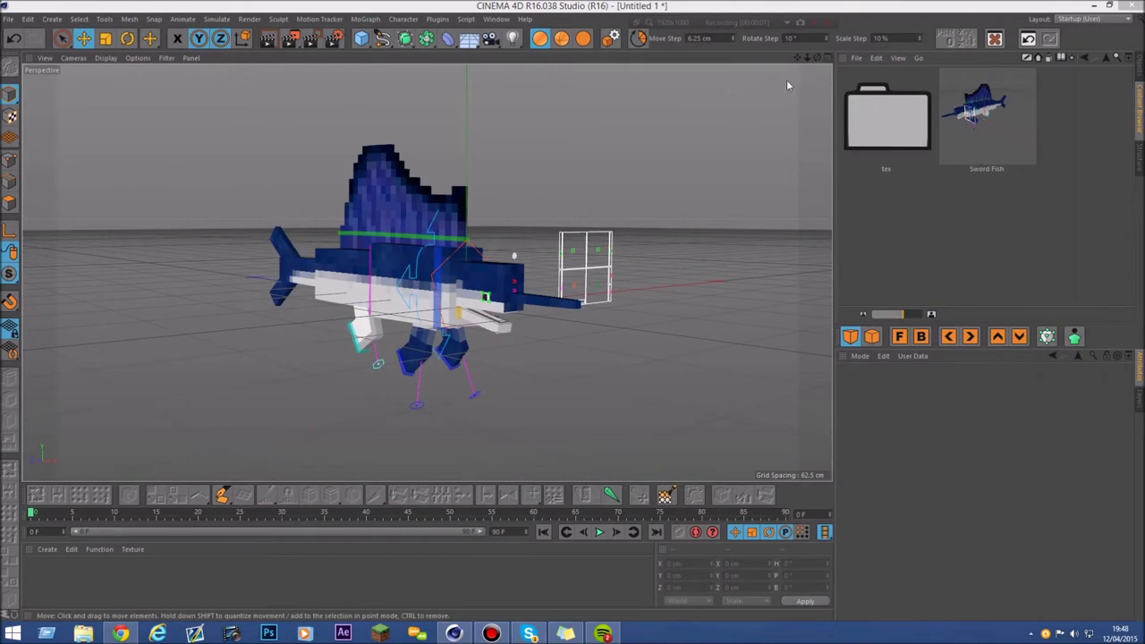
- Show the object list and examine the swordfish rig from several angles and distances
{"action": "left_click", "coordinate": [1139, 78]}
{"action": "left_click_drag", "start_coordinate": [818, 58], "coordinate": [751, 111]}
{"action": "scroll", "coordinate": [519, 328], "scroll_direction": "up", "scroll_amount": 5}
{"action": "scroll", "coordinate": [519, 328], "scroll_direction": "down", "scroll_amount": 5}
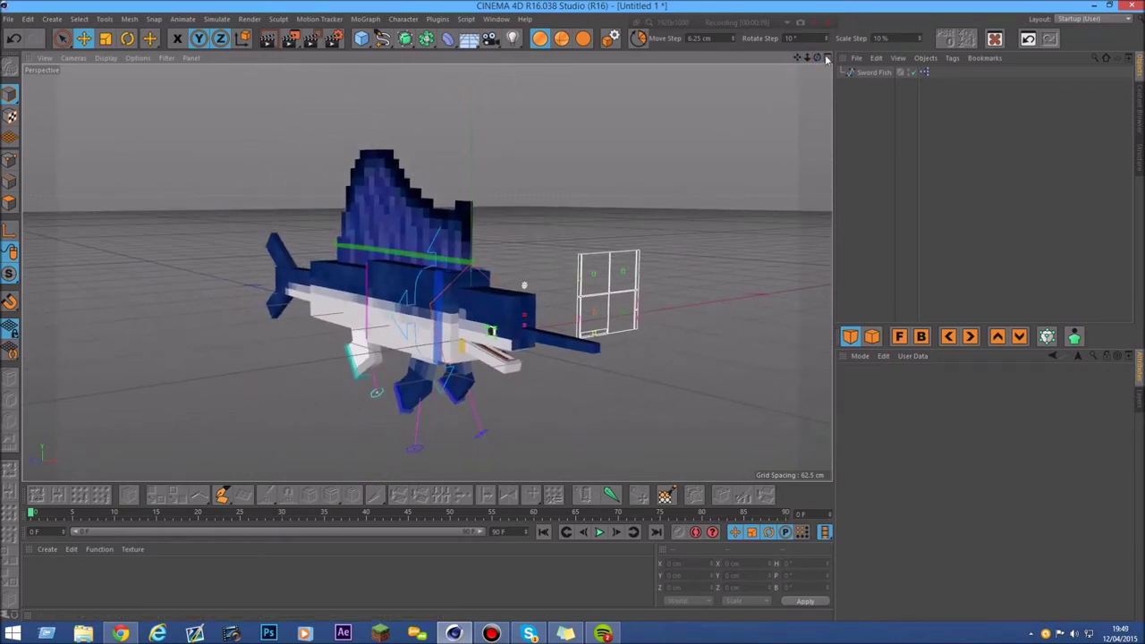
{"action": "left_click_drag", "start_coordinate": [816, 60], "coordinate": [832, 41]}
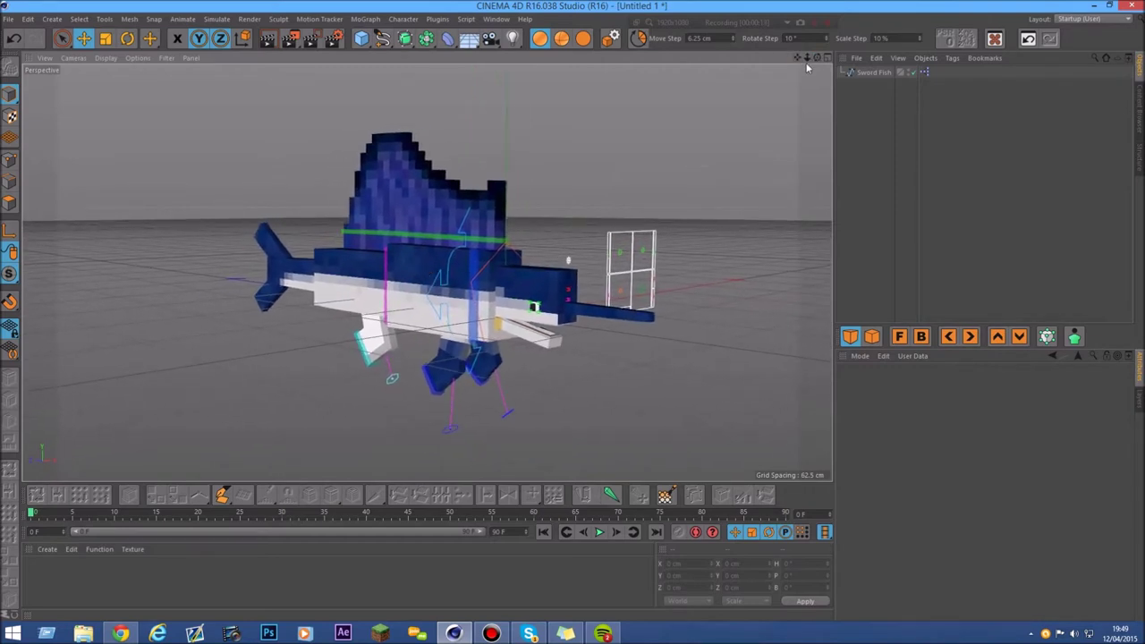
{"action": "mouse_move", "coordinate": [817, 59]}
{"action": "left_mouse_down"}
{"action": "mouse_move", "coordinate": [817, 47]}
{"action": "mouse_move", "coordinate": [816, 61]}
{"action": "left_mouse_up"}
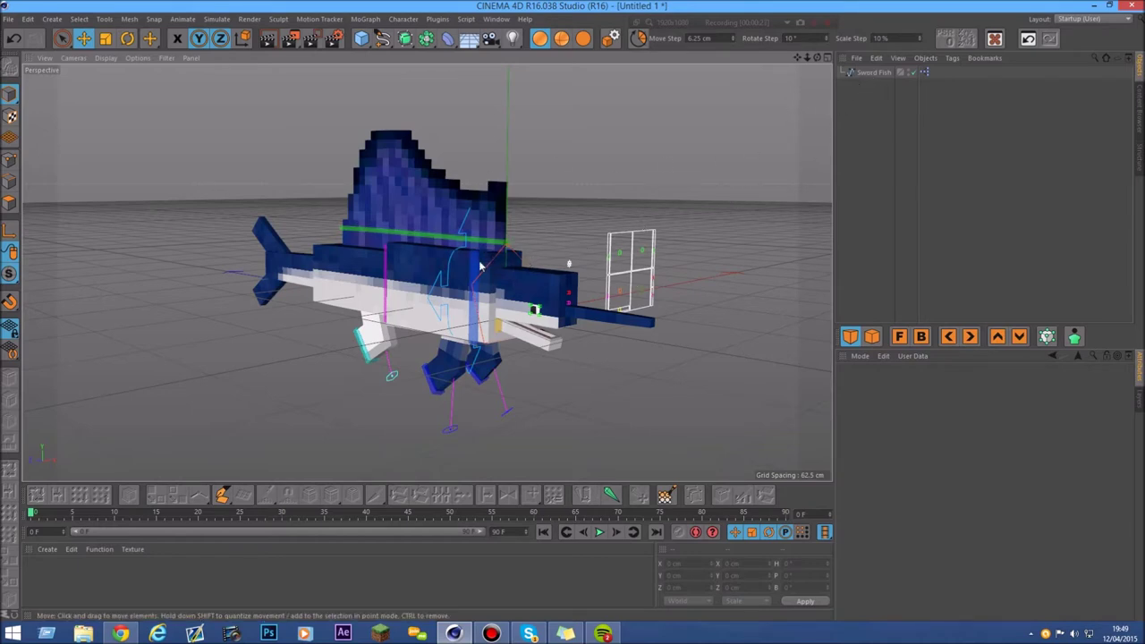
{"action": "scroll", "coordinate": [507, 291], "scroll_direction": "up", "scroll_amount": 3}
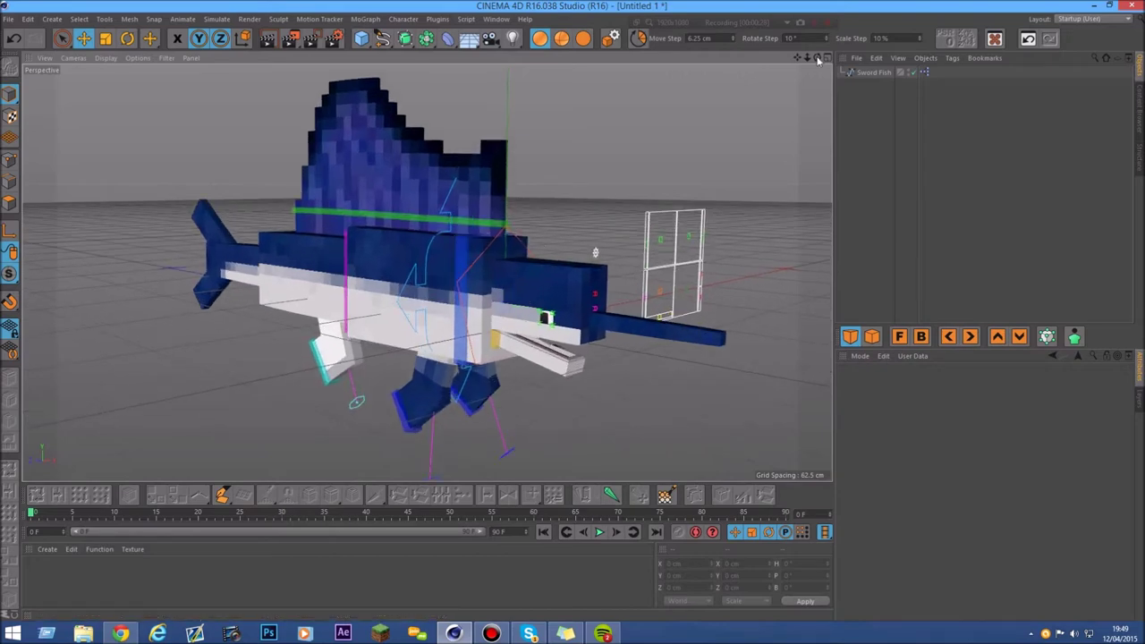
{"action": "mouse_move", "coordinate": [806, 58]}
{"action": "left_mouse_down"}
{"action": "mouse_move", "coordinate": [751, 59]}
{"action": "mouse_move", "coordinate": [778, 134]}
{"action": "mouse_move", "coordinate": [827, 46]}
{"action": "mouse_move", "coordinate": [816, 64]}
{"action": "mouse_move", "coordinate": [840, 55]}
{"action": "mouse_move", "coordinate": [649, 53]}
{"action": "mouse_move", "coordinate": [811, 47]}
{"action": "left_mouse_up"}
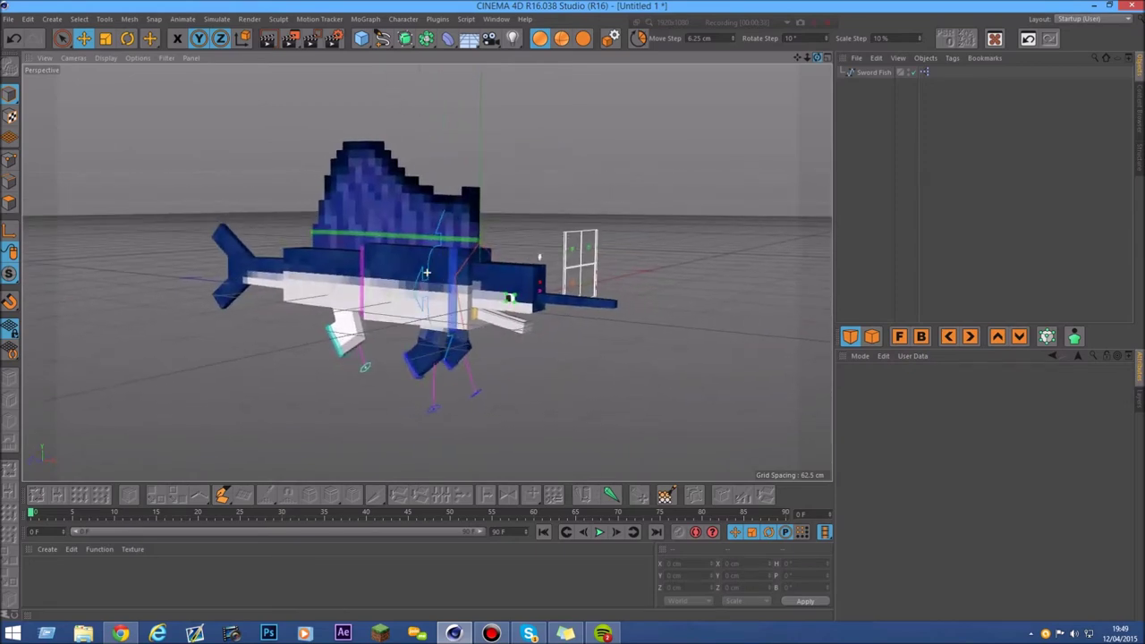
{"action": "scroll", "coordinate": [519, 135], "scroll_direction": "up", "scroll_amount": 3}
{"action": "scroll", "coordinate": [522, 134], "scroll_direction": "down", "scroll_amount": 3}
{"action": "scroll", "coordinate": [426, 255], "scroll_direction": "up", "scroll_amount": 4}
{"action": "scroll", "coordinate": [424, 257], "scroll_direction": "down", "scroll_amount": 4}
{"action": "scroll", "coordinate": [400, 255], "scroll_direction": "up", "scroll_amount": 4}
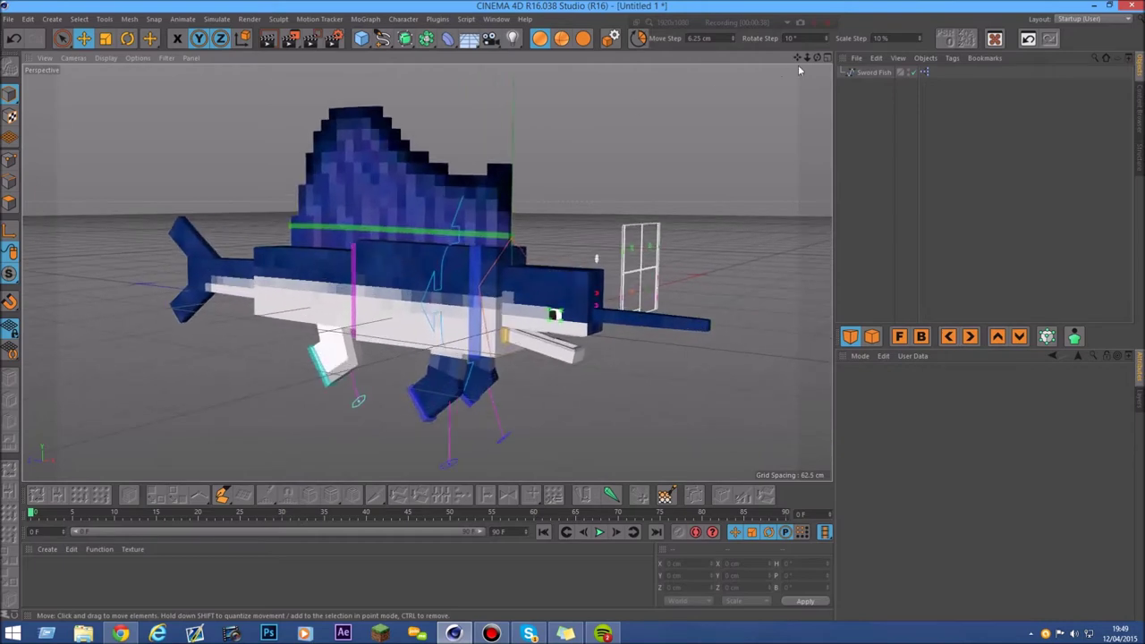
{"action": "left_click_drag", "start_coordinate": [806, 58], "coordinate": [845, 77]}
{"action": "left_click_drag", "start_coordinate": [760, 75], "coordinate": [802, 76]}
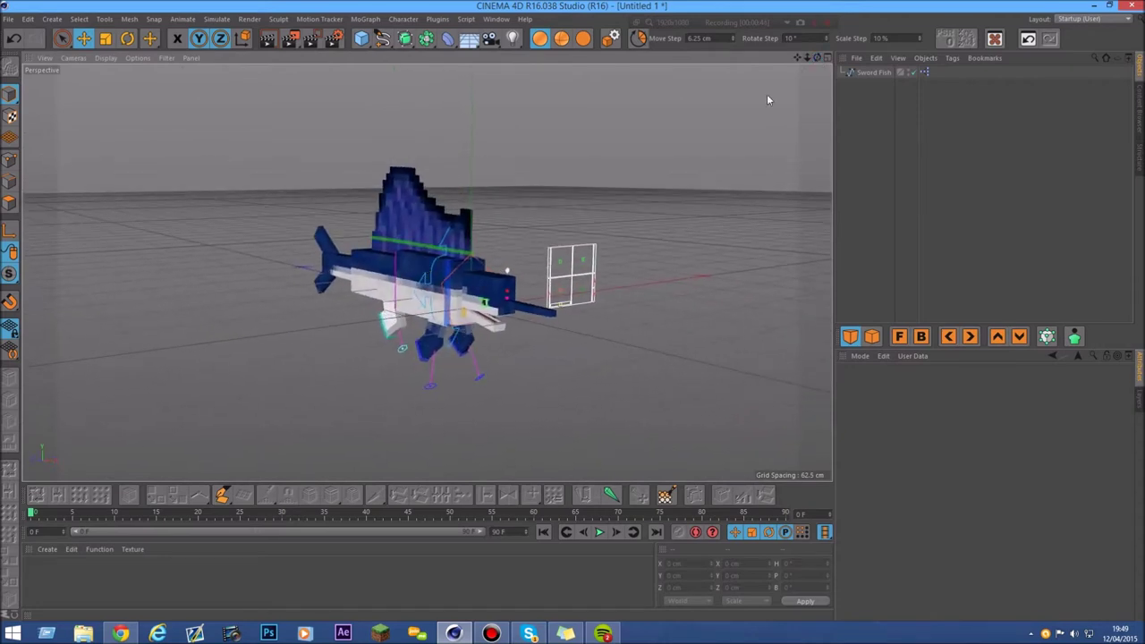
{"action": "scroll", "coordinate": [528, 265], "scroll_direction": "up", "scroll_amount": 6}
- Select the Control Panel null near the swordfish's head and inspect its user data
{"action": "left_click", "coordinate": [495, 246]}
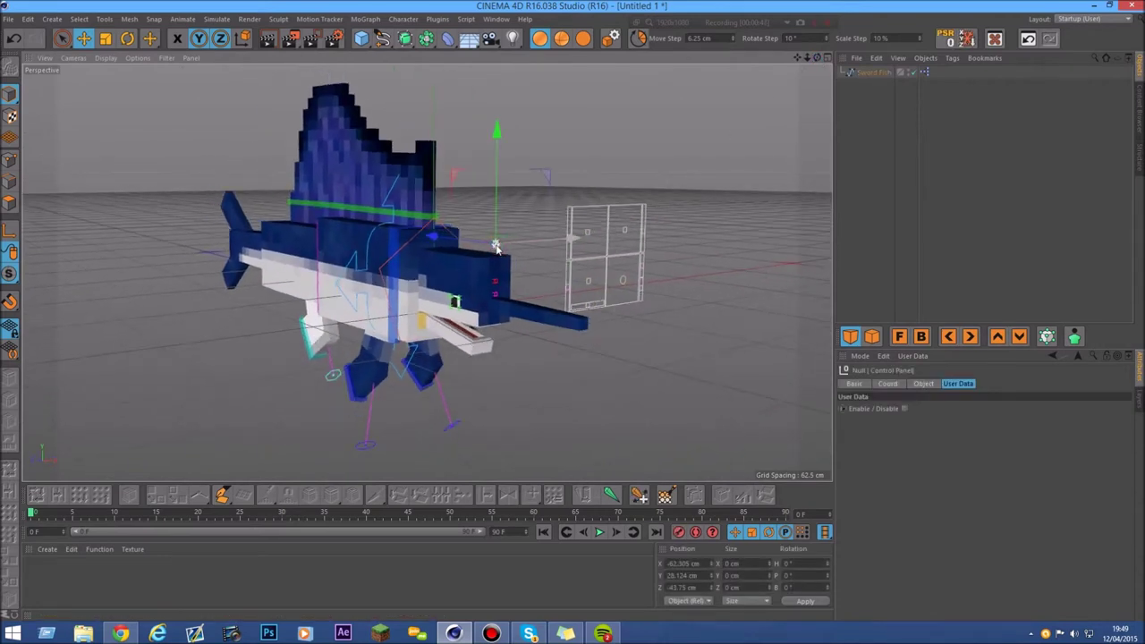
{"action": "left_click_drag", "start_coordinate": [814, 59], "coordinate": [901, 57]}
{"action": "scroll", "coordinate": [814, 59], "scroll_direction": "down", "scroll_amount": 3}
{"action": "scroll", "coordinate": [511, 247], "scroll_direction": "up", "scroll_amount": 3}
{"action": "scroll", "coordinate": [388, 307], "scroll_direction": "up", "scroll_amount": 2}
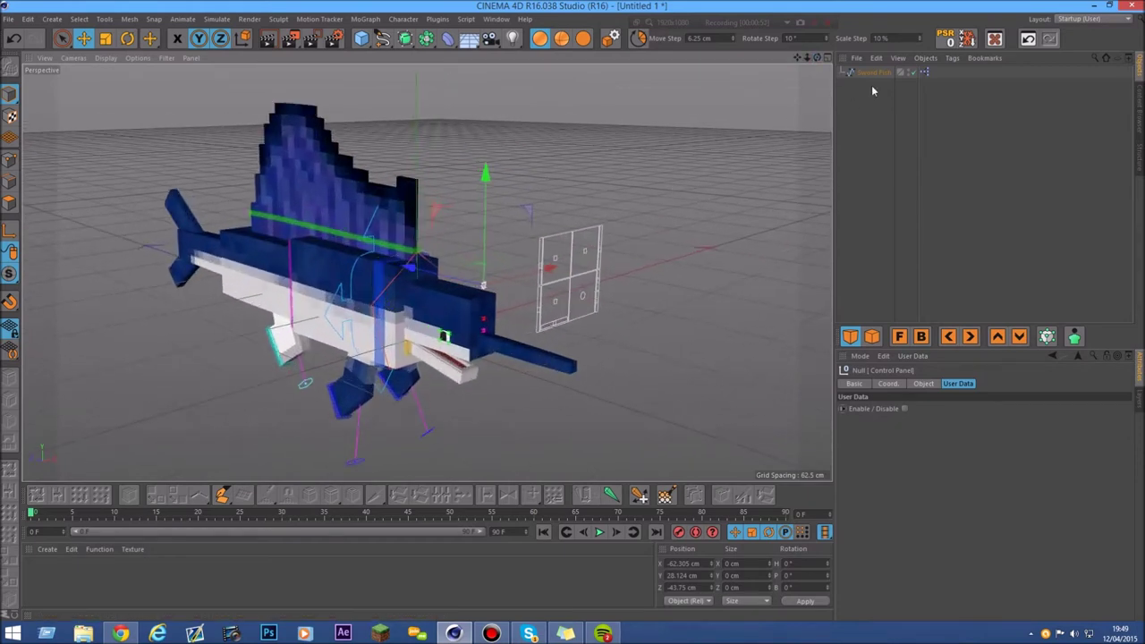
- Select the Sword Fish object and display its Sword Fish texture, eye and mouth settings
{"action": "left_click", "coordinate": [872, 74]}
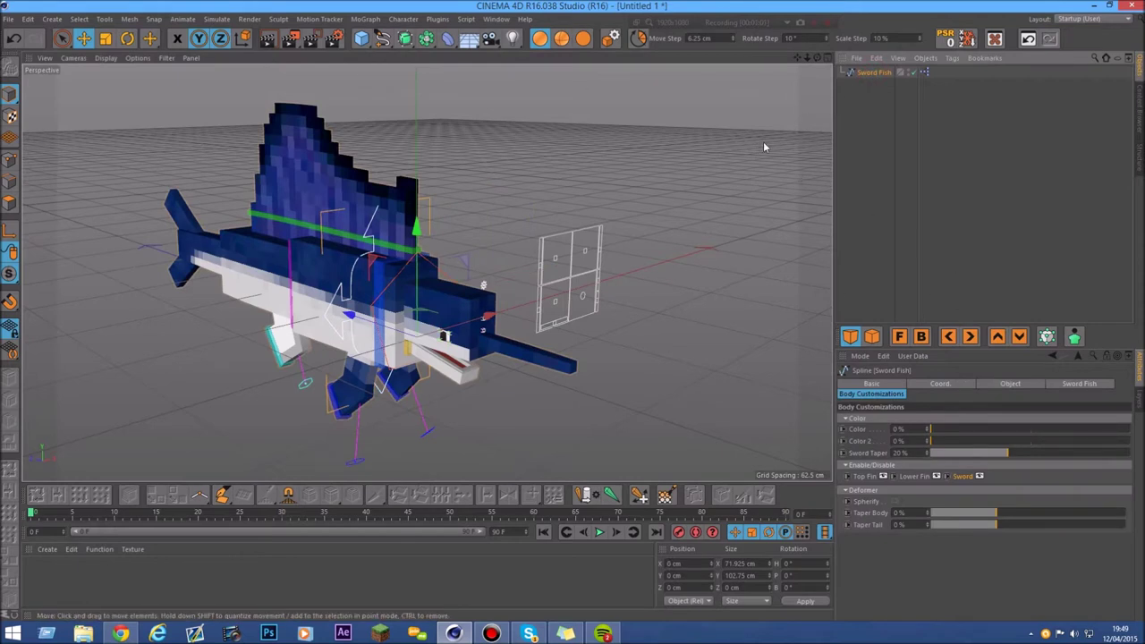
{"action": "left_click", "coordinate": [1079, 385]}
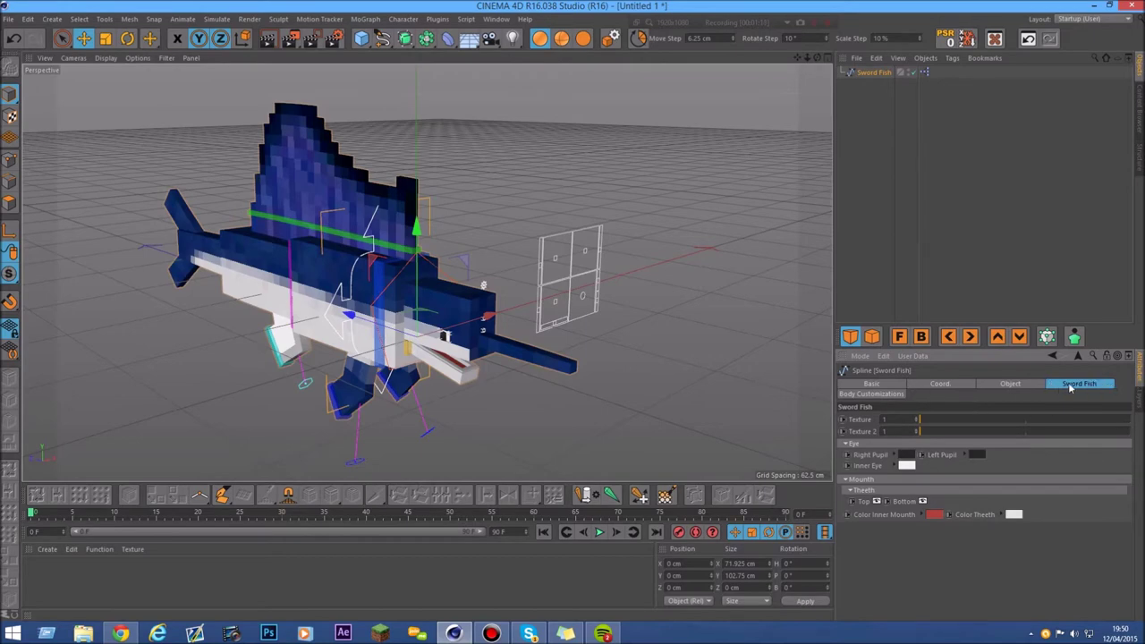
{"action": "scroll", "coordinate": [405, 298], "scroll_direction": "up", "scroll_amount": 3}
{"action": "scroll", "coordinate": [405, 299], "scroll_direction": "down", "scroll_amount": 3}
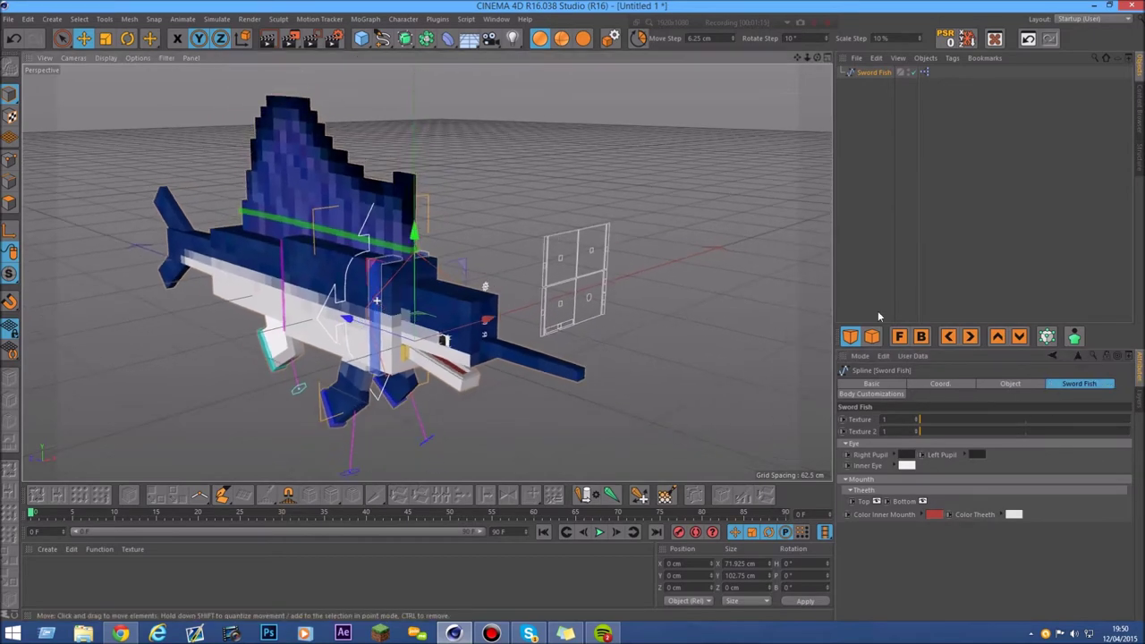
- Try value 2 for the swordfish's Texture setting and return it to 1
{"action": "left_click_drag", "start_coordinate": [927, 421], "coordinate": [1015, 418]}
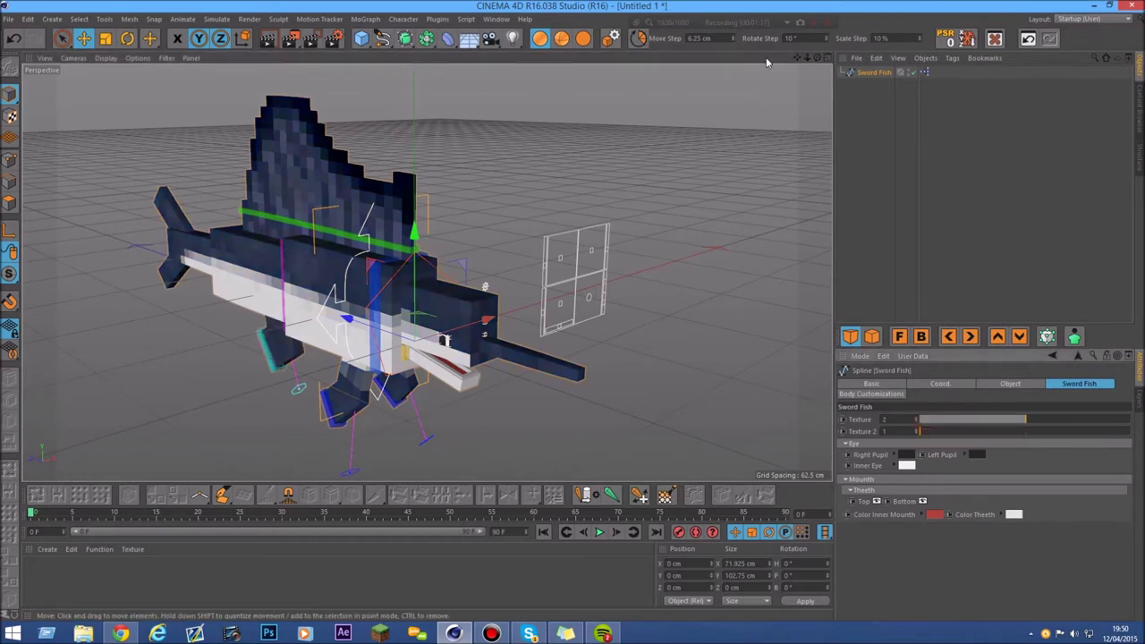
{"action": "left_click_drag", "start_coordinate": [796, 61], "coordinate": [882, 65]}
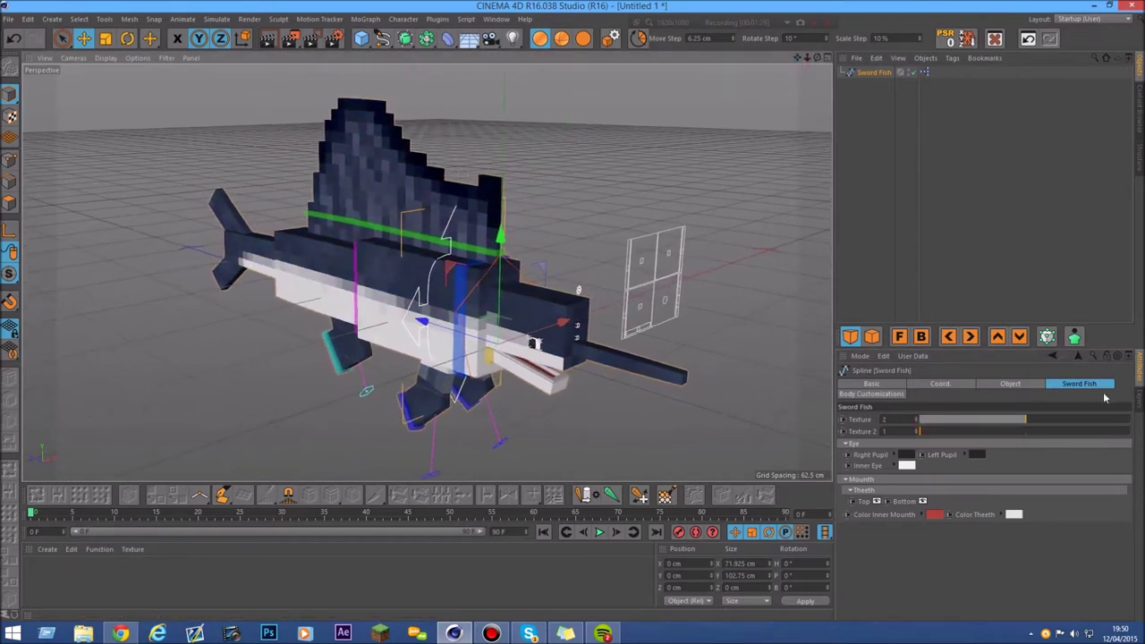
{"action": "left_click_drag", "start_coordinate": [1034, 419], "coordinate": [936, 418]}
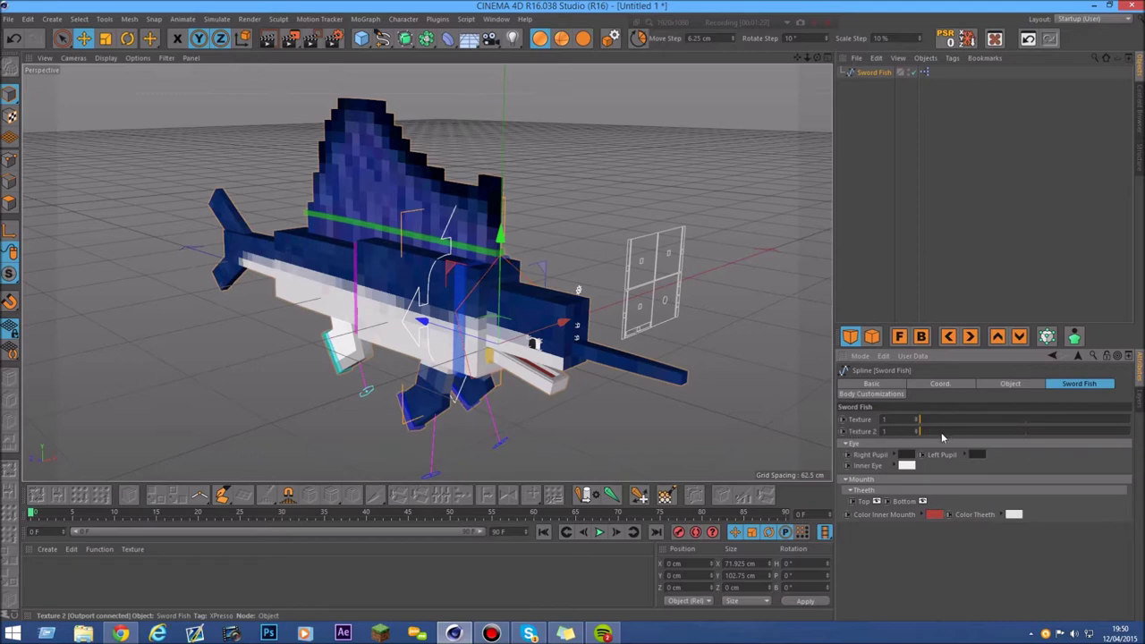
- Set the swordfish's Texture 2 setting to 2
{"action": "left_click_drag", "start_coordinate": [963, 432], "coordinate": [925, 430]}
{"action": "scroll", "coordinate": [444, 286], "scroll_direction": "up", "scroll_amount": 5}
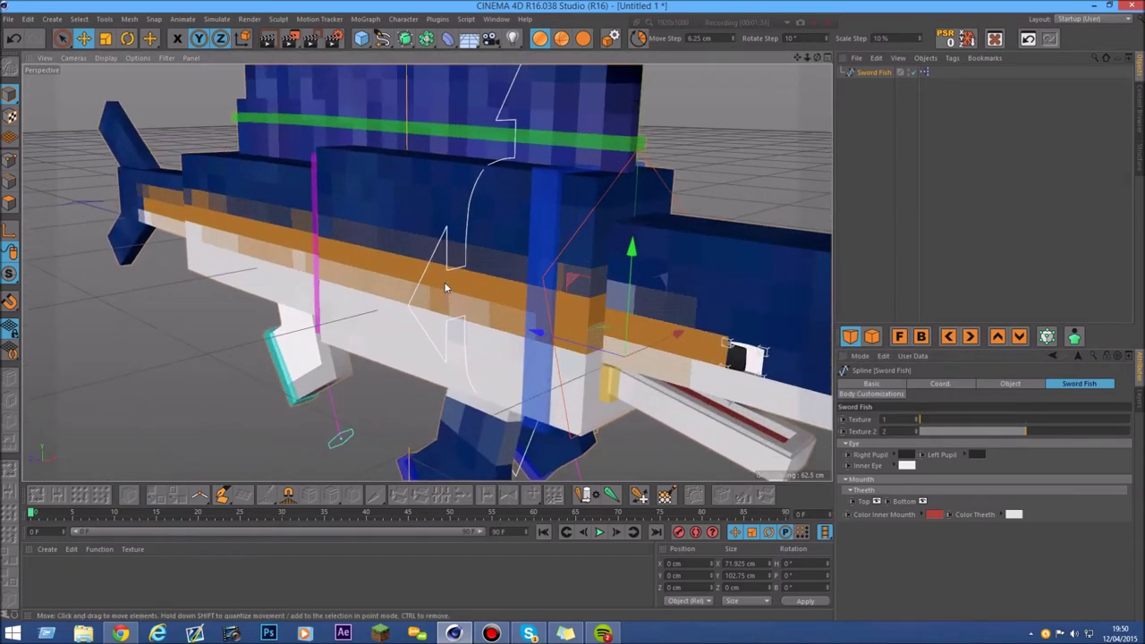
{"action": "scroll", "coordinate": [444, 287], "scroll_direction": "down", "scroll_amount": 2}
{"action": "left_click_drag", "start_coordinate": [498, 291], "coordinate": [498, 256], "text": "alt"}
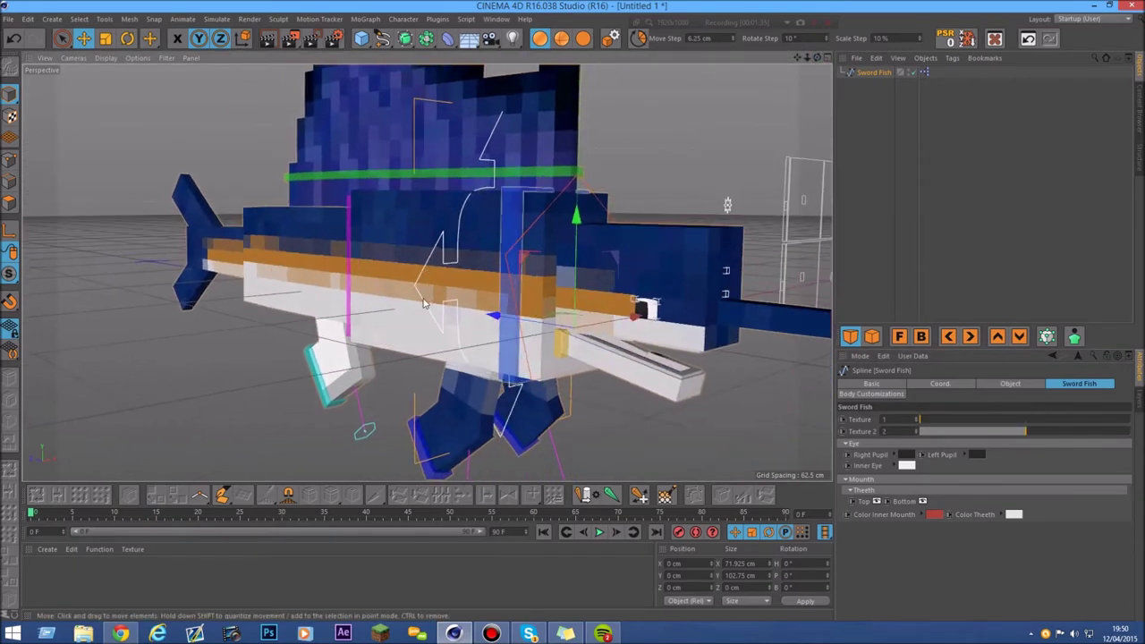
{"action": "scroll", "coordinate": [497, 256], "scroll_direction": "up", "scroll_amount": 4}
{"action": "scroll", "coordinate": [497, 256], "scroll_direction": "down", "scroll_amount": 2}
{"action": "left_click_drag", "start_coordinate": [1027, 432], "coordinate": [1002, 432]}
{"action": "scroll", "coordinate": [398, 127], "scroll_direction": "up", "scroll_amount": 2}
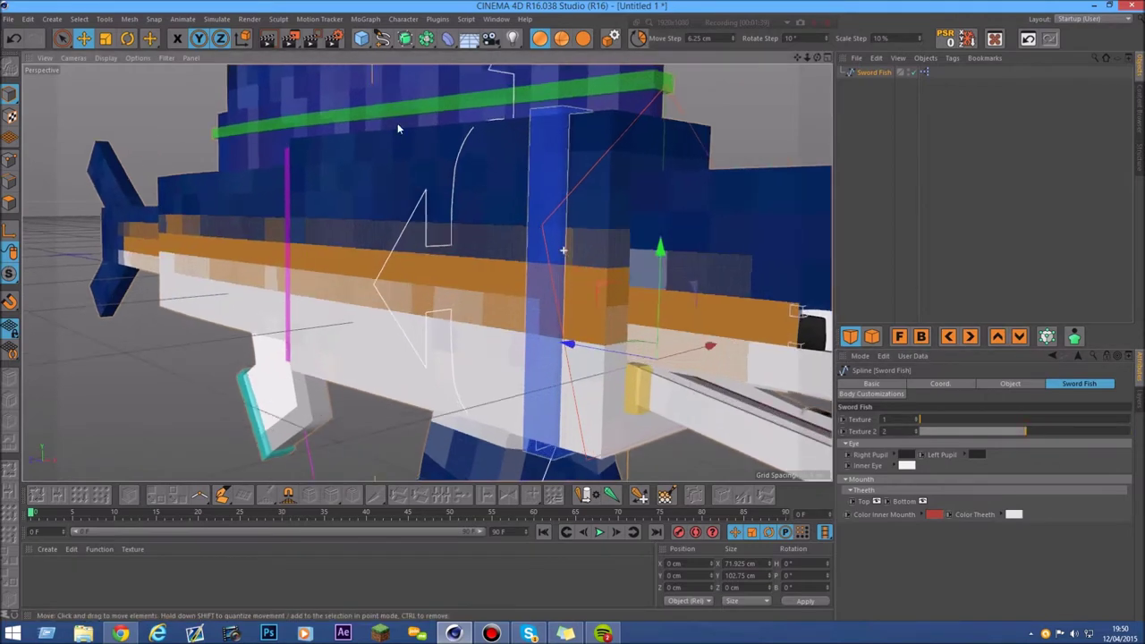
- Examine the stripe texture along the swordfish's side up close
{"action": "left_click", "coordinate": [293, 39]}
{"action": "scroll", "coordinate": [339, 350], "scroll_direction": "up", "scroll_amount": 3}
{"action": "scroll", "coordinate": [340, 349], "scroll_direction": "down", "scroll_amount": 2}
{"action": "left_click", "coordinate": [727, 117]}
{"action": "scroll", "coordinate": [511, 255], "scroll_direction": "up", "scroll_amount": 5}
{"action": "scroll", "coordinate": [501, 235], "scroll_direction": "up", "scroll_amount": 4}
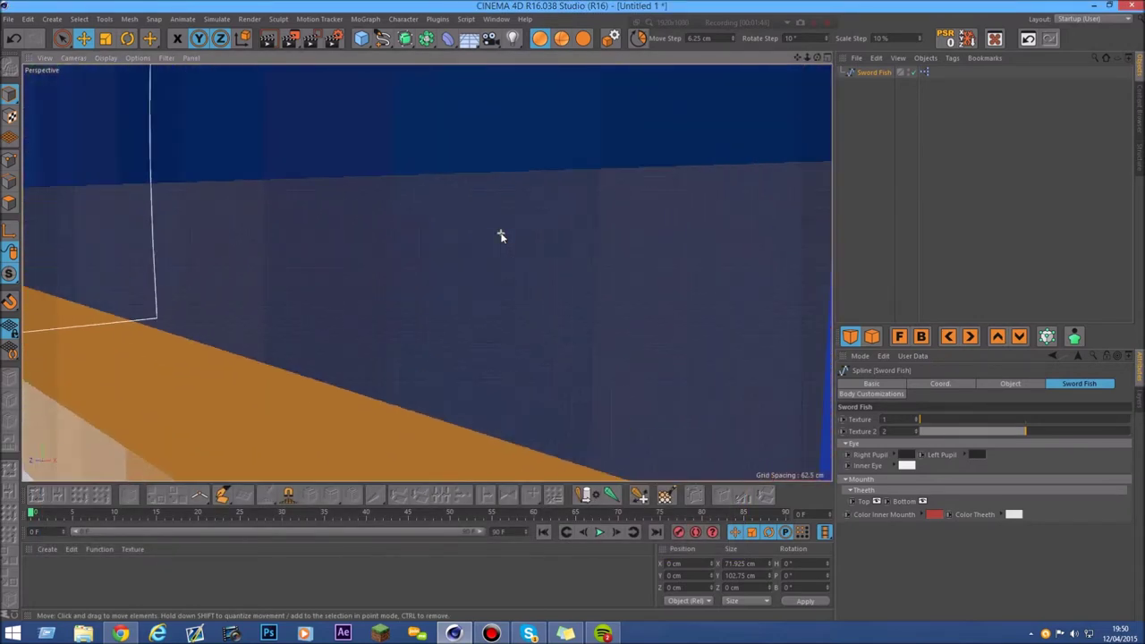
{"action": "scroll", "coordinate": [501, 235], "scroll_direction": "down", "scroll_amount": 8}
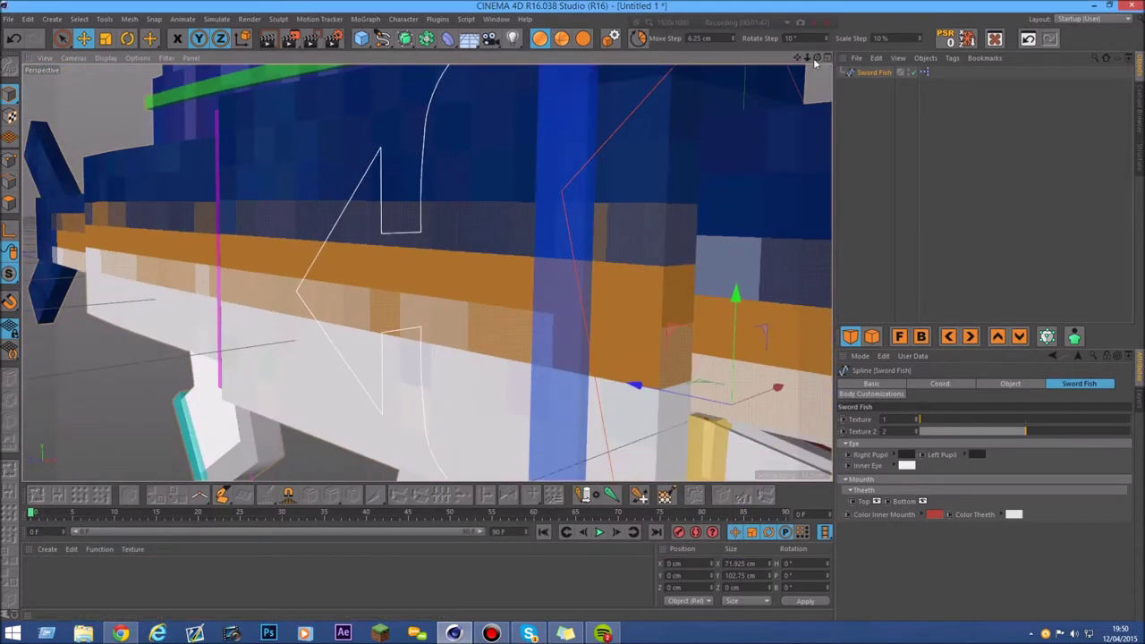
{"action": "left_click_drag", "start_coordinate": [816, 57], "coordinate": [678, 144]}
- Return the swordfish's Texture and Texture 2 settings to 1
{"action": "mouse_move", "coordinate": [946, 420]}
{"action": "left_mouse_down"}
{"action": "mouse_move", "coordinate": [921, 421]}
{"action": "mouse_move", "coordinate": [1050, 421]}
{"action": "mouse_move", "coordinate": [937, 421]}
{"action": "left_mouse_up"}
{"action": "left_click_drag", "start_coordinate": [1061, 423], "coordinate": [908, 424]}
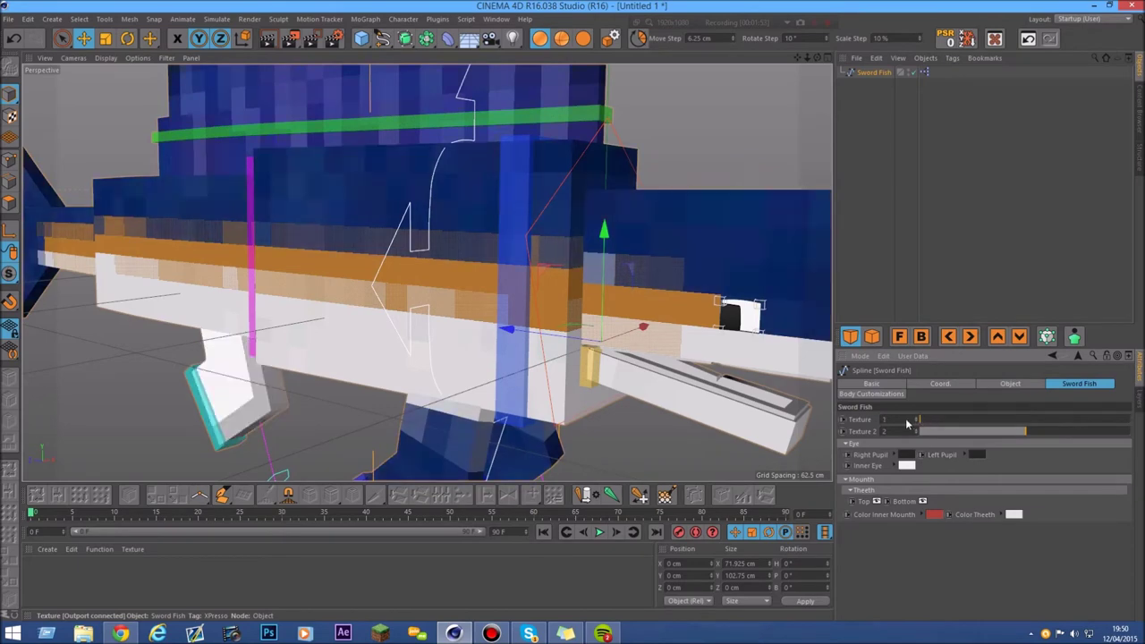
{"action": "left_click_drag", "start_coordinate": [1022, 427], "coordinate": [872, 436]}
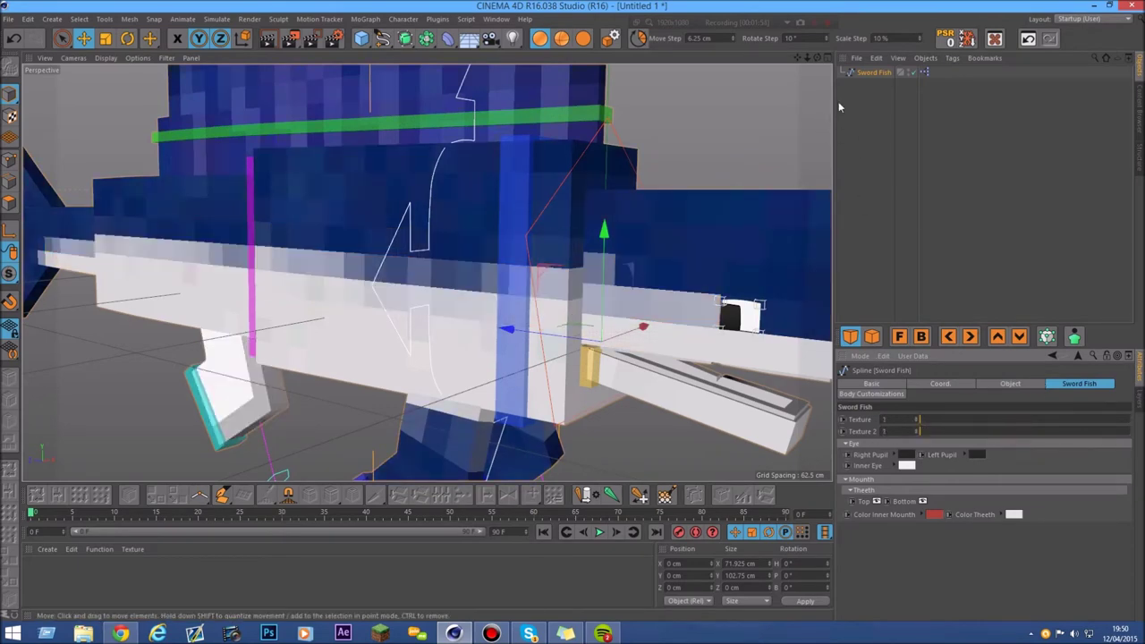
- Try a bright red (RGB 255, 16, 18) for the right pupil and a lighter red for the left pupil
{"action": "left_click_drag", "start_coordinate": [805, 58], "coordinate": [697, 63]}
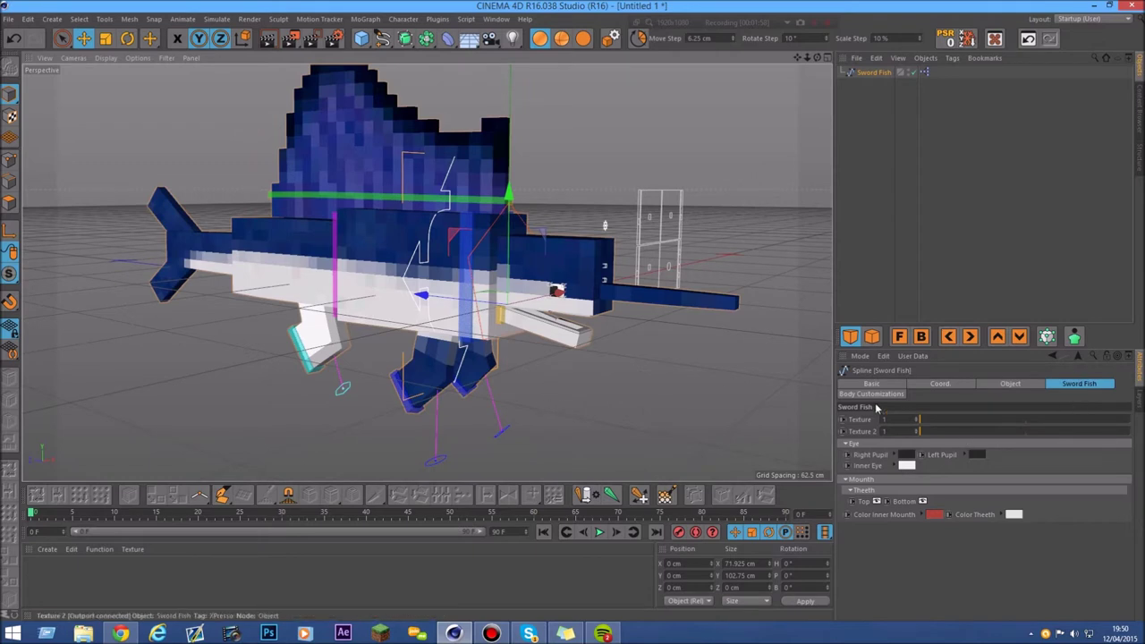
{"action": "scroll", "coordinate": [677, 362], "scroll_direction": "up", "scroll_amount": 2}
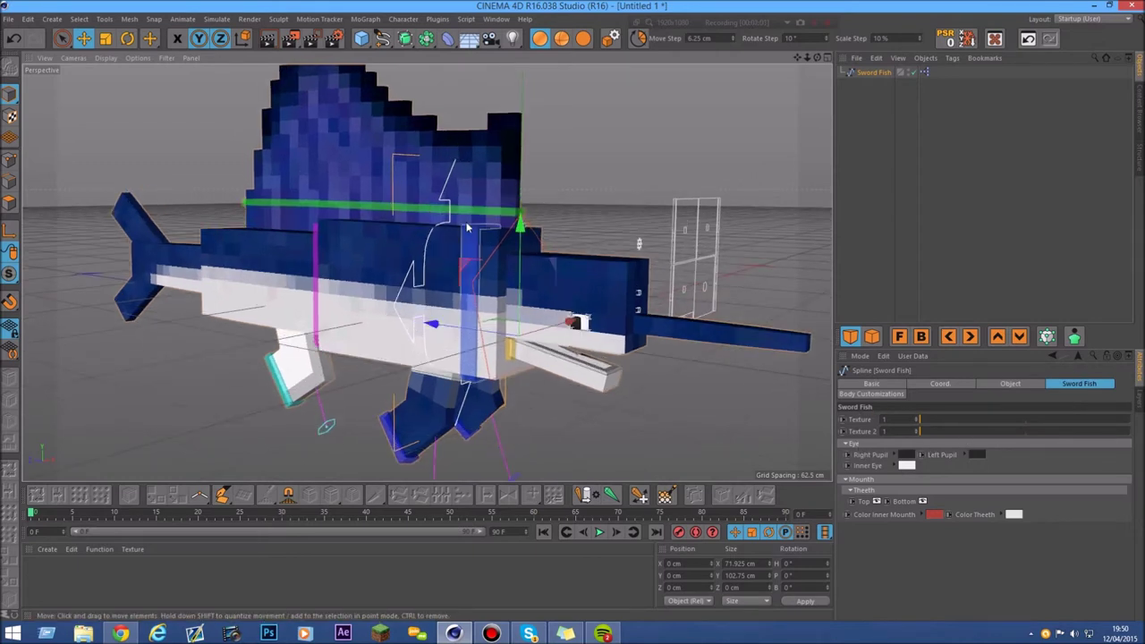
{"action": "scroll", "coordinate": [673, 414], "scroll_direction": "up", "scroll_amount": 3}
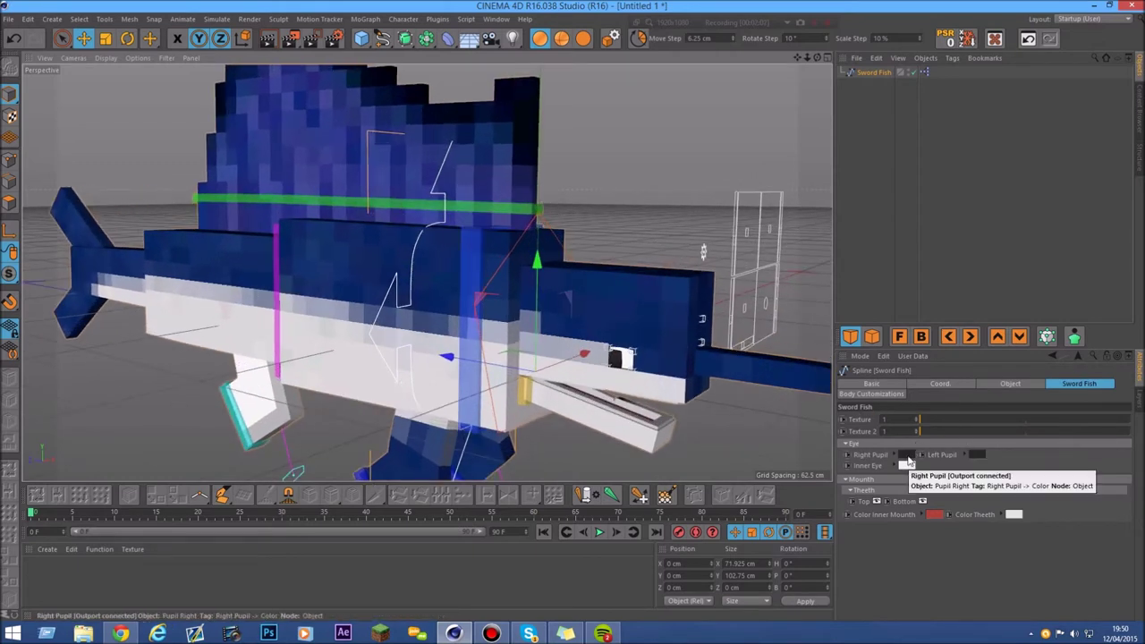
{"action": "left_click", "coordinate": [907, 455]}
{"action": "left_click", "coordinate": [886, 513]}
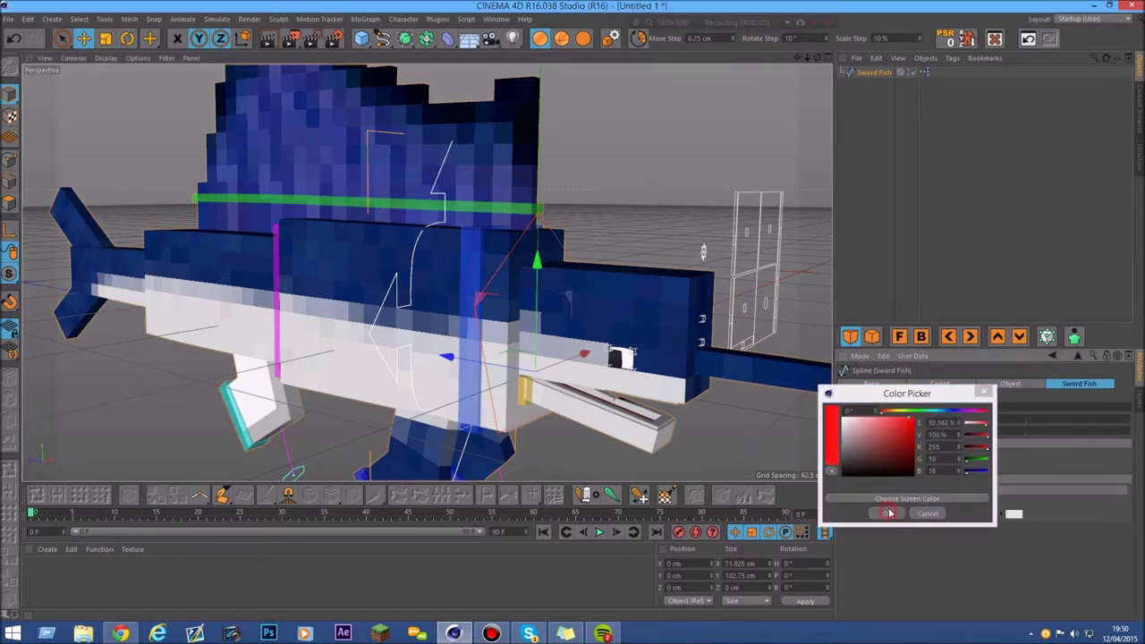
{"action": "left_click", "coordinate": [973, 456]}
{"action": "left_click", "coordinate": [940, 425]}
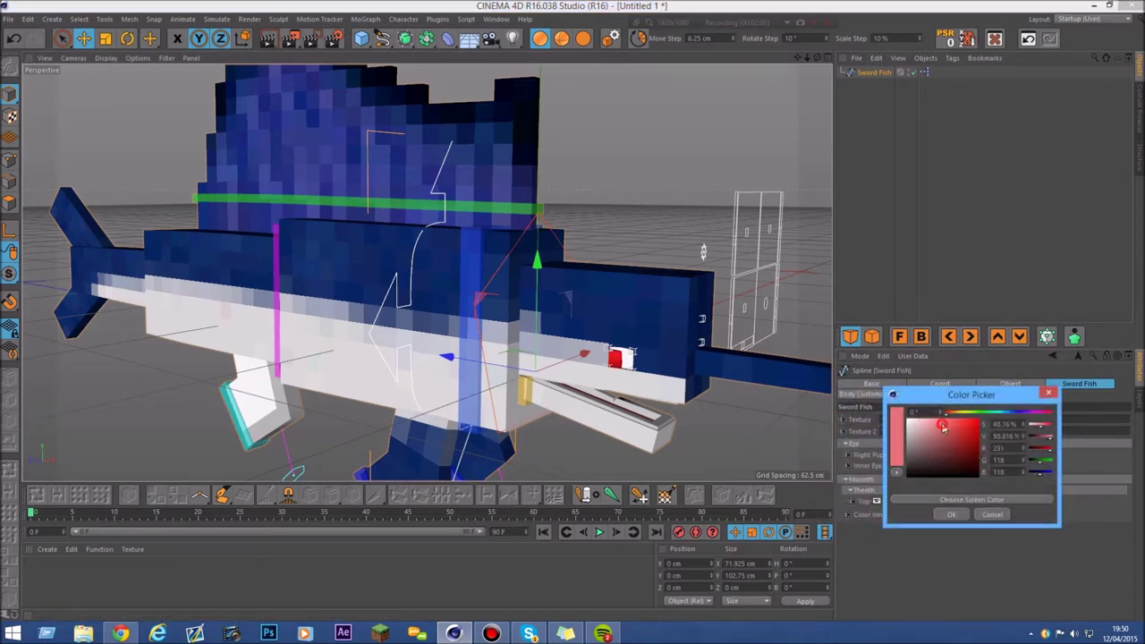
{"action": "left_click", "coordinate": [945, 516]}
- Try a grey colour for the swordfish's inner eye and undo it
{"action": "left_click_drag", "start_coordinate": [819, 59], "coordinate": [806, 68]}
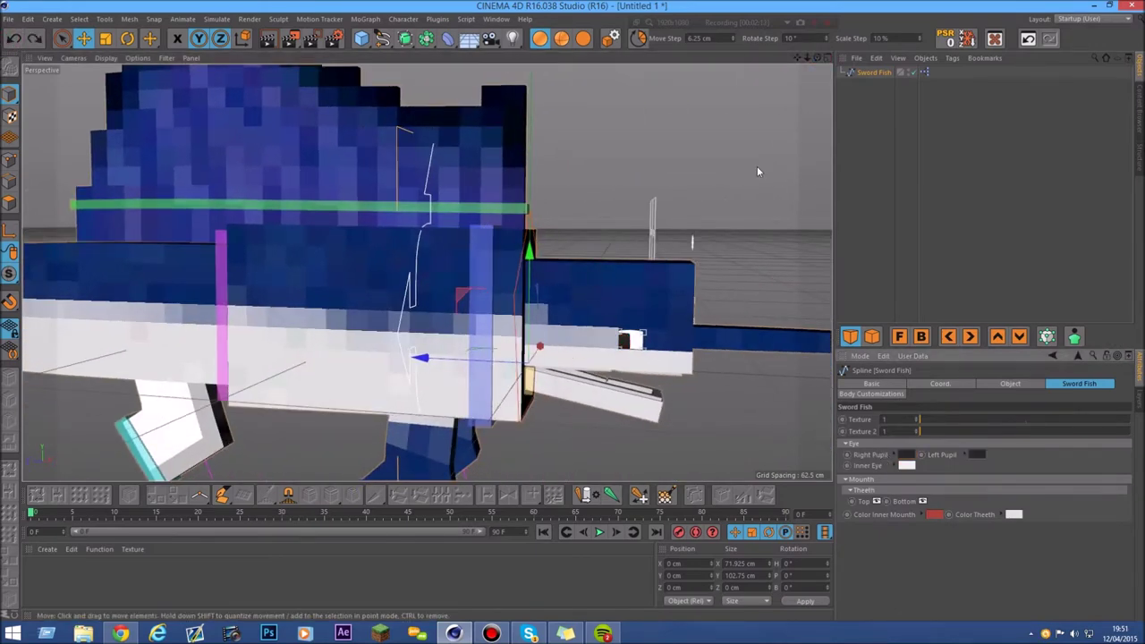
{"action": "left_click_drag", "start_coordinate": [816, 59], "coordinate": [792, 65]}
{"action": "scroll", "coordinate": [780, 421], "scroll_direction": "up", "scroll_amount": 1}
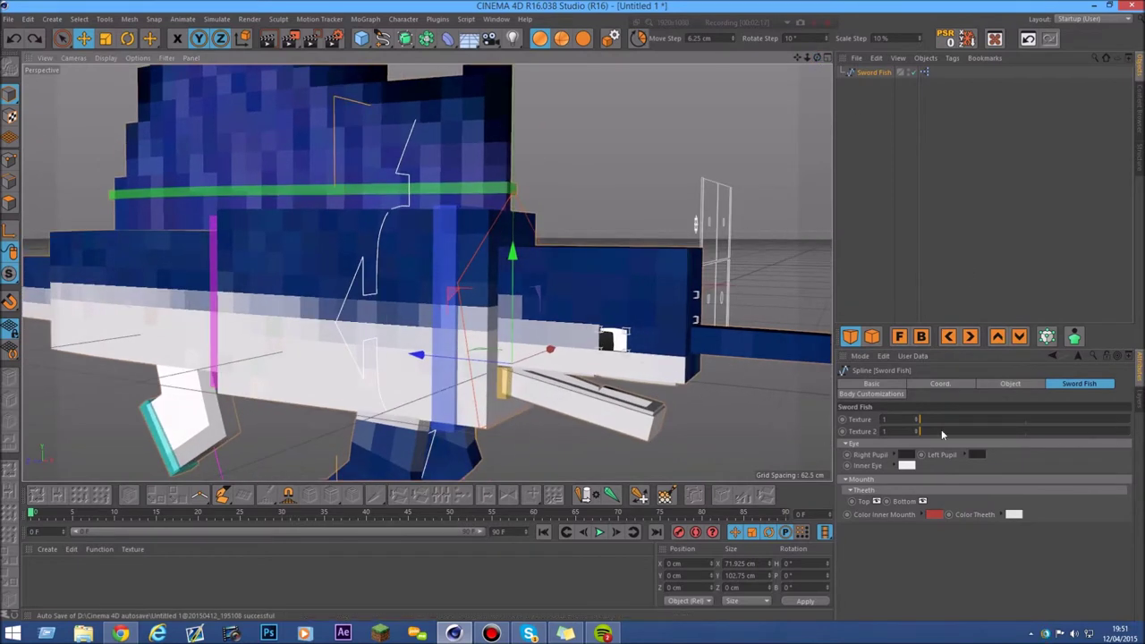
{"action": "left_click", "coordinate": [906, 465]}
{"action": "left_click_drag", "start_coordinate": [909, 420], "coordinate": [876, 423]}
{"action": "left_click", "coordinate": [881, 519]}
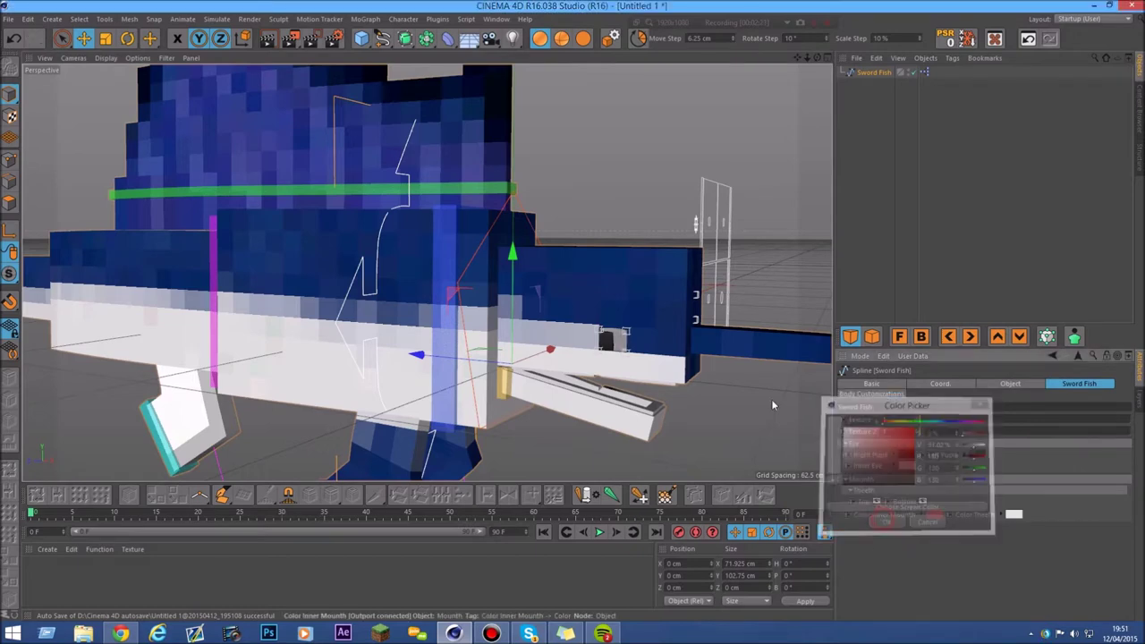
{"action": "scroll", "coordinate": [618, 292], "scroll_direction": "up", "scroll_amount": 3}
{"action": "scroll", "coordinate": [618, 291], "scroll_direction": "down", "scroll_amount": 2}
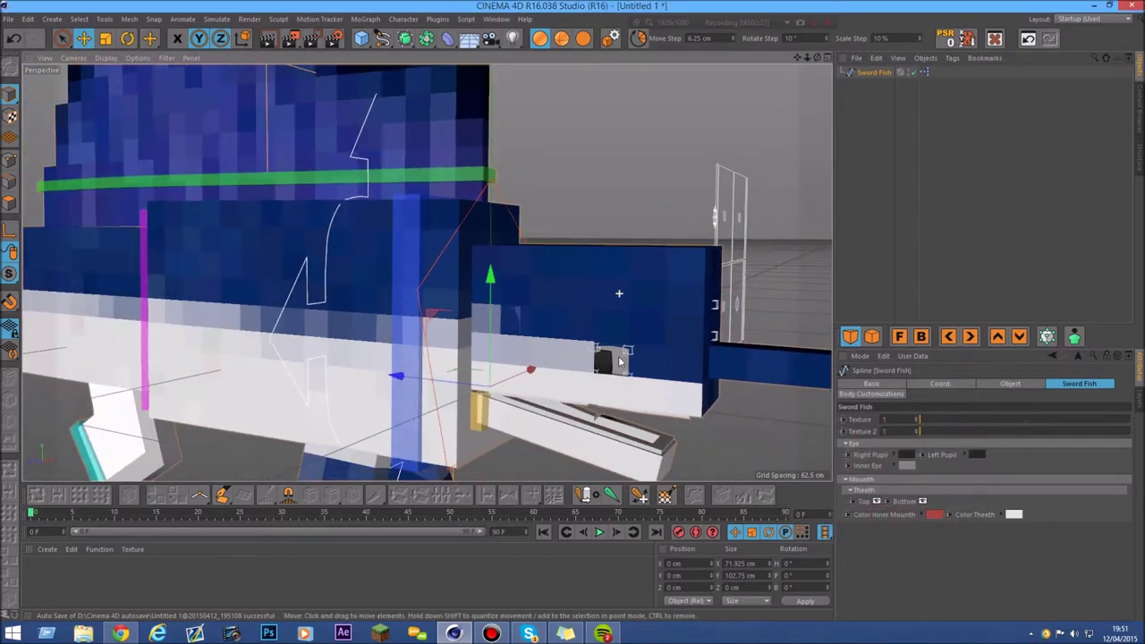
{"action": "left_click", "coordinate": [12, 38]}
- Try a bright red colour for the swordfish's inner eye
{"action": "left_click", "coordinate": [907, 465]}
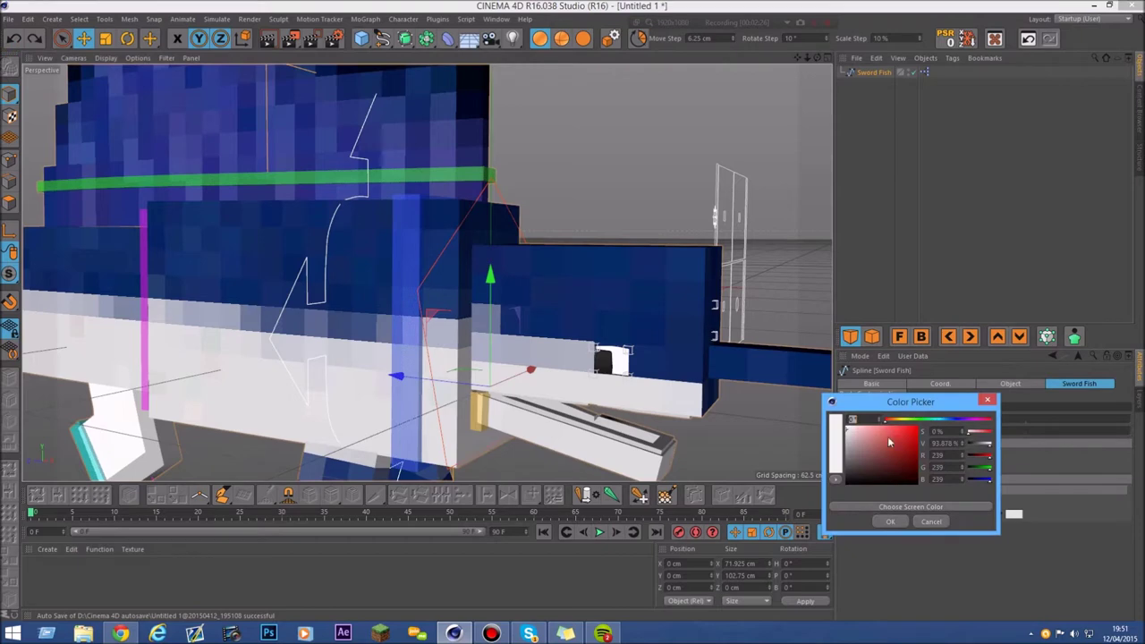
{"action": "left_click", "coordinate": [887, 522]}
{"action": "scroll", "coordinate": [691, 374], "scroll_direction": "down", "scroll_amount": 4}
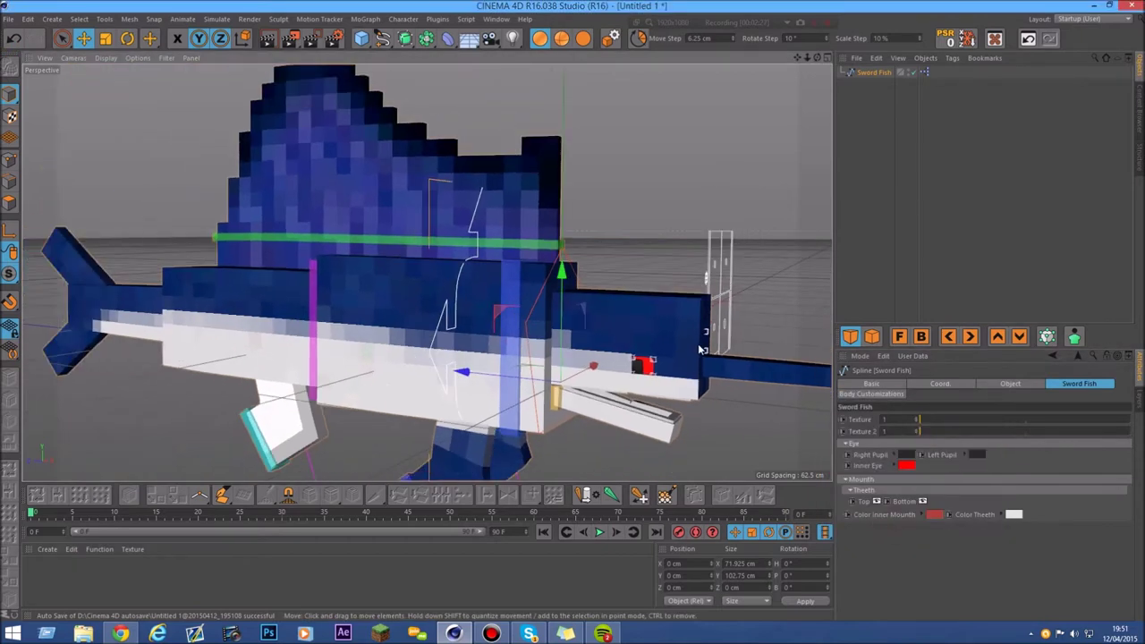
{"action": "scroll", "coordinate": [698, 347], "scroll_direction": "up", "scroll_amount": 1}
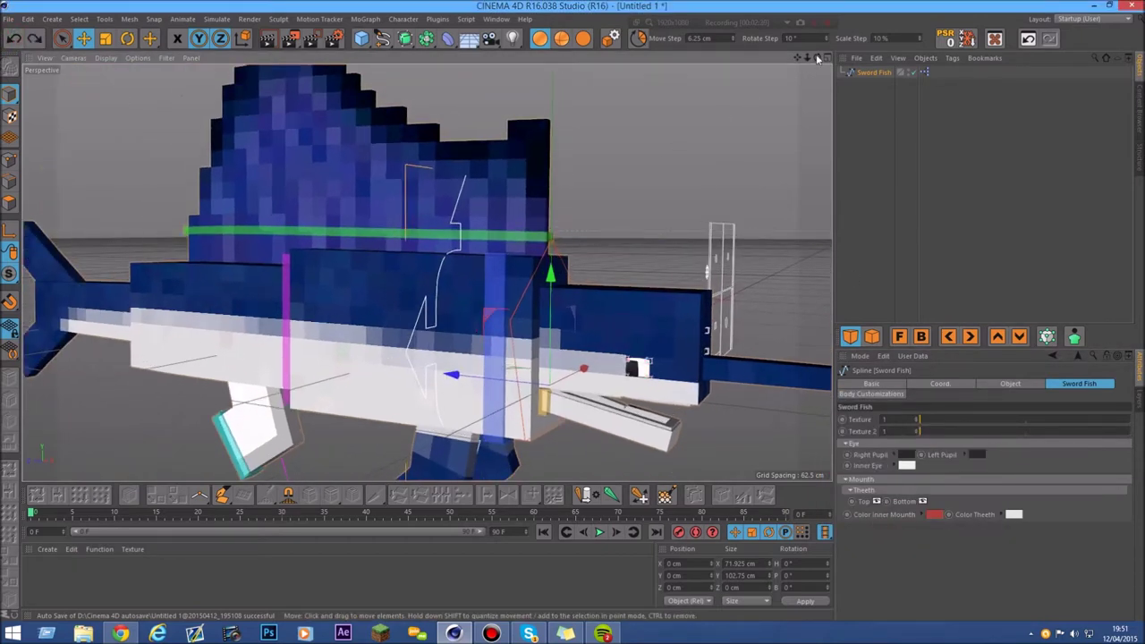
{"action": "left_click_drag", "start_coordinate": [807, 59], "coordinate": [821, 62]}
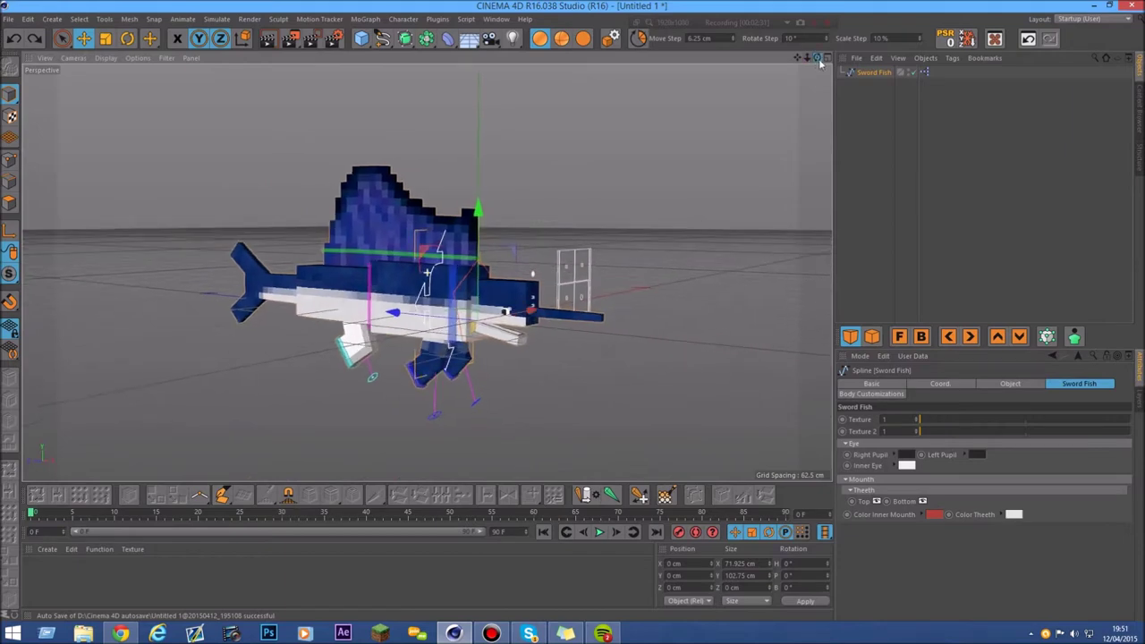
- Zoom in on the swordfish's mouth and try the visibility toggle for its top teeth
{"action": "scroll", "coordinate": [503, 340], "scroll_direction": "up", "scroll_amount": 5}
{"action": "scroll", "coordinate": [502, 341], "scroll_direction": "up", "scroll_amount": 2}
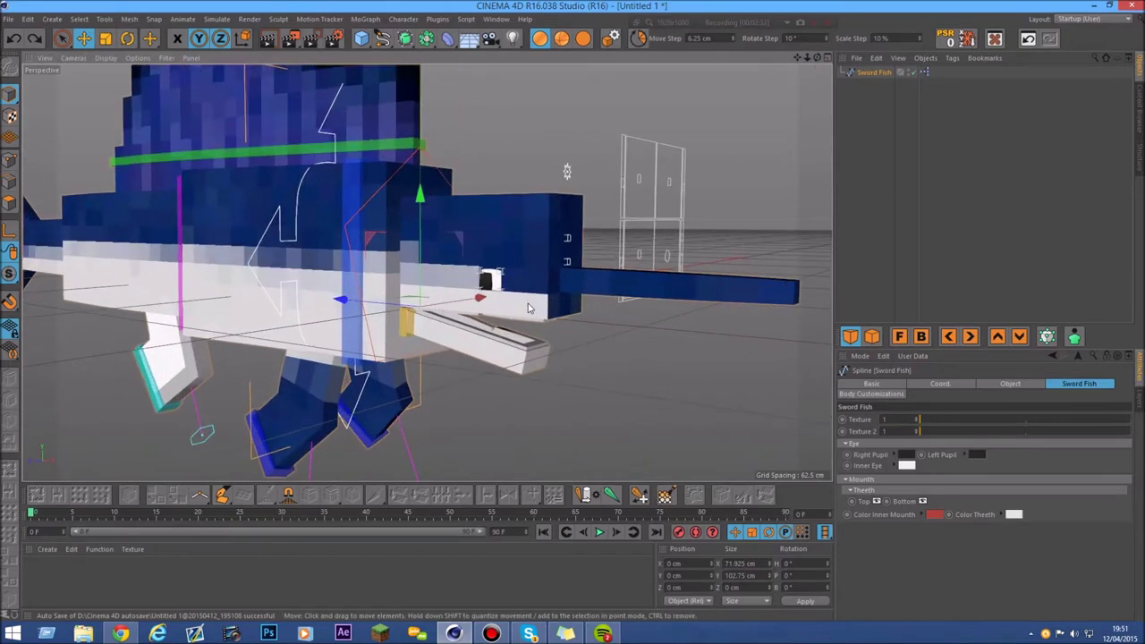
{"action": "left_click", "coordinate": [878, 502]}
{"action": "left_click", "coordinate": [878, 502]}
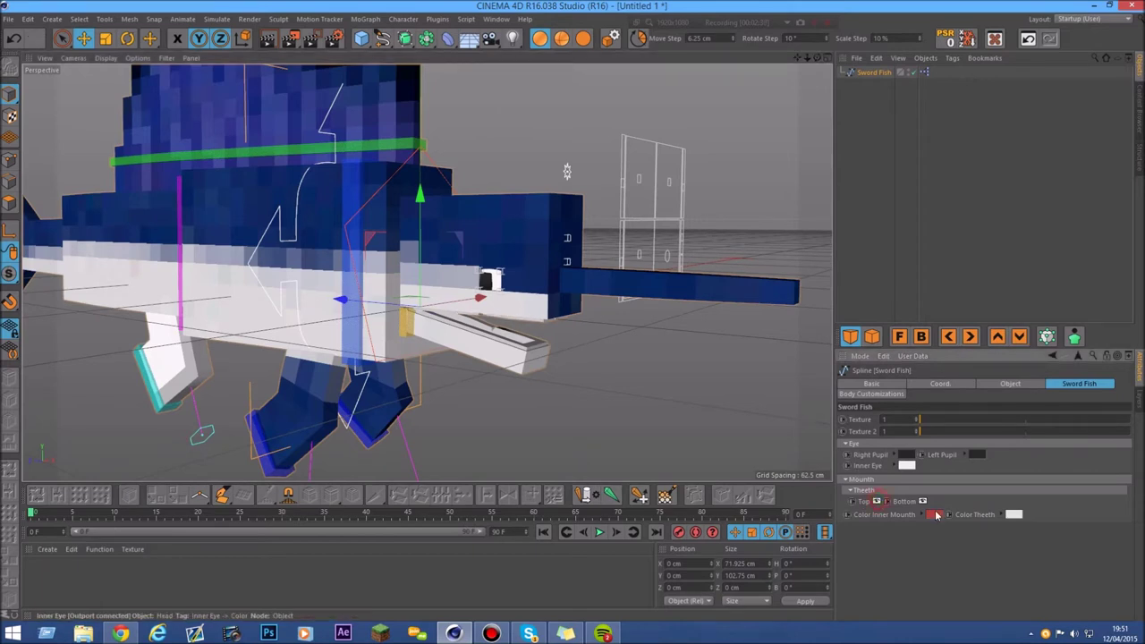
{"action": "scroll", "coordinate": [564, 427], "scroll_direction": "up", "scroll_amount": 1}
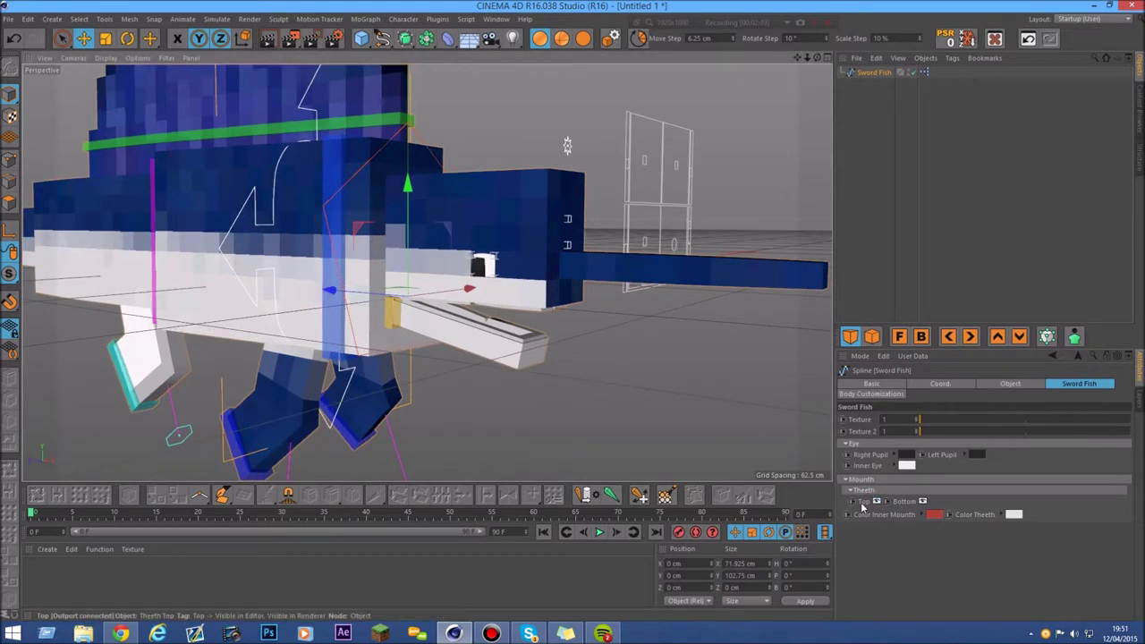
{"action": "left_click", "coordinate": [850, 492]}
{"action": "left_click", "coordinate": [850, 492]}
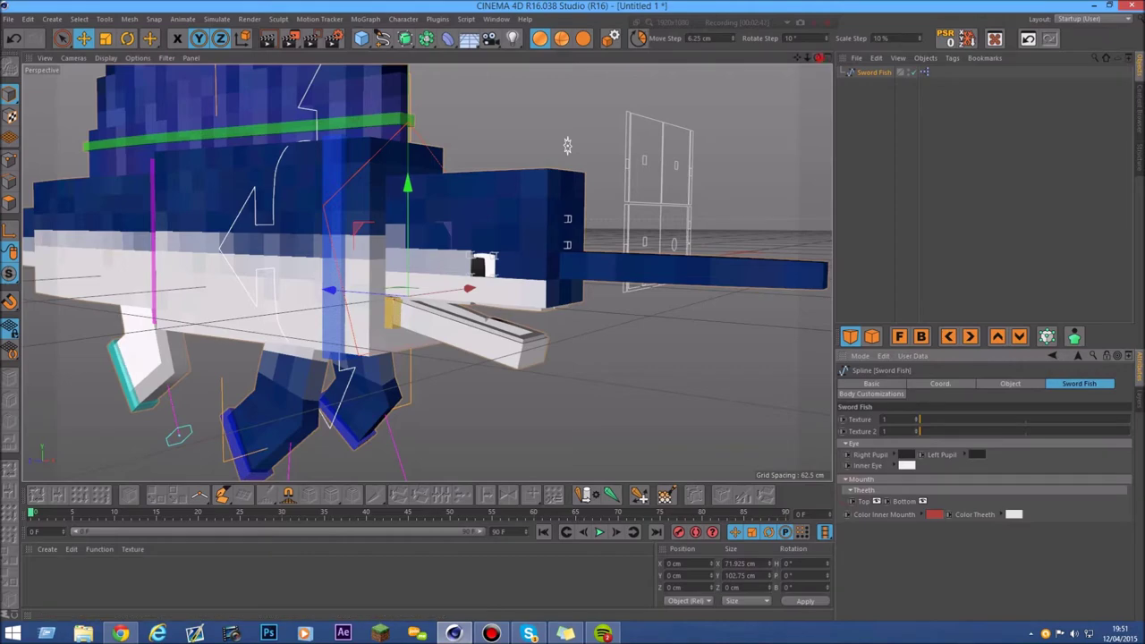
- View the upper jaw from below and switch the top teeth off and back on
{"action": "left_click_drag", "start_coordinate": [816, 57], "coordinate": [809, 18]}
{"action": "mouse_move", "coordinate": [551, 130]}
{"action": "left_mouse_down", "text": "alt"}
{"action": "mouse_move", "coordinate": [547, 171]}
{"action": "mouse_move", "coordinate": [537, 116]}
{"action": "left_mouse_up", "text": "alt"}
{"action": "scroll", "coordinate": [536, 313], "scroll_direction": "up", "scroll_amount": 6}
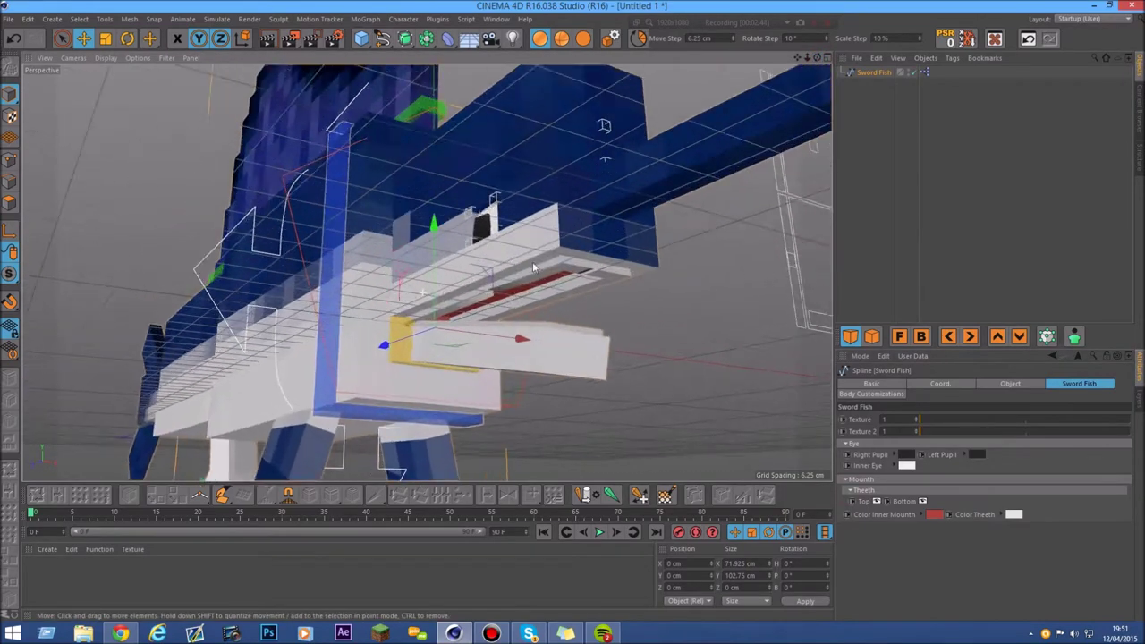
{"action": "left_click", "coordinate": [876, 501]}
{"action": "left_click", "coordinate": [876, 502]}
{"action": "left_click", "coordinate": [877, 502]}
{"action": "left_click", "coordinate": [876, 501]}
- Switch the swordfish's bottom teeth off and back on
{"action": "left_click", "coordinate": [923, 500]}
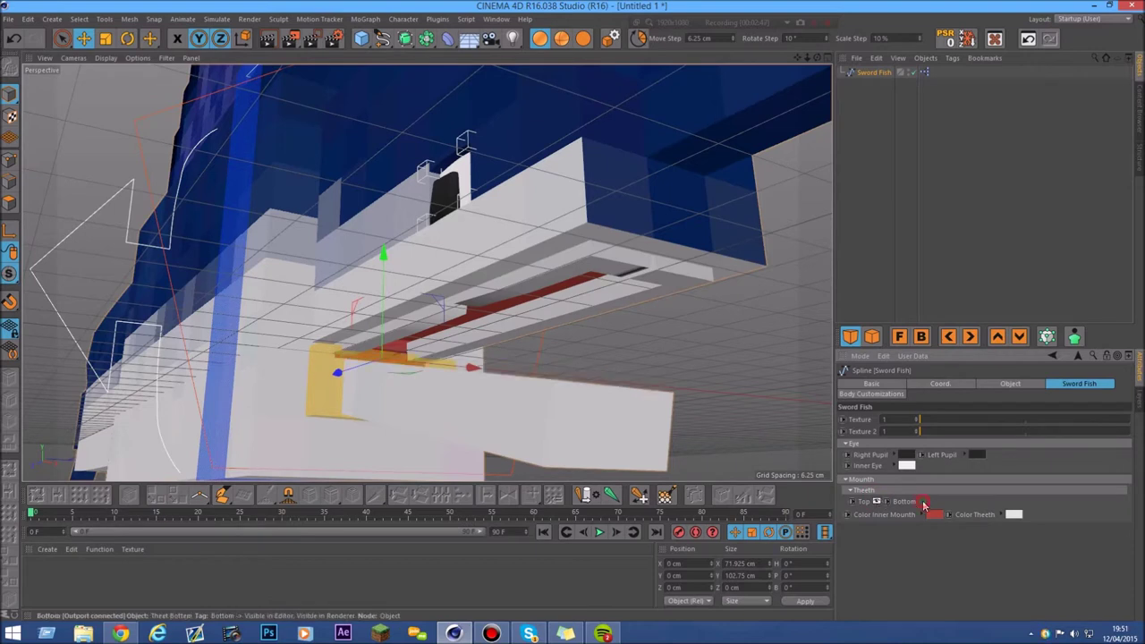
{"action": "left_click", "coordinate": [923, 501]}
{"action": "left_click", "coordinate": [923, 504]}
{"action": "left_click", "coordinate": [923, 504]}
{"action": "left_click", "coordinate": [923, 503]}
{"action": "left_click", "coordinate": [923, 503]}
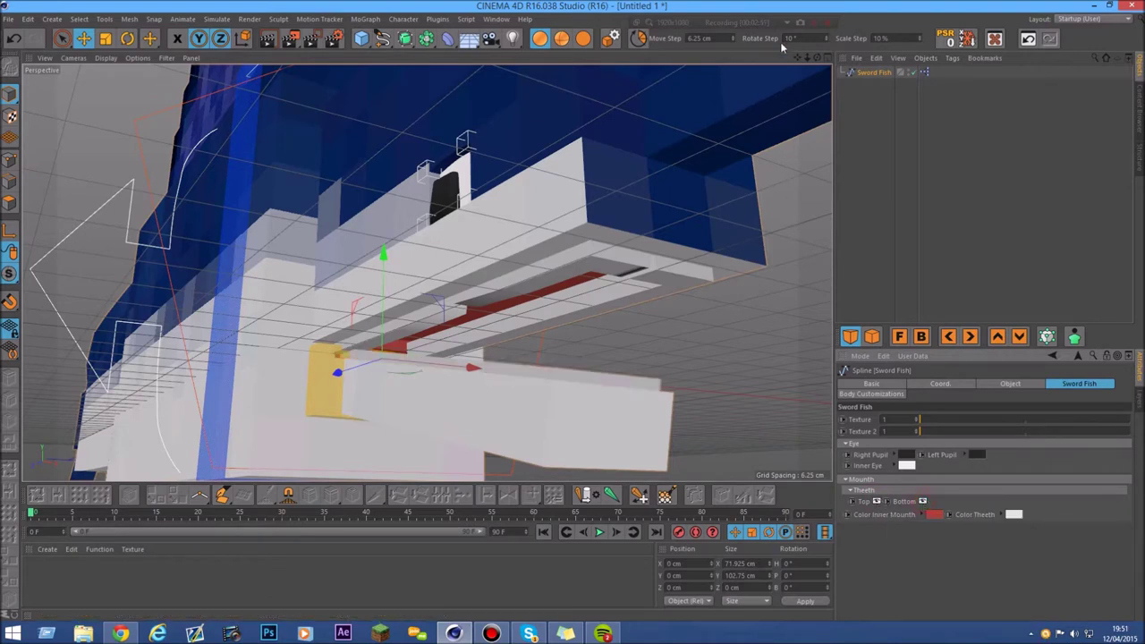
- Try an orange colour for the swordfish's inner mouth
{"action": "left_click_drag", "start_coordinate": [806, 58], "coordinate": [813, 99]}
{"action": "scroll", "coordinate": [526, 270], "scroll_direction": "up", "scroll_amount": 9}
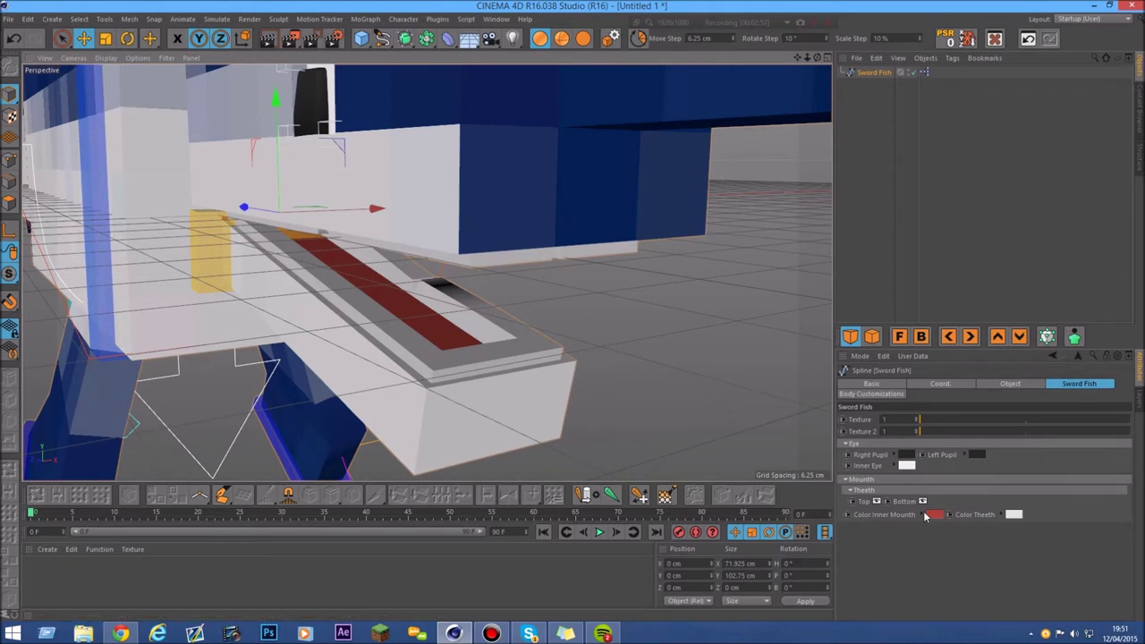
{"action": "left_click", "coordinate": [933, 516]}
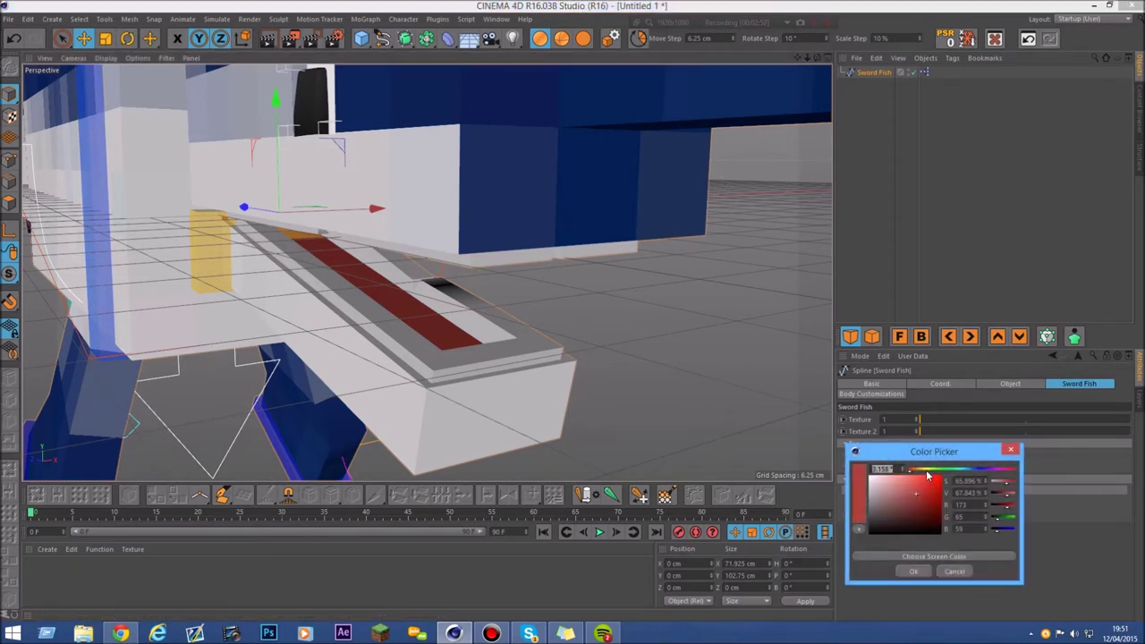
{"action": "left_click_drag", "start_coordinate": [926, 470], "coordinate": [920, 470]}
{"action": "left_click", "coordinate": [906, 573]}
{"action": "scroll", "coordinate": [362, 295], "scroll_direction": "up", "scroll_amount": 3}
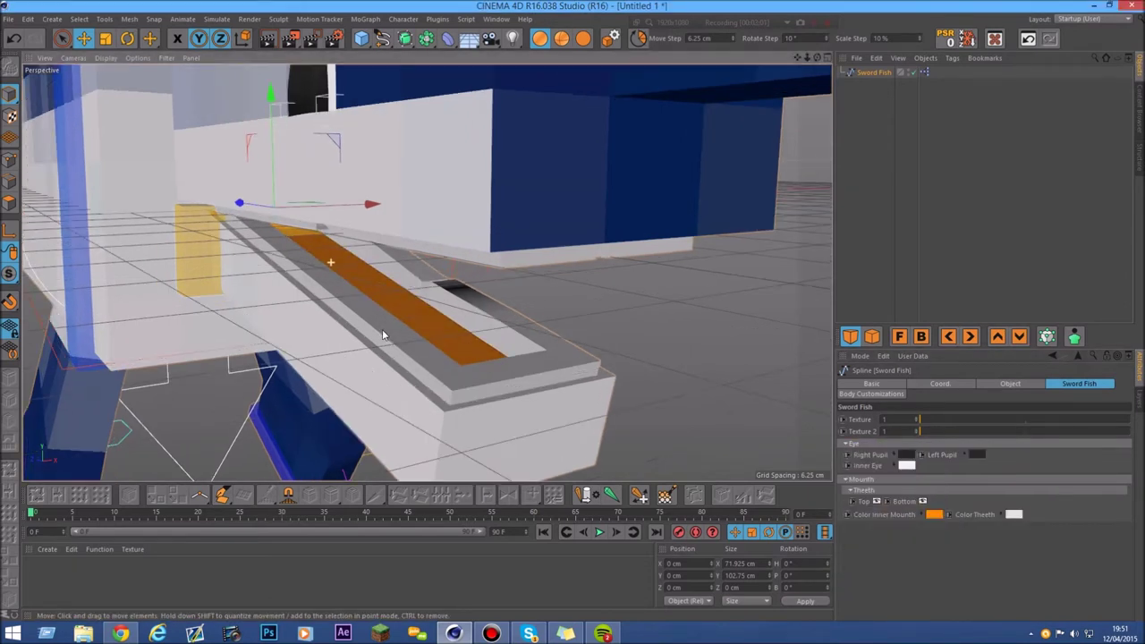
- Try a bright red colour for the swordfish's inner mouth and undo the inner mouth colour changes
{"action": "left_click_drag", "start_coordinate": [805, 57], "coordinate": [796, 116]}
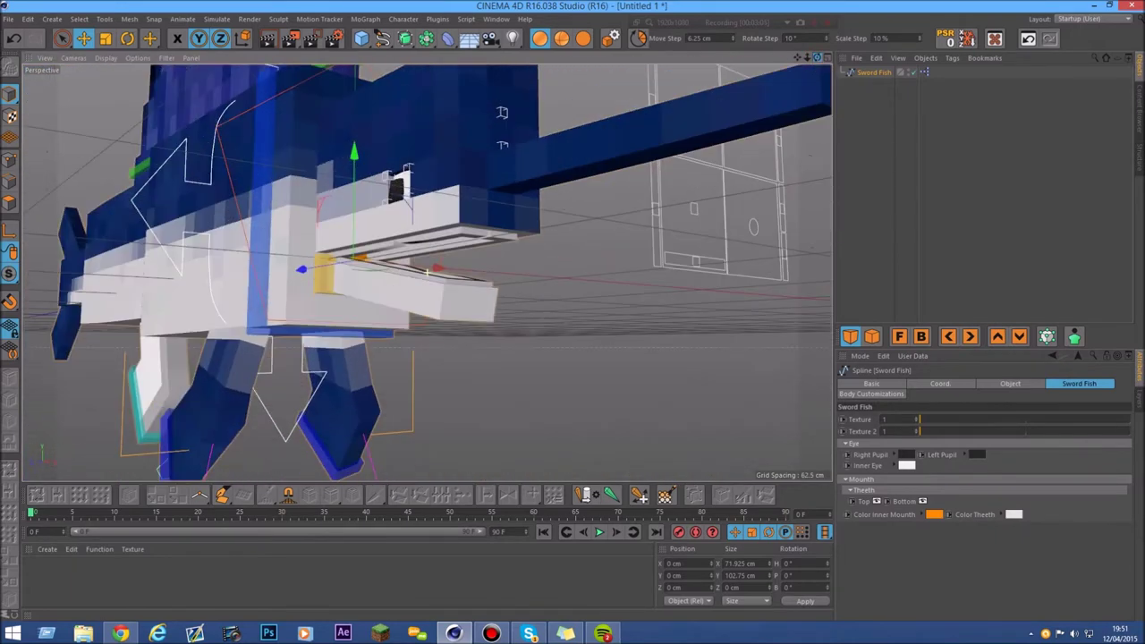
{"action": "left_click", "coordinate": [930, 515]}
{"action": "left_click", "coordinate": [910, 480]}
{"action": "left_click_drag", "start_coordinate": [915, 471], "coordinate": [907, 470]}
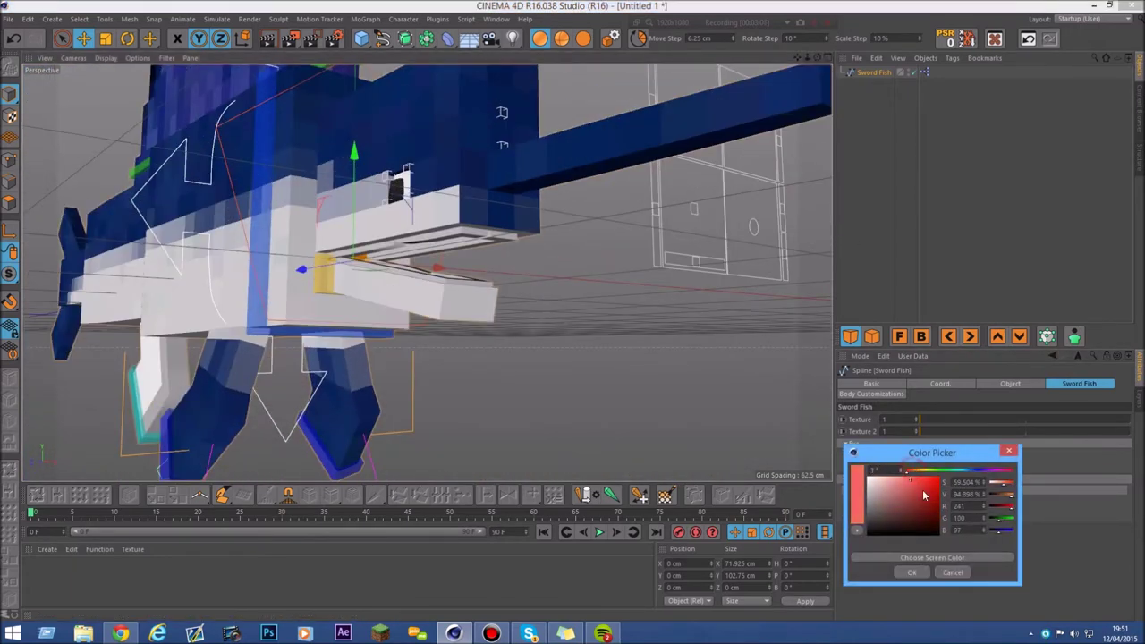
{"action": "left_click", "coordinate": [921, 575]}
{"action": "left_click_drag", "start_coordinate": [806, 58], "coordinate": [613, 212]}
{"action": "left_click_drag", "start_coordinate": [817, 58], "coordinate": [564, 184]}
{"action": "left_click", "coordinate": [16, 36]}
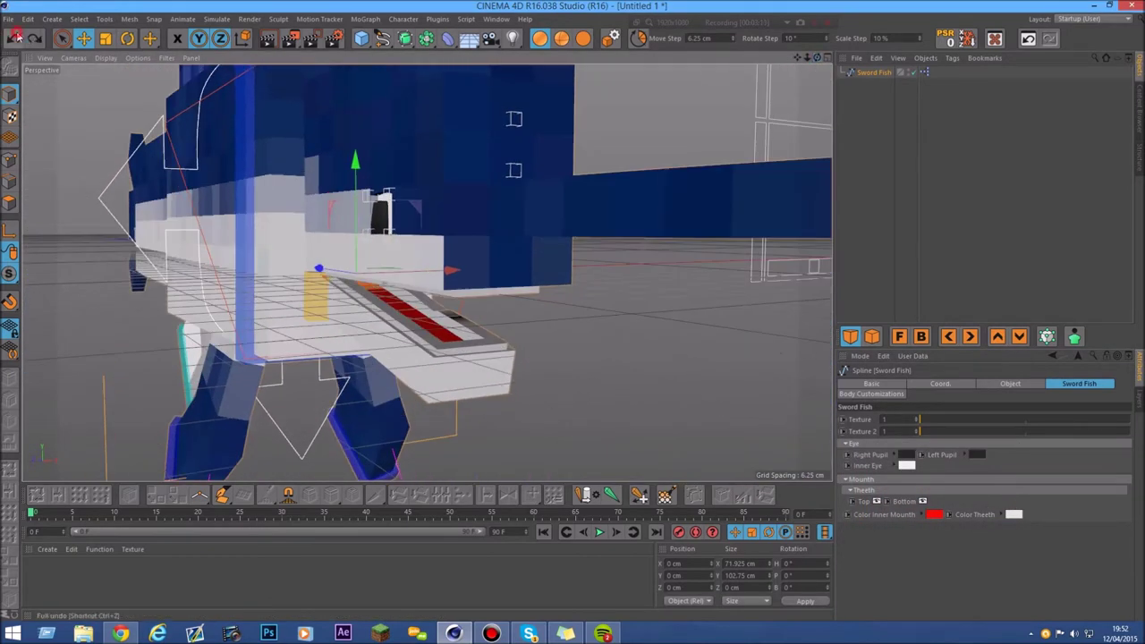
- Try pure red (RGB 255, 0, 0) as the colour of the swordfish's teeth
{"action": "left_click", "coordinate": [1014, 514]}
{"action": "left_click_drag", "start_coordinate": [1007, 510], "coordinate": [751, 351]}
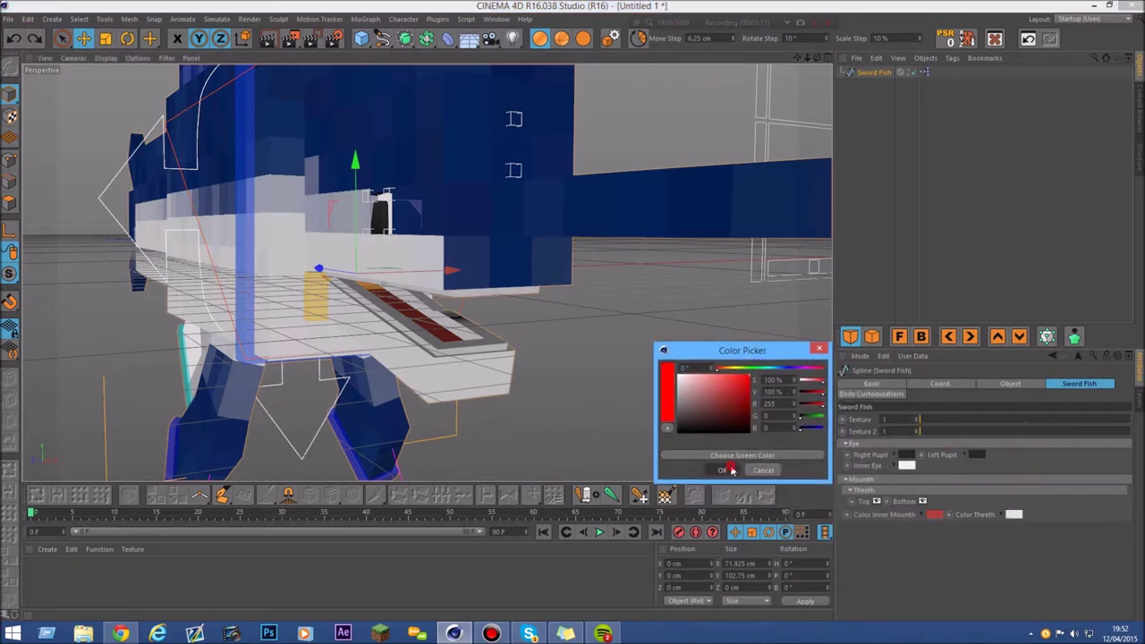
{"action": "left_click", "coordinate": [732, 469]}
{"action": "left_click_drag", "start_coordinate": [816, 59], "coordinate": [801, 86]}
{"action": "left_click_drag", "start_coordinate": [806, 57], "coordinate": [791, 66]}
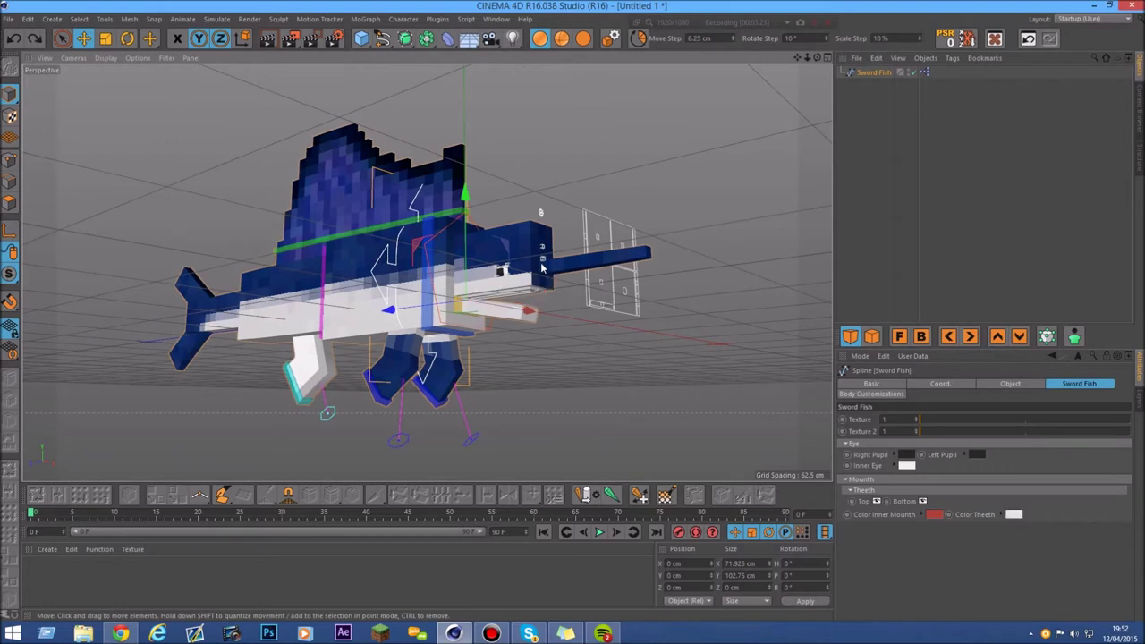
- Open the swordfish's Body Customizations and try the Color setting, ending at 0%
{"action": "scroll", "coordinate": [427, 260], "scroll_direction": "up", "scroll_amount": 3}
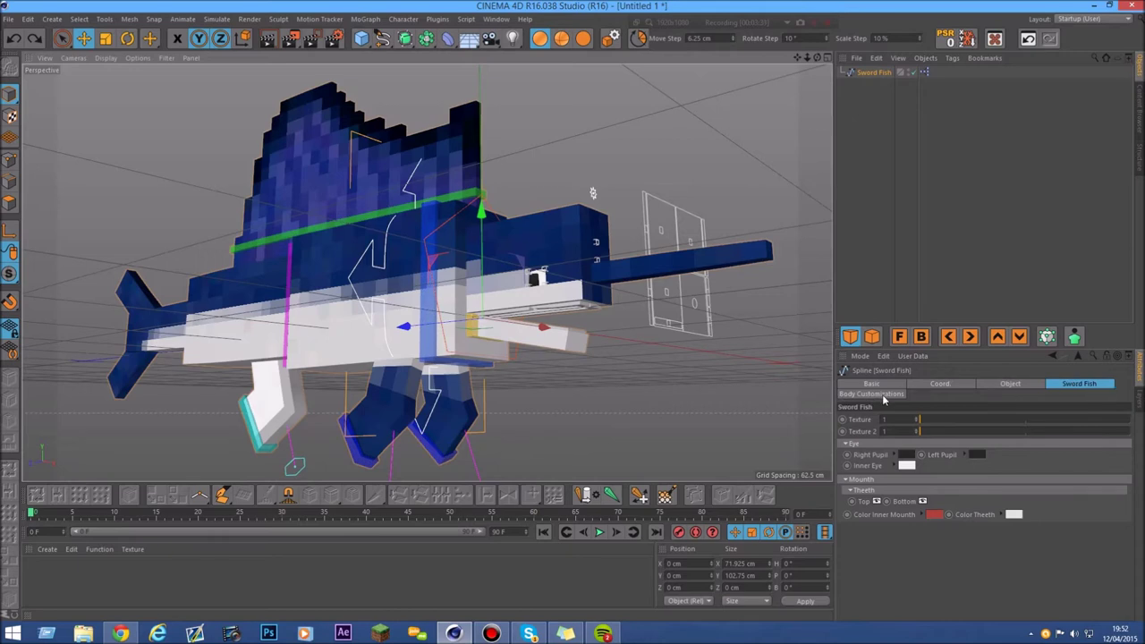
{"action": "left_click", "coordinate": [876, 394]}
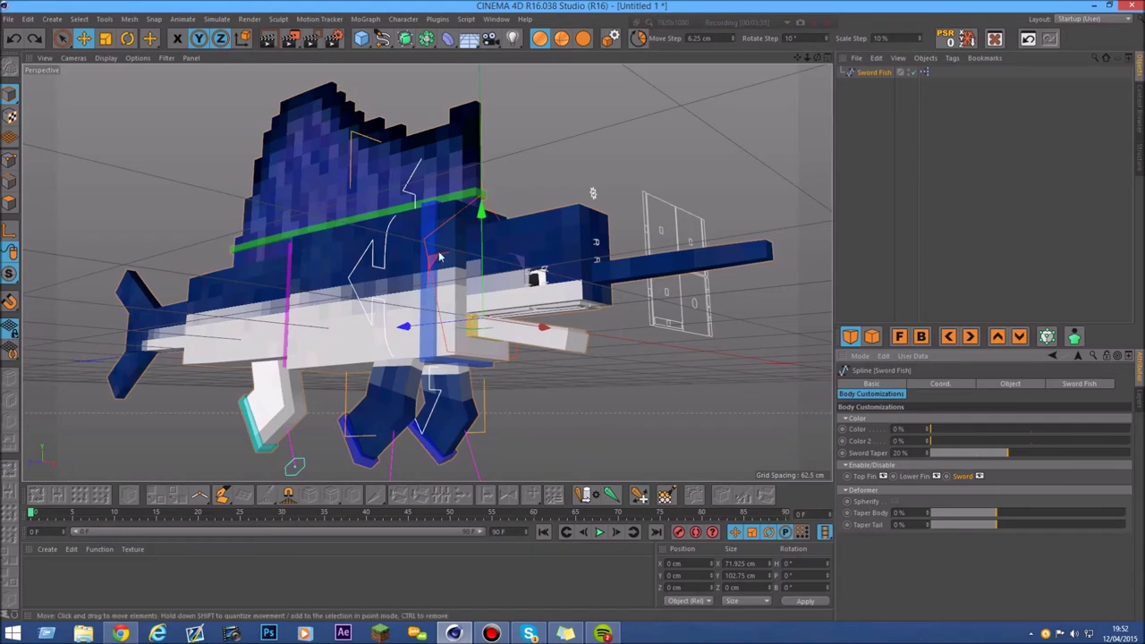
{"action": "mouse_move", "coordinate": [943, 429]}
{"action": "left_mouse_down"}
{"action": "mouse_move", "coordinate": [1122, 431]}
{"action": "mouse_move", "coordinate": [928, 431]}
{"action": "left_mouse_up"}
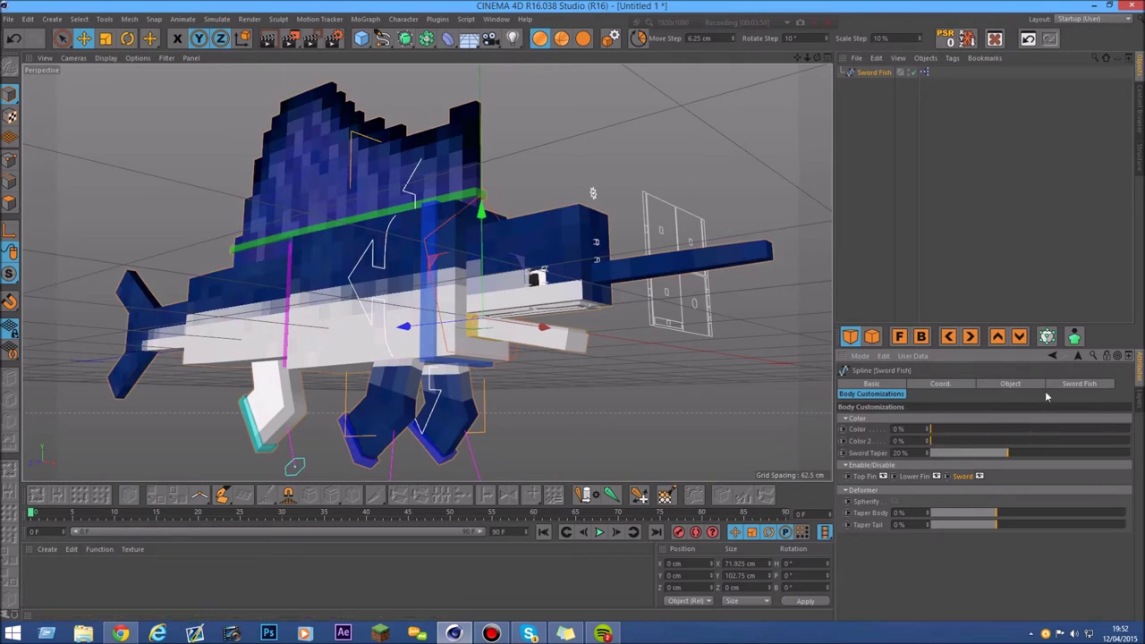
- Set the swordfish's Texture 2 to 2 and raise its Color 2 body setting to 76%
{"action": "left_click", "coordinate": [1073, 383]}
{"action": "left_click_drag", "start_coordinate": [939, 433], "coordinate": [1017, 433]}
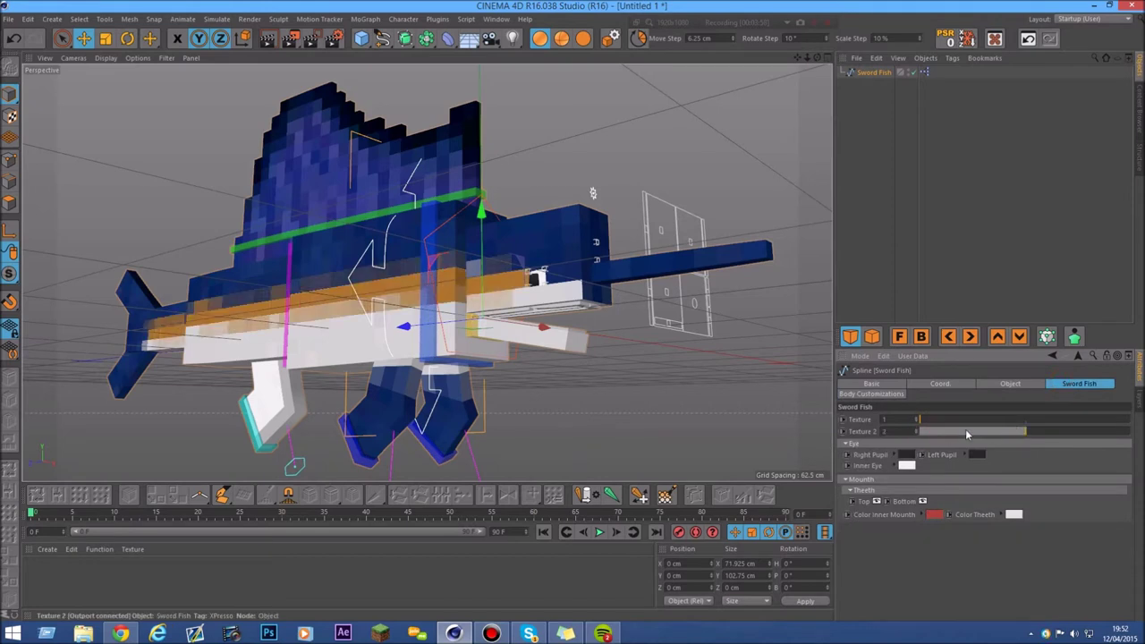
{"action": "left_click", "coordinate": [863, 394]}
{"action": "left_click_drag", "start_coordinate": [937, 445], "coordinate": [1083, 444]}
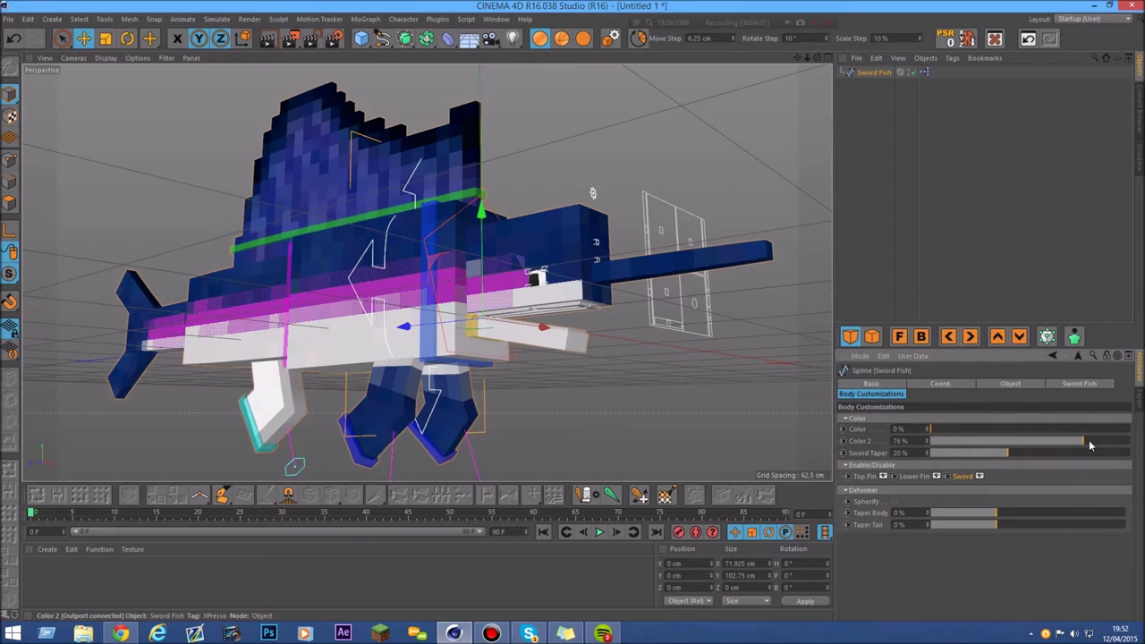
- Return the swordfish's Color 2 to 0% and its Texture 2 to 1
{"action": "left_click_drag", "start_coordinate": [1099, 445], "coordinate": [846, 446]}
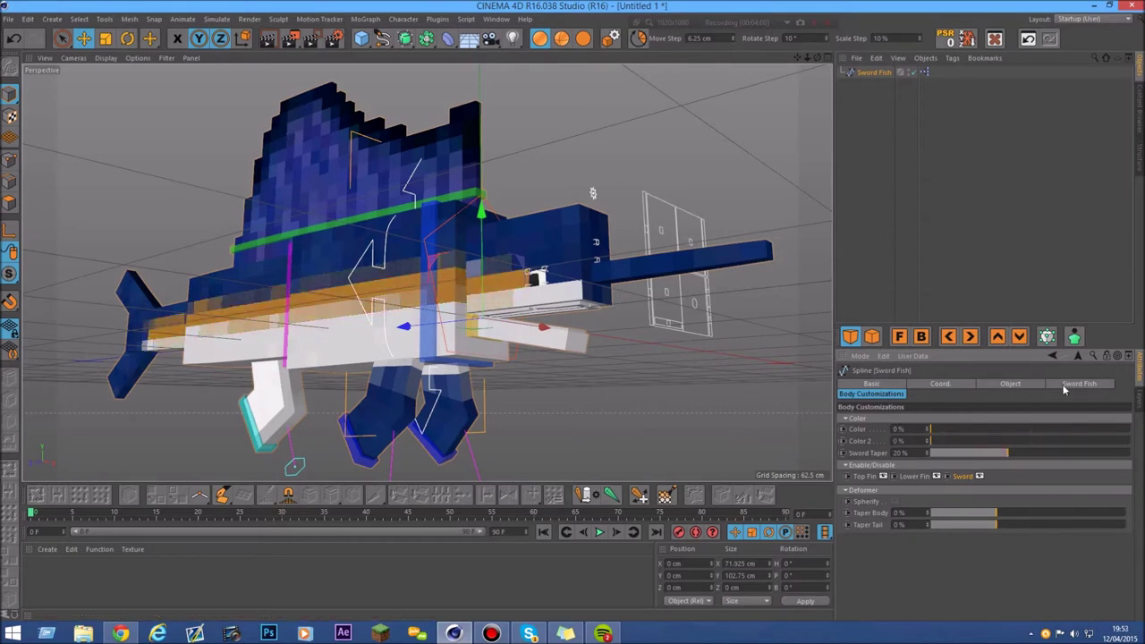
{"action": "left_click", "coordinate": [1065, 386]}
{"action": "left_click_drag", "start_coordinate": [981, 437], "coordinate": [934, 437]}
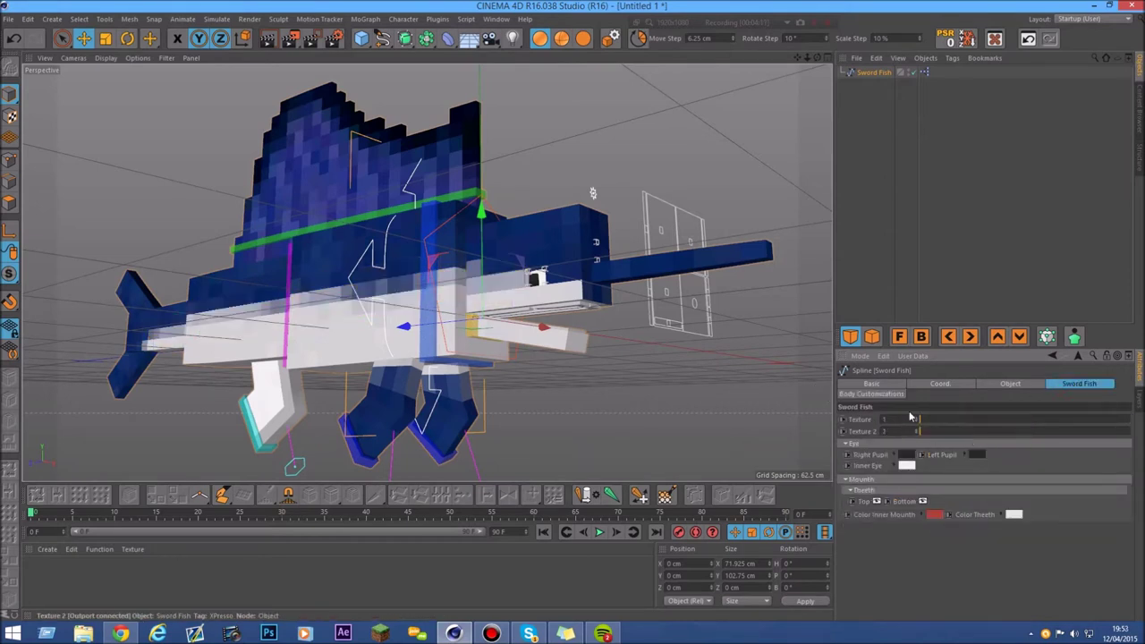
- Set the Sword Taper in the swordfish's Body Customizations to 100%
{"action": "left_click", "coordinate": [879, 396]}
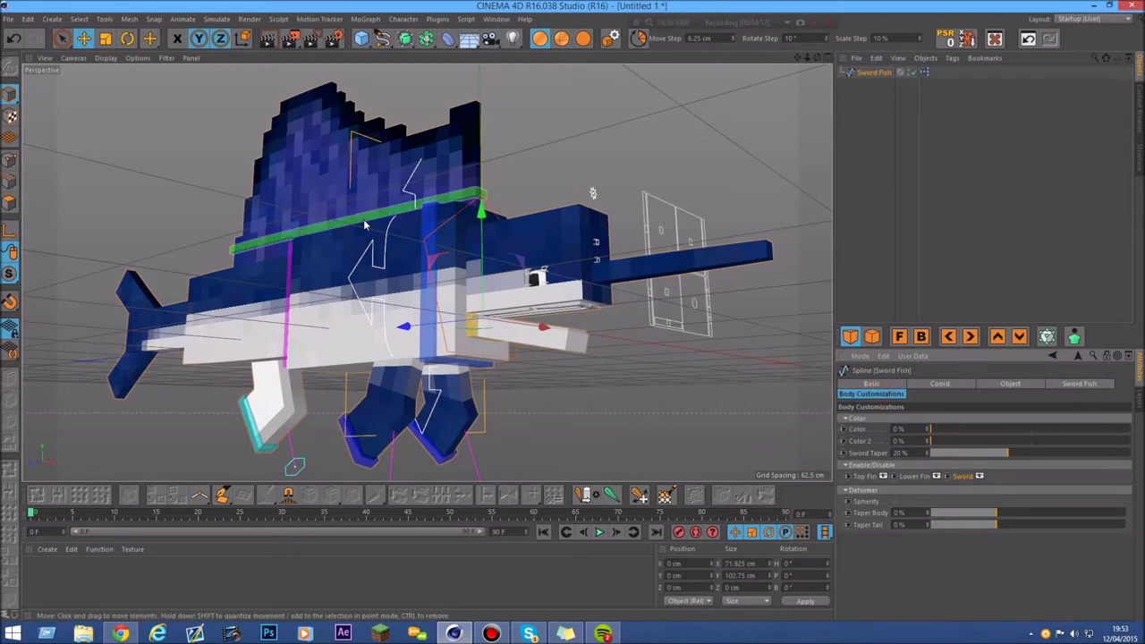
{"action": "scroll", "coordinate": [367, 225], "scroll_direction": "up", "scroll_amount": 2}
{"action": "scroll", "coordinate": [383, 247], "scroll_direction": "down", "scroll_amount": 2}
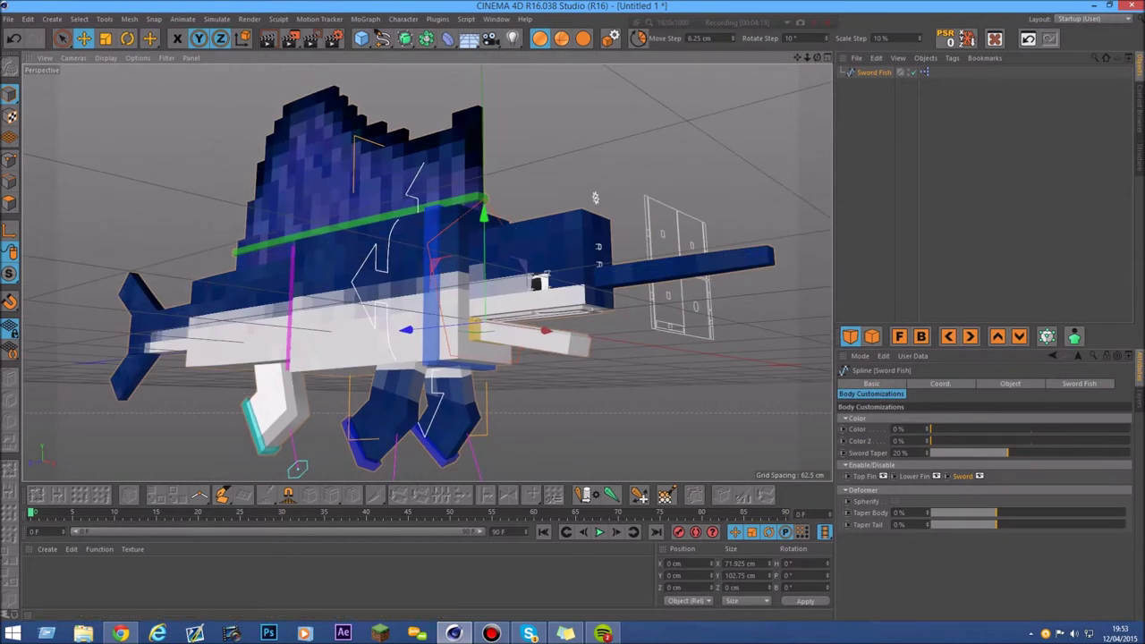
{"action": "left_click_drag", "start_coordinate": [818, 58], "coordinate": [818, 96]}
{"action": "scroll", "coordinate": [687, 303], "scroll_direction": "up", "scroll_amount": 3}
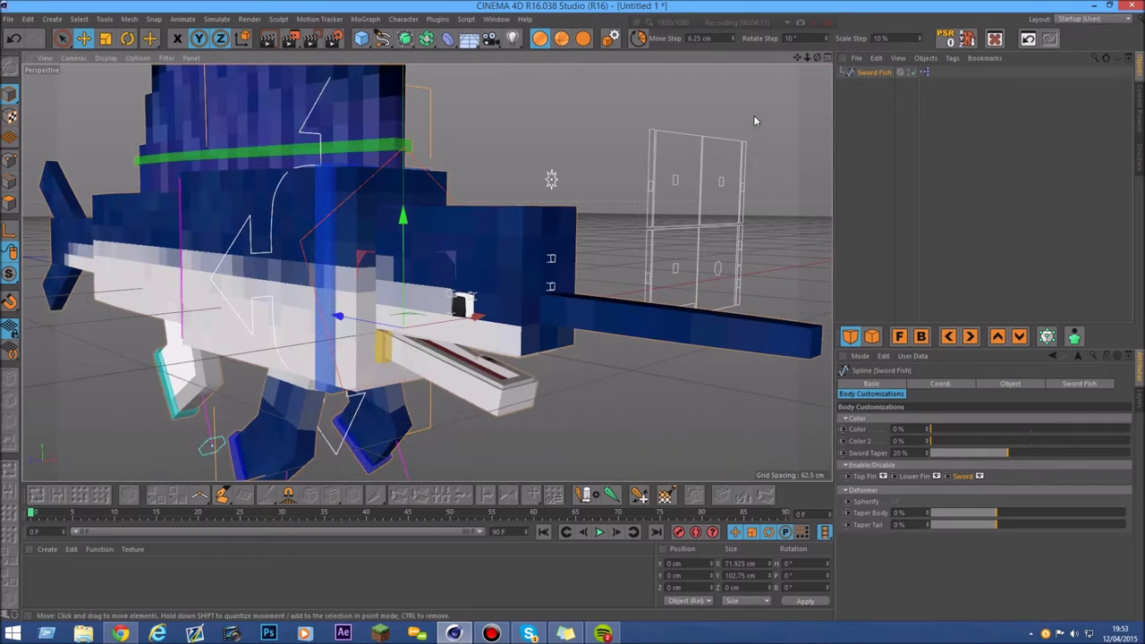
{"action": "left_click_drag", "start_coordinate": [797, 59], "coordinate": [696, 64]}
{"action": "scroll", "coordinate": [627, 329], "scroll_direction": "up", "scroll_amount": 1}
{"action": "scroll", "coordinate": [643, 351], "scroll_direction": "up", "scroll_amount": 2}
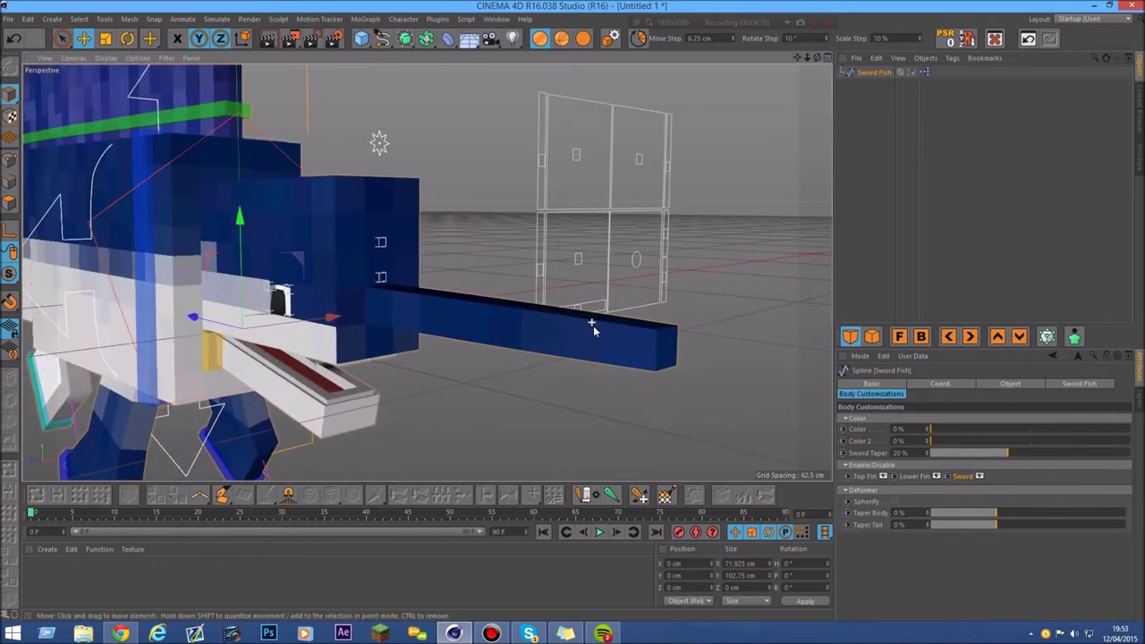
{"action": "left_click_drag", "start_coordinate": [1010, 454], "coordinate": [1130, 454]}
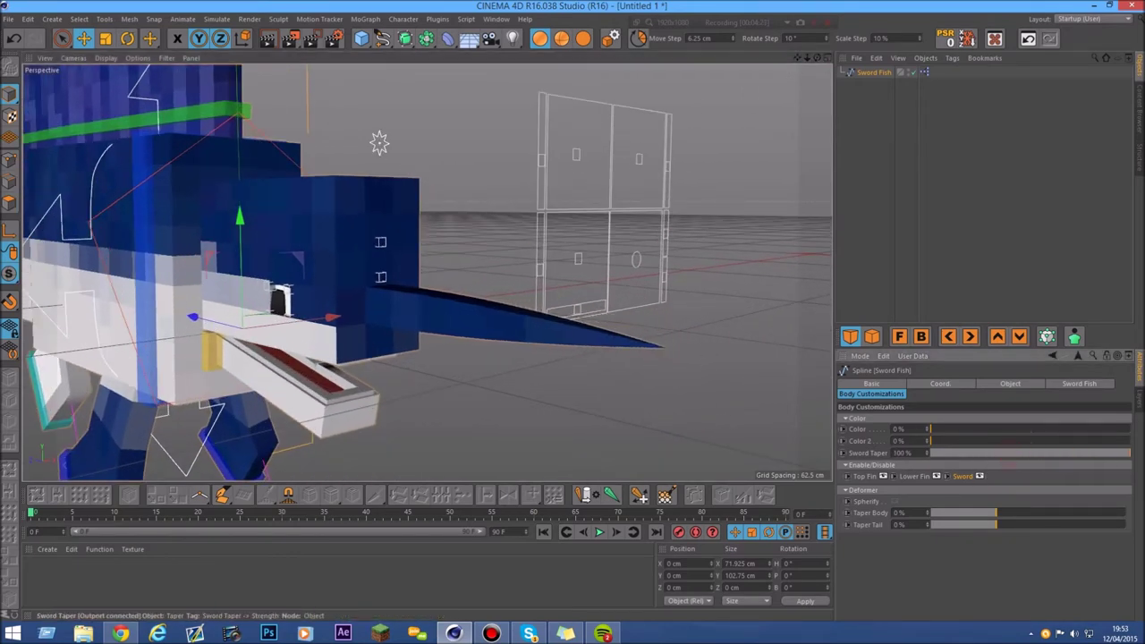
- Lower the Sword Taper to 12%, viewing the sword from a higher angle
{"action": "scroll", "coordinate": [643, 365], "scroll_direction": "up", "scroll_amount": 3}
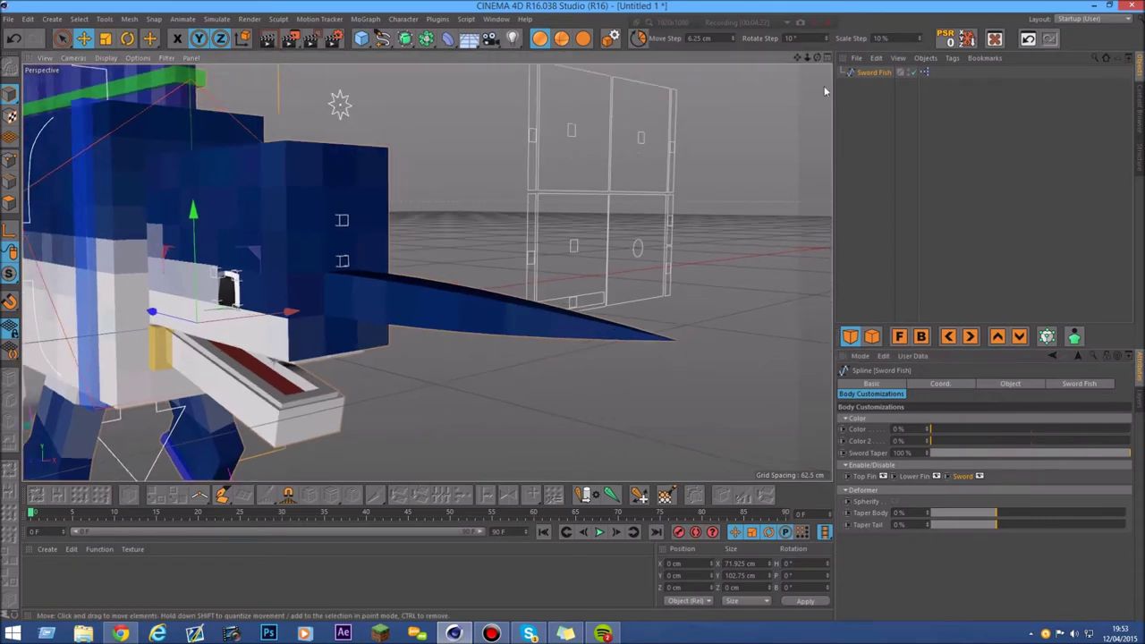
{"action": "left_click_drag", "start_coordinate": [816, 59], "coordinate": [852, 96]}
{"action": "left_click_drag", "start_coordinate": [1116, 457], "coordinate": [994, 457]}
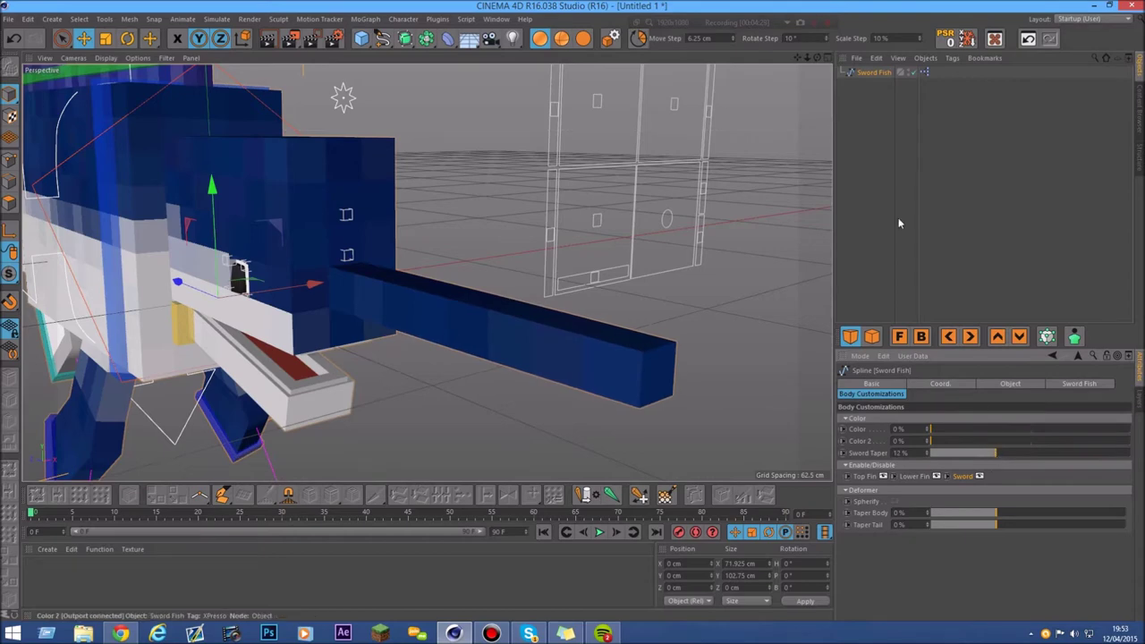
- Try a Sword Taper of 64% and undo the Sword Taper changes
{"action": "left_click_drag", "start_coordinate": [807, 58], "coordinate": [872, 59]}
{"action": "left_click_drag", "start_coordinate": [992, 457], "coordinate": [1075, 456]}
{"action": "left_click_drag", "start_coordinate": [808, 58], "coordinate": [820, 62]}
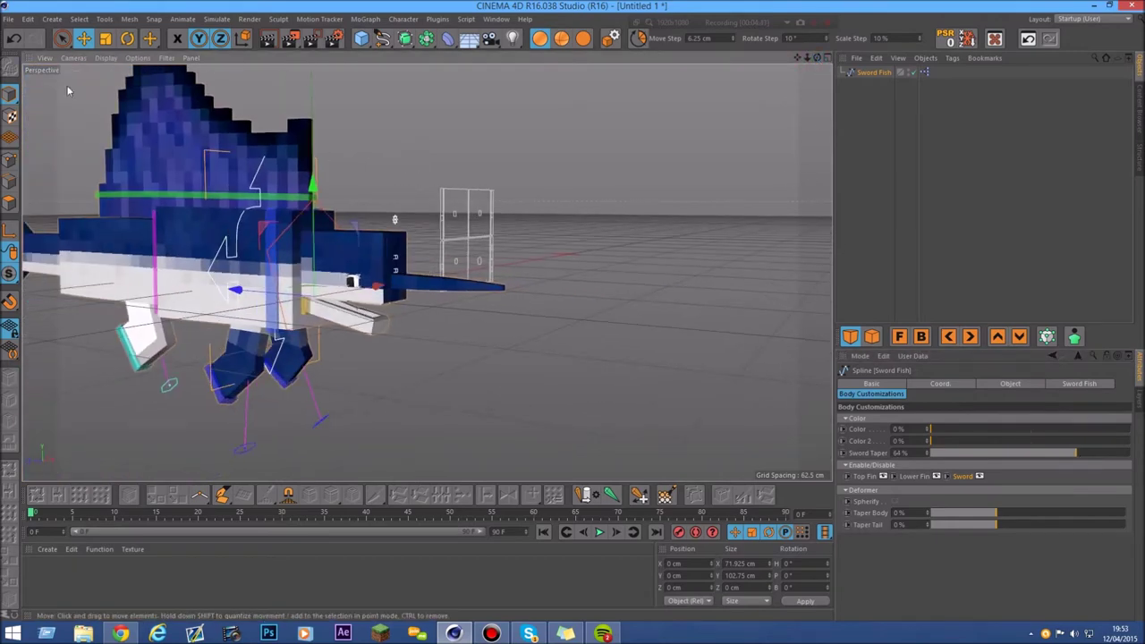
{"action": "left_click", "coordinate": [13, 40]}
- Bring the whole swordfish into view and disable its top fin
{"action": "scroll", "coordinate": [401, 300], "scroll_direction": "up", "scroll_amount": 1}
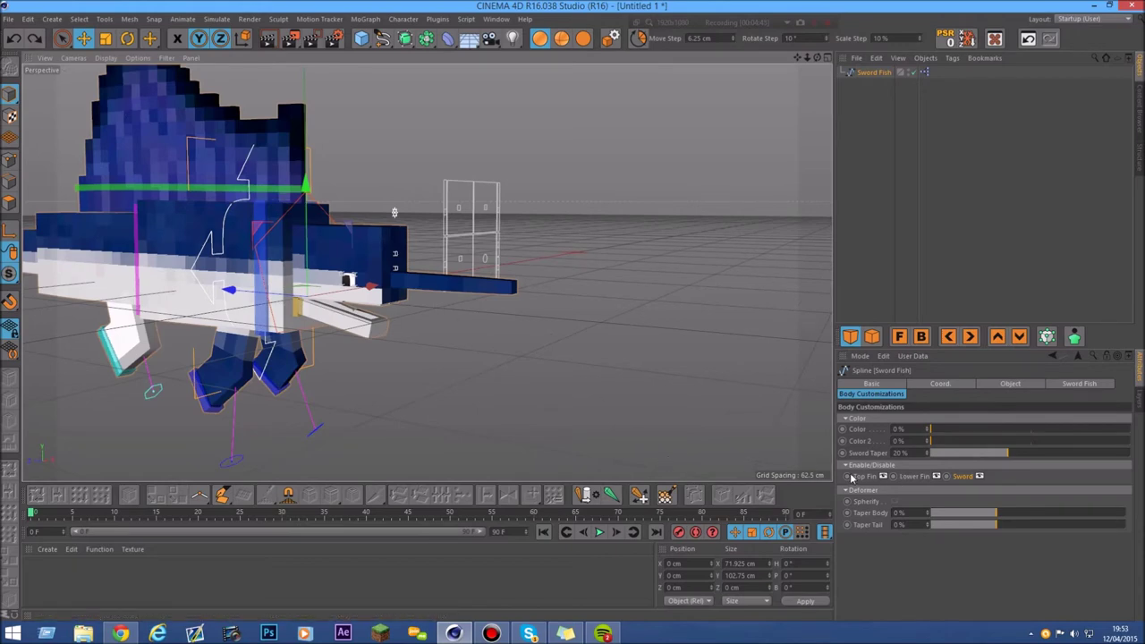
{"action": "left_click_drag", "start_coordinate": [805, 58], "coordinate": [962, 85]}
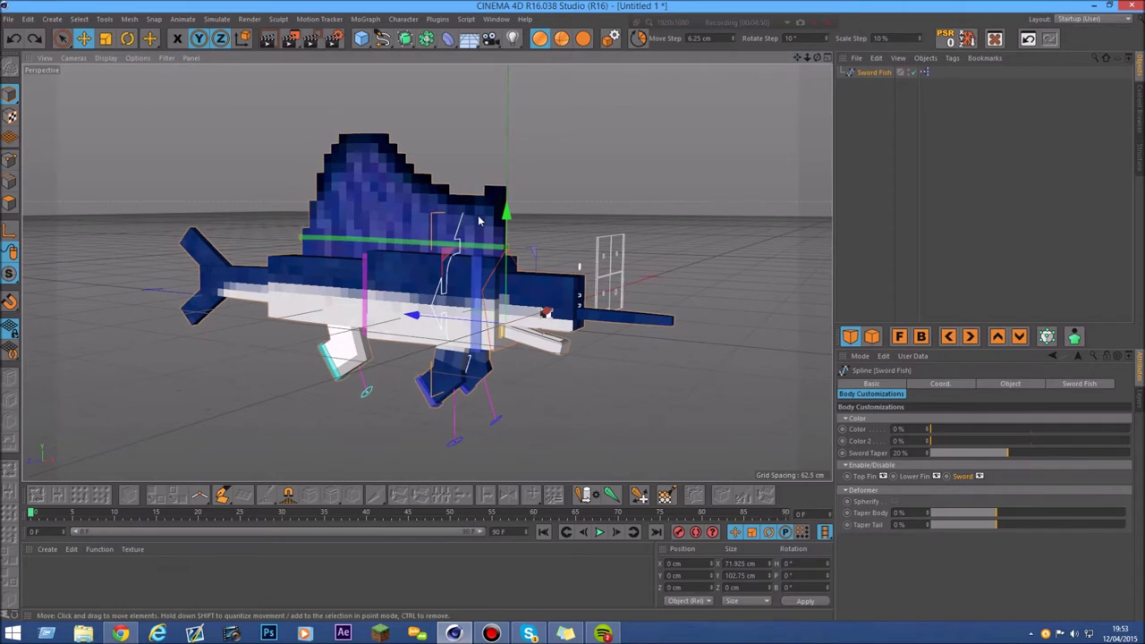
{"action": "scroll", "coordinate": [477, 221], "scroll_direction": "up", "scroll_amount": 1}
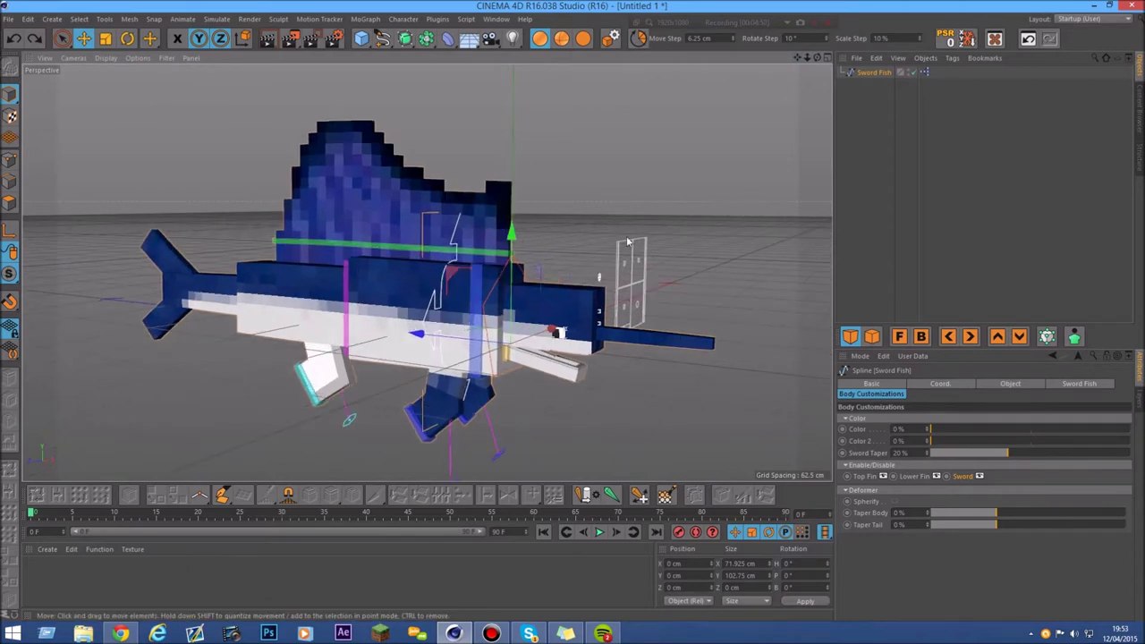
{"action": "left_click", "coordinate": [883, 476]}
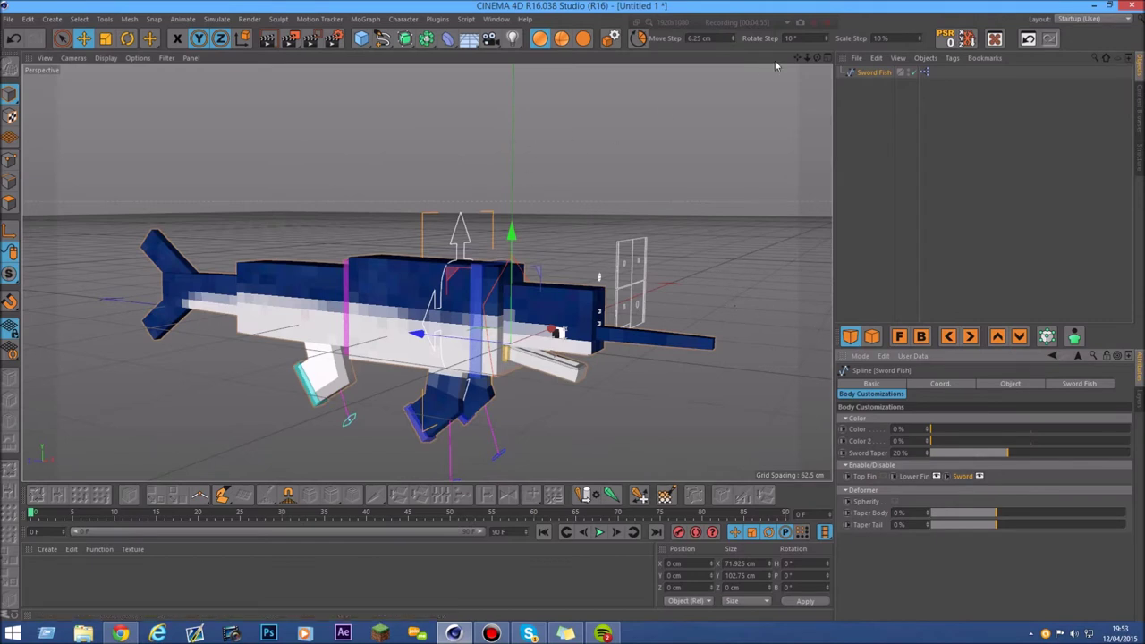
{"action": "left_click_drag", "start_coordinate": [817, 58], "coordinate": [810, 67]}
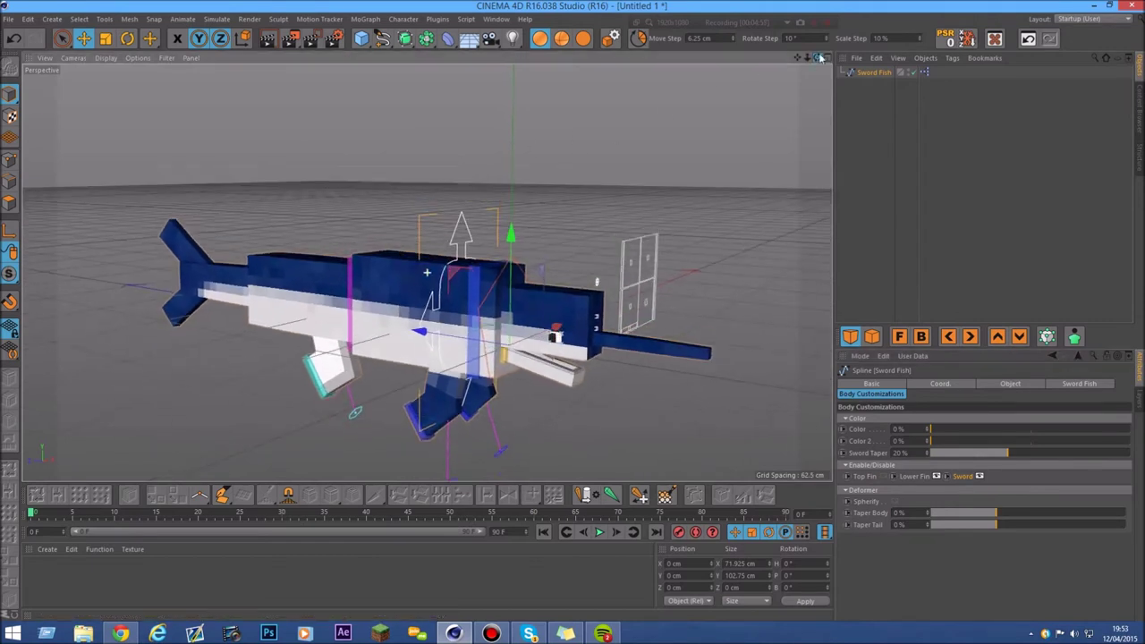
- Disable the swordfish's lower fin and sword in the Body Customizations and bring the whole body into view
{"action": "left_click", "coordinate": [889, 476]}
{"action": "left_click", "coordinate": [888, 475]}
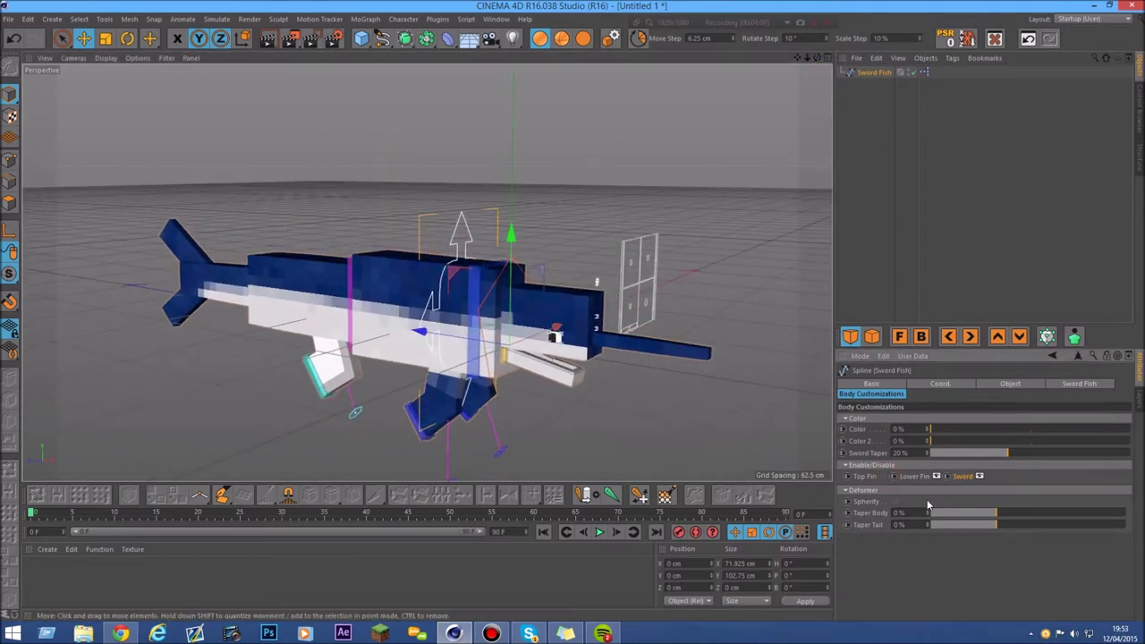
{"action": "left_click", "coordinate": [937, 477]}
{"action": "scroll", "coordinate": [327, 446], "scroll_direction": "up", "scroll_amount": 3}
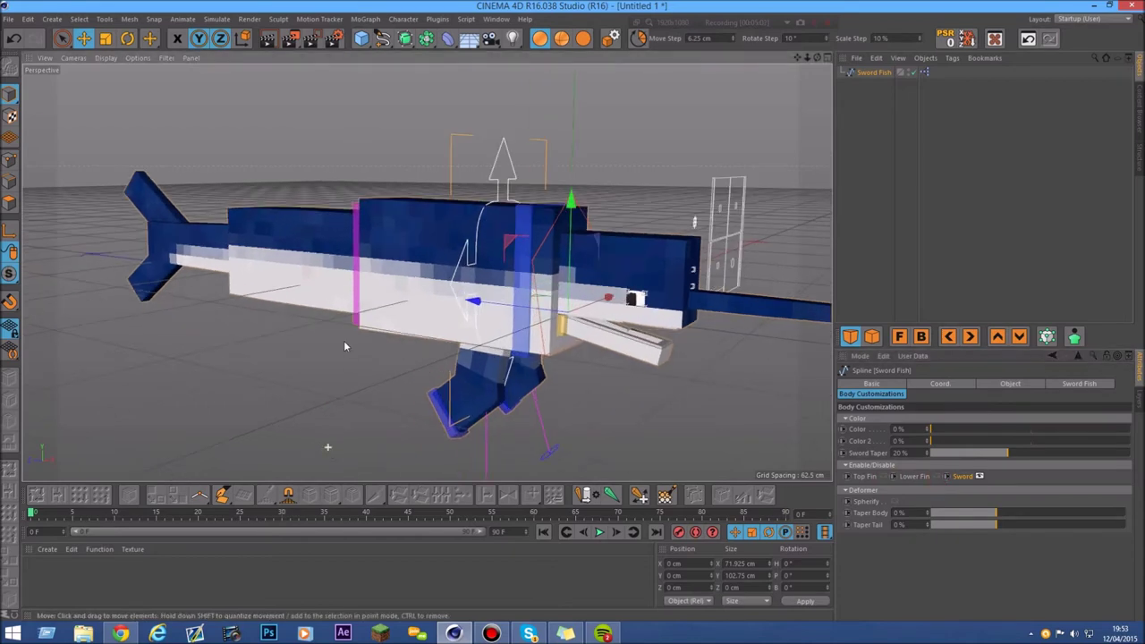
{"action": "mouse_move", "coordinate": [816, 58]}
{"action": "left_mouse_down"}
{"action": "mouse_move", "coordinate": [804, 134]}
{"action": "mouse_move", "coordinate": [817, 79]}
{"action": "left_mouse_up"}
{"action": "left_click", "coordinate": [980, 476]}
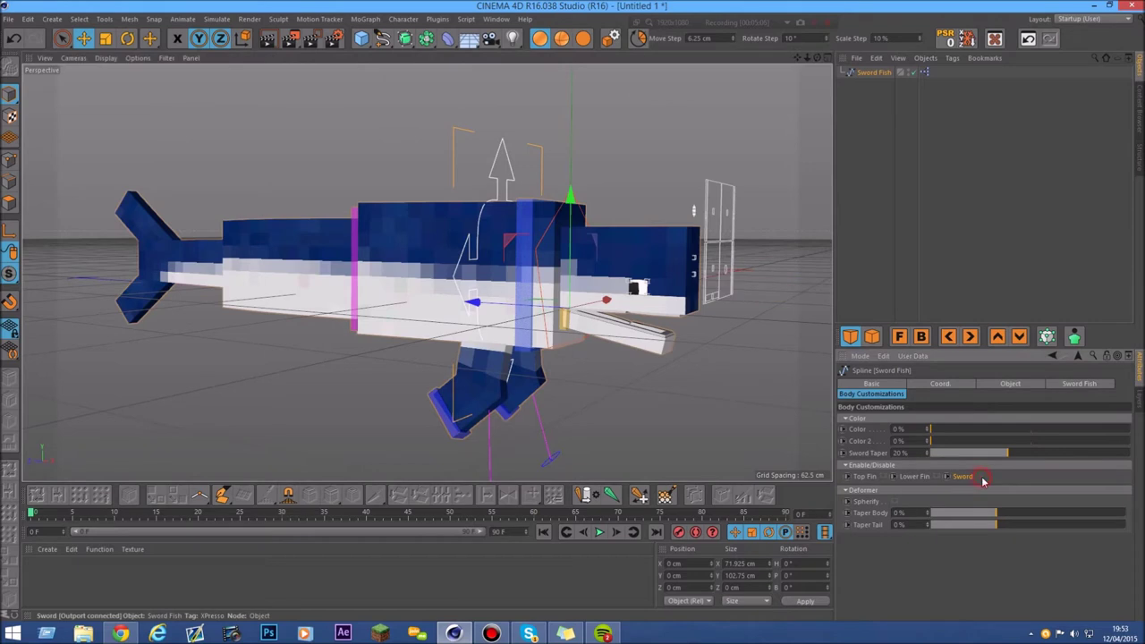
{"action": "left_click_drag", "start_coordinate": [807, 58], "coordinate": [823, 60]}
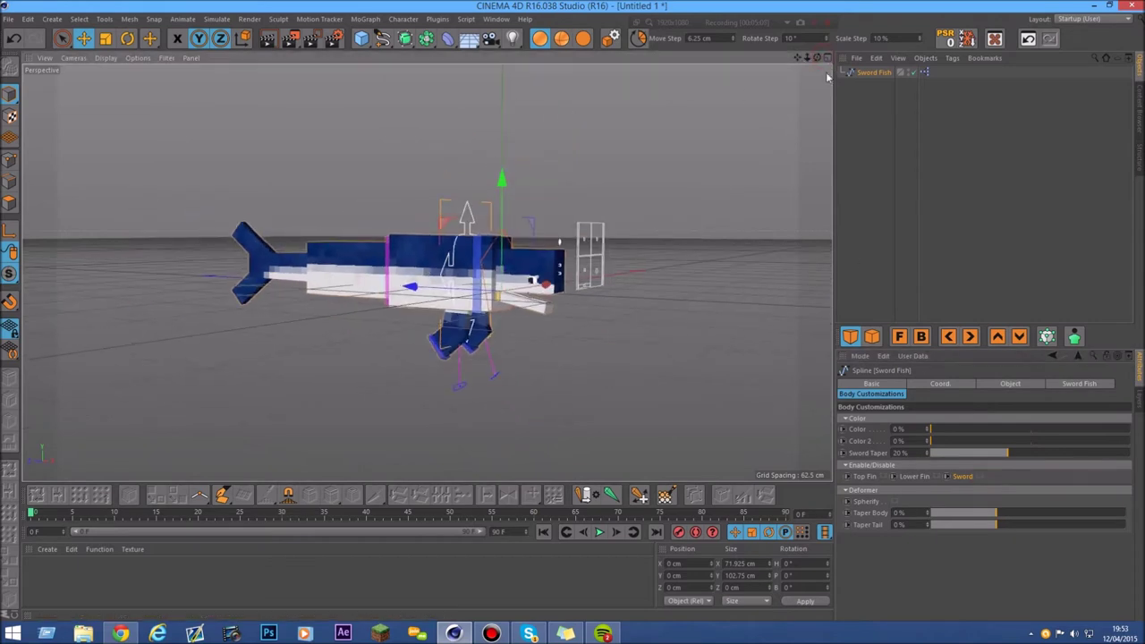
- Re-enable the swordfish's top fin, lower fin and sword
{"action": "left_click", "coordinate": [883, 476]}
{"action": "scroll", "coordinate": [510, 248], "scroll_direction": "up", "scroll_amount": 2}
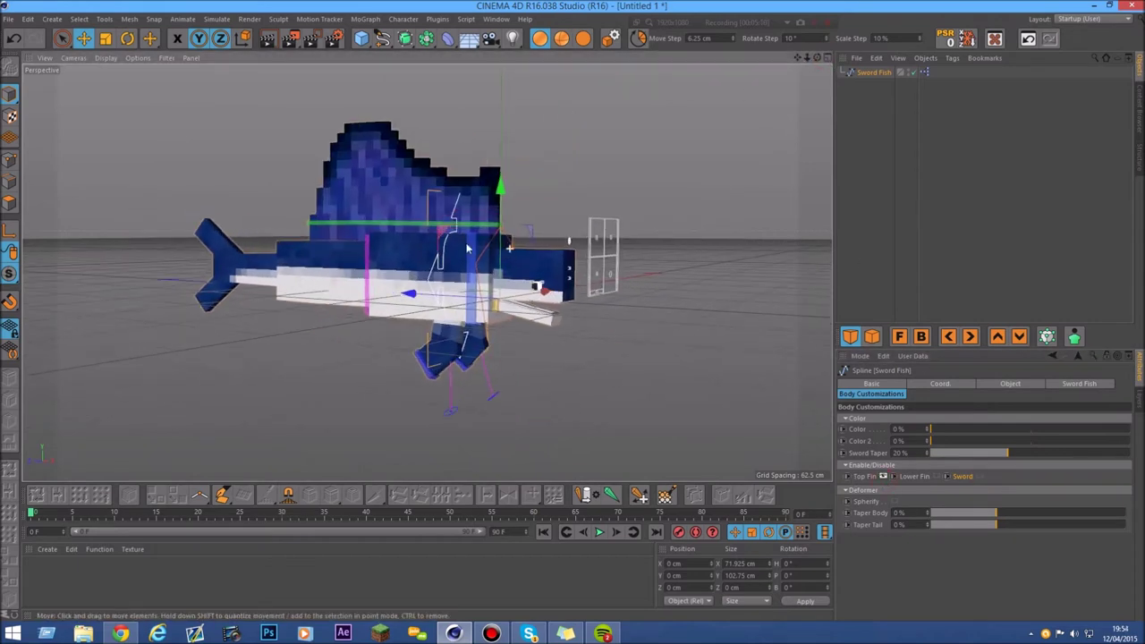
{"action": "scroll", "coordinate": [493, 253], "scroll_direction": "up", "scroll_amount": 2}
{"action": "left_click", "coordinate": [935, 476]}
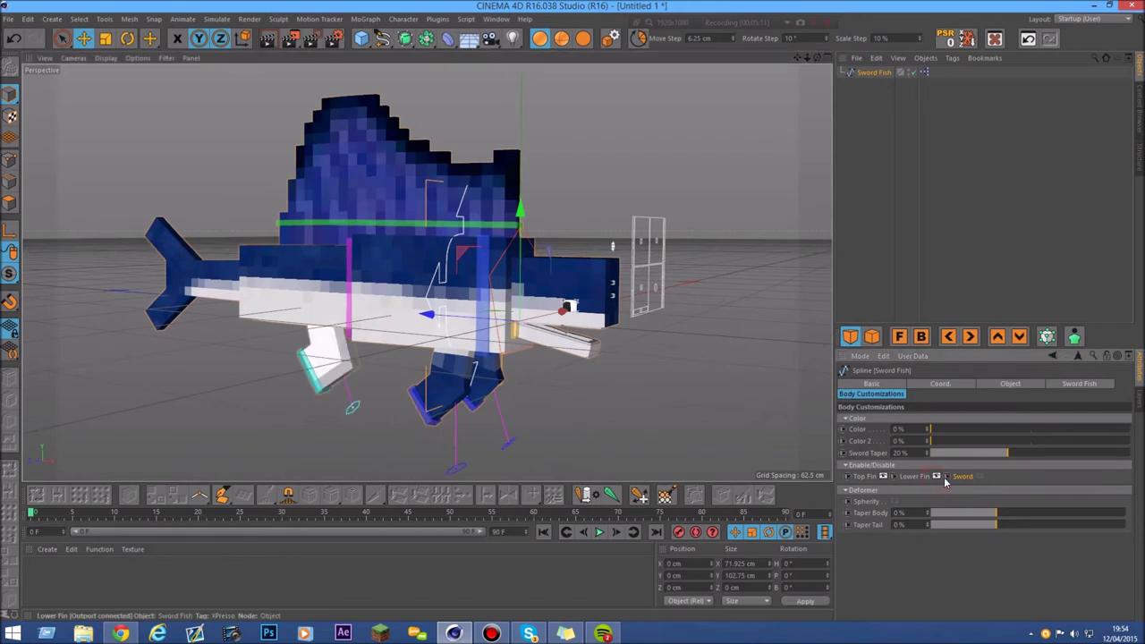
{"action": "left_click", "coordinate": [979, 476]}
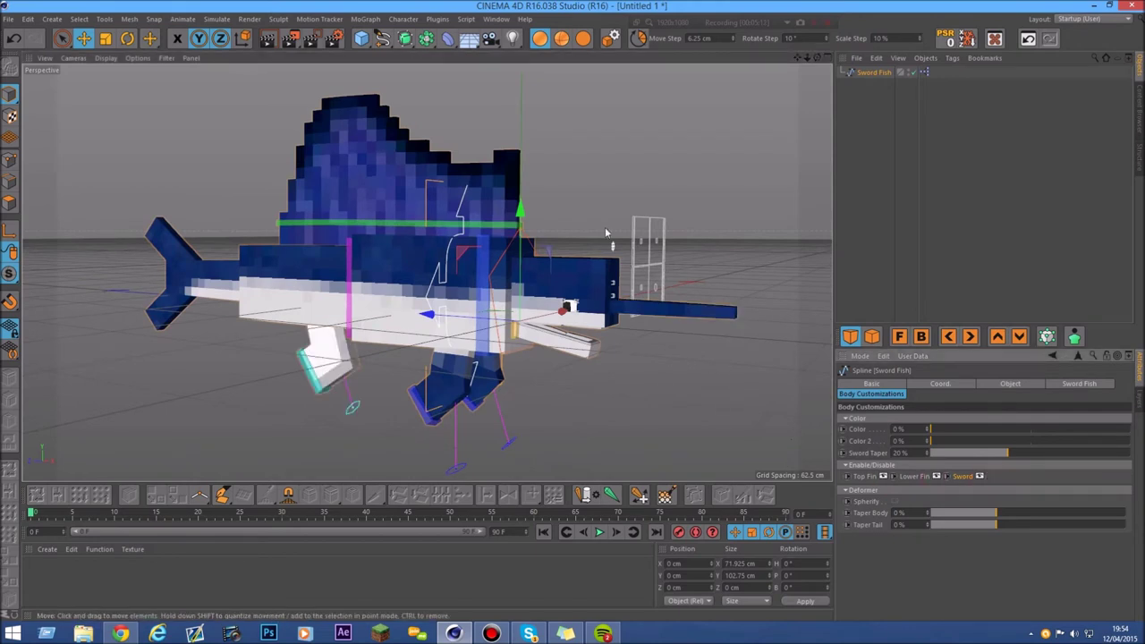
{"action": "left_click_drag", "start_coordinate": [807, 59], "coordinate": [812, 60]}
{"action": "scroll", "coordinate": [377, 289], "scroll_direction": "up", "scroll_amount": 8}
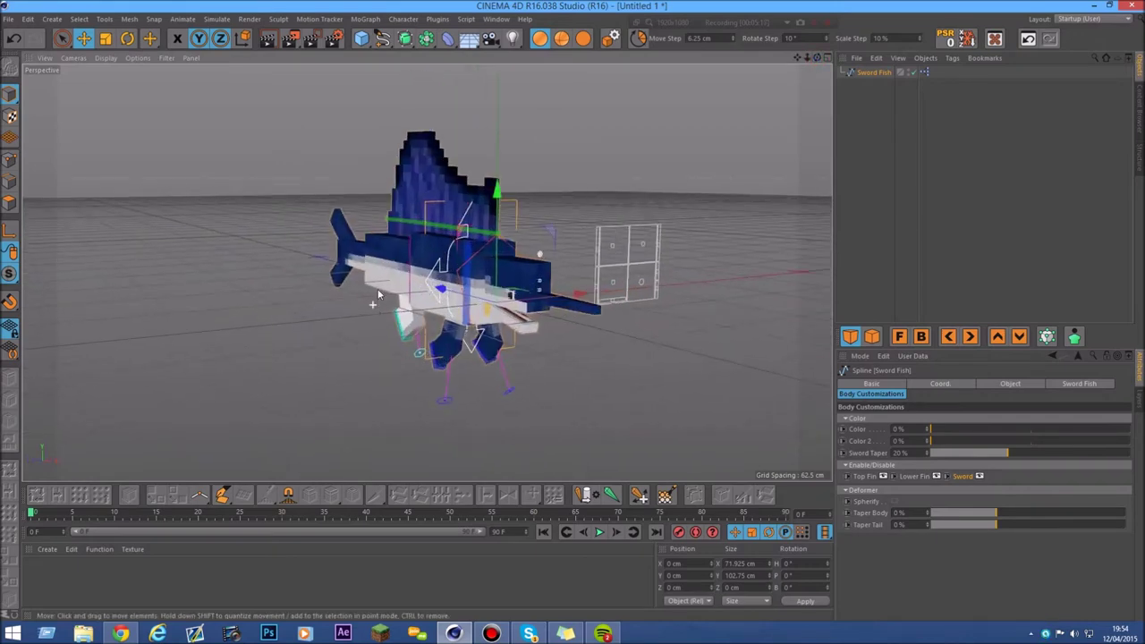
- Enable the Spherify deformer, inspect the body's edges up close and disable the deformer
{"action": "left_click", "coordinate": [894, 504]}
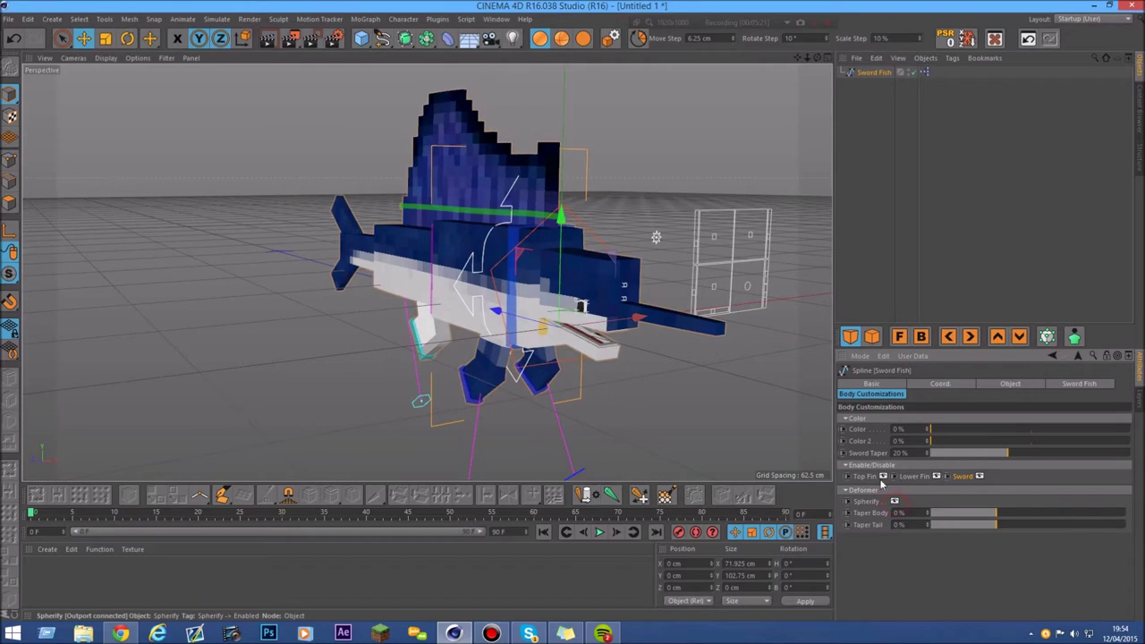
{"action": "scroll", "coordinate": [556, 247], "scroll_direction": "up", "scroll_amount": 8}
{"action": "scroll", "coordinate": [569, 192], "scroll_direction": "up", "scroll_amount": 4}
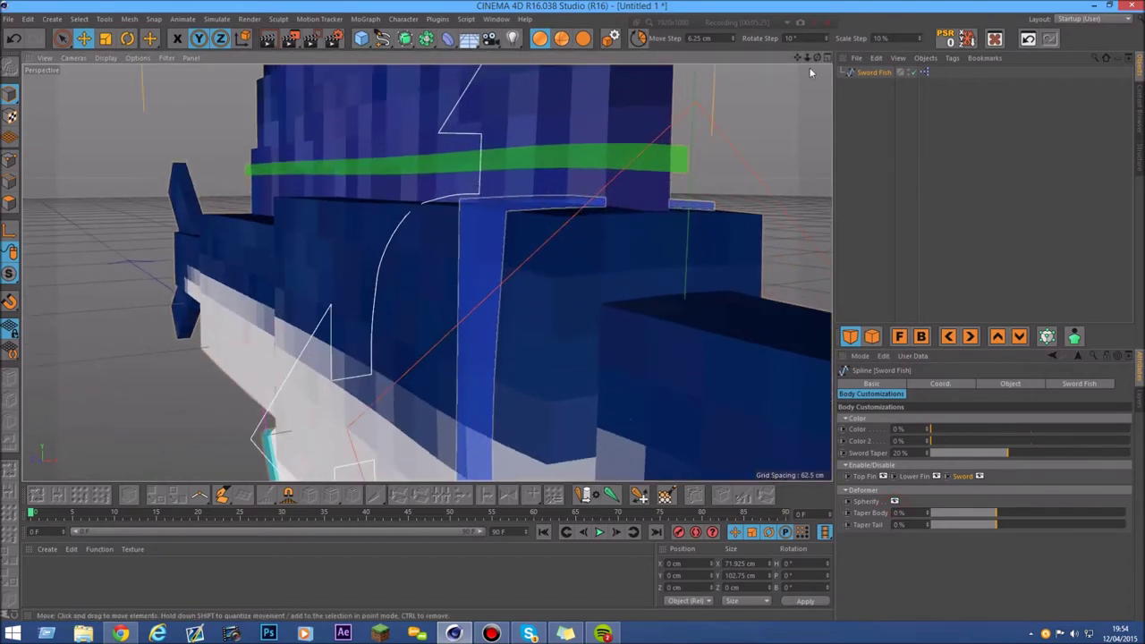
{"action": "left_click_drag", "start_coordinate": [816, 58], "coordinate": [816, 59]}
{"action": "scroll", "coordinate": [427, 271], "scroll_direction": "up", "scroll_amount": 5}
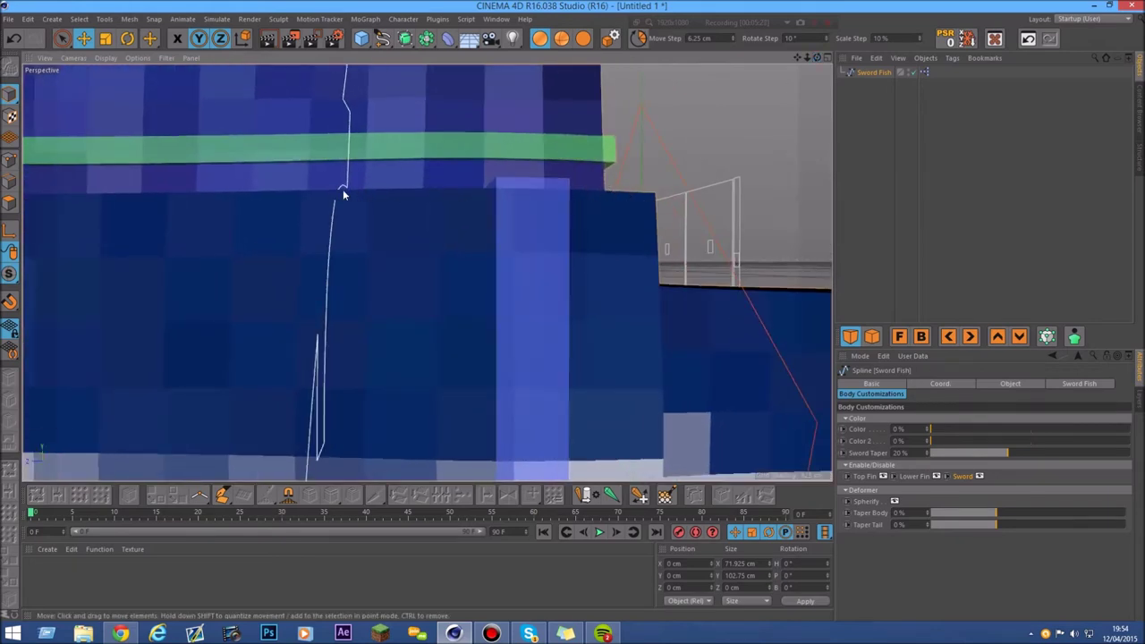
{"action": "left_click", "coordinate": [895, 501]}
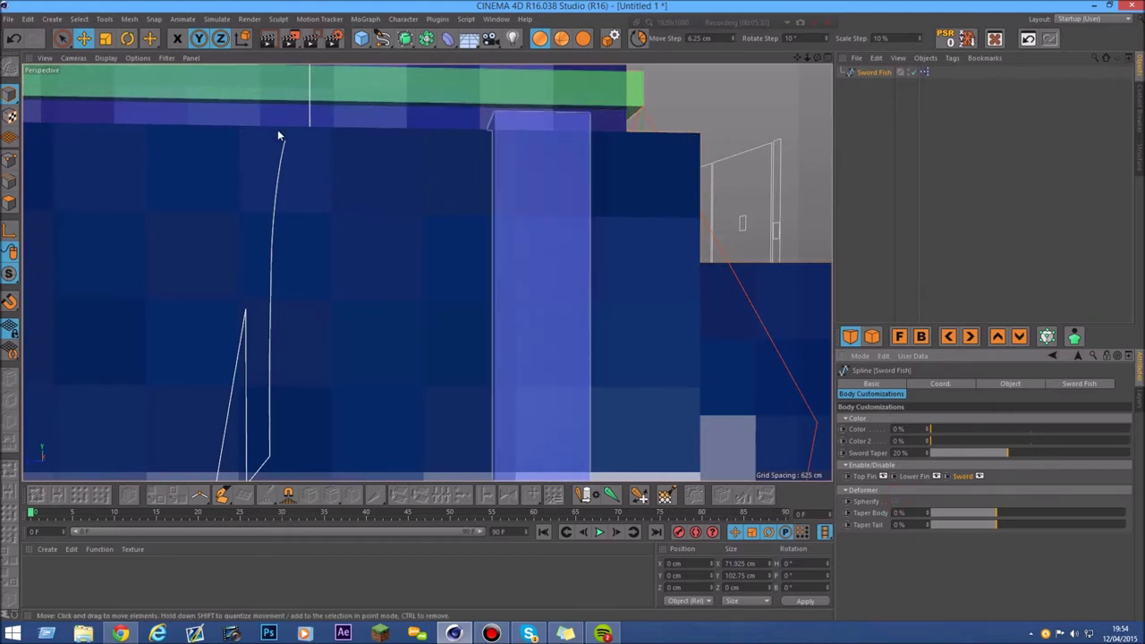
{"action": "left_click_drag", "start_coordinate": [806, 59], "coordinate": [807, 74]}
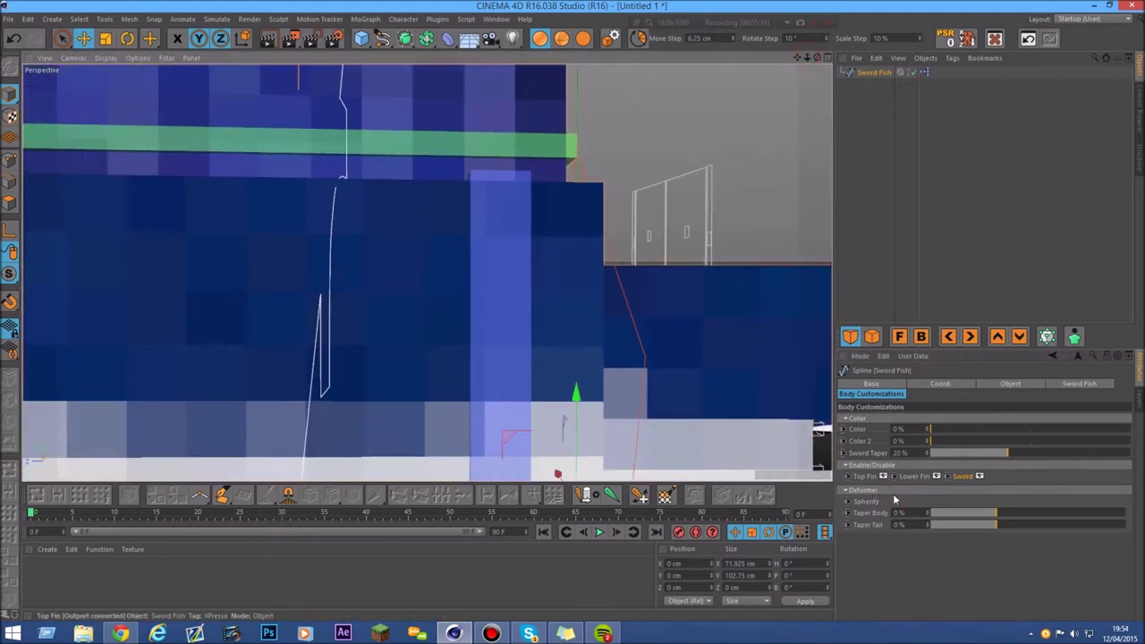
- Turn Spherify on once more, view the whole swordfish with it and switch it off
{"action": "left_click", "coordinate": [894, 501]}
{"action": "scroll", "coordinate": [583, 215], "scroll_direction": "up", "scroll_amount": 2}
{"action": "left_click_drag", "start_coordinate": [806, 59], "coordinate": [787, 73]}
{"action": "left_click_drag", "start_coordinate": [817, 58], "coordinate": [786, 73]}
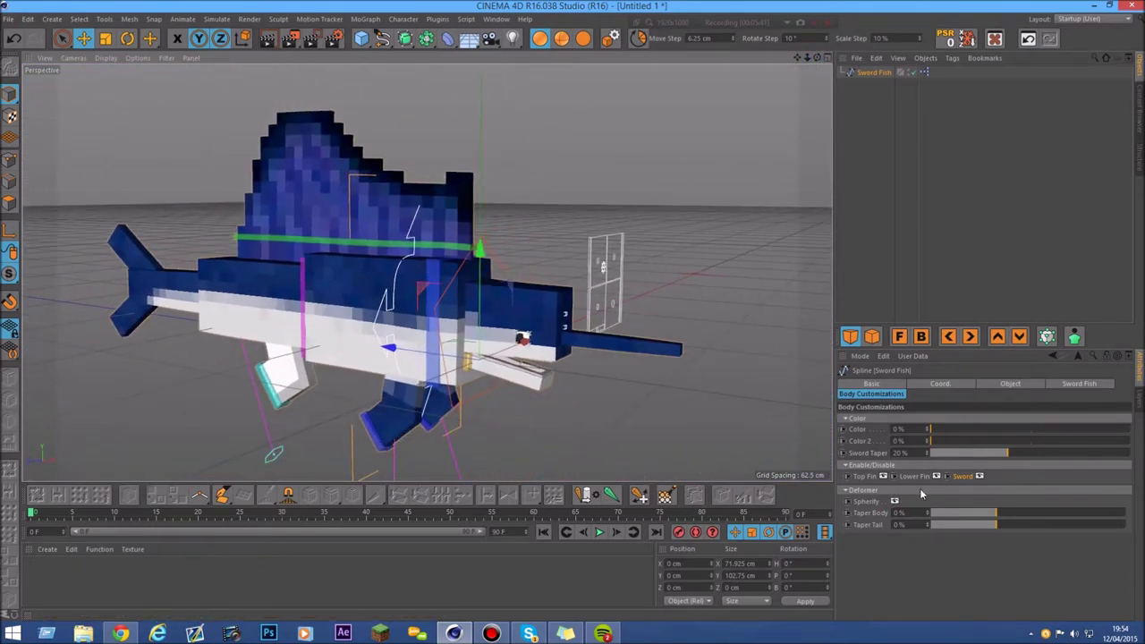
{"action": "left_click", "coordinate": [894, 502]}
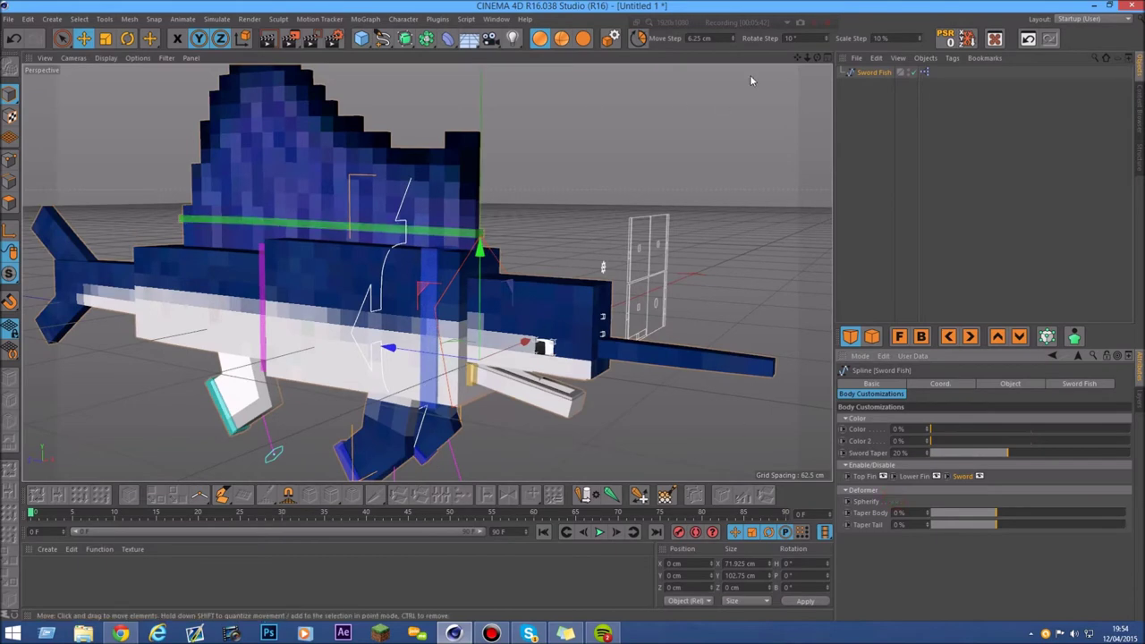
- Try a Taper Body of 20% on the swordfish, vary it and undo the body taper changes
{"action": "left_click_drag", "start_coordinate": [808, 59], "coordinate": [1001, 57]}
{"action": "left_click_drag", "start_coordinate": [996, 513], "coordinate": [1143, 514]}
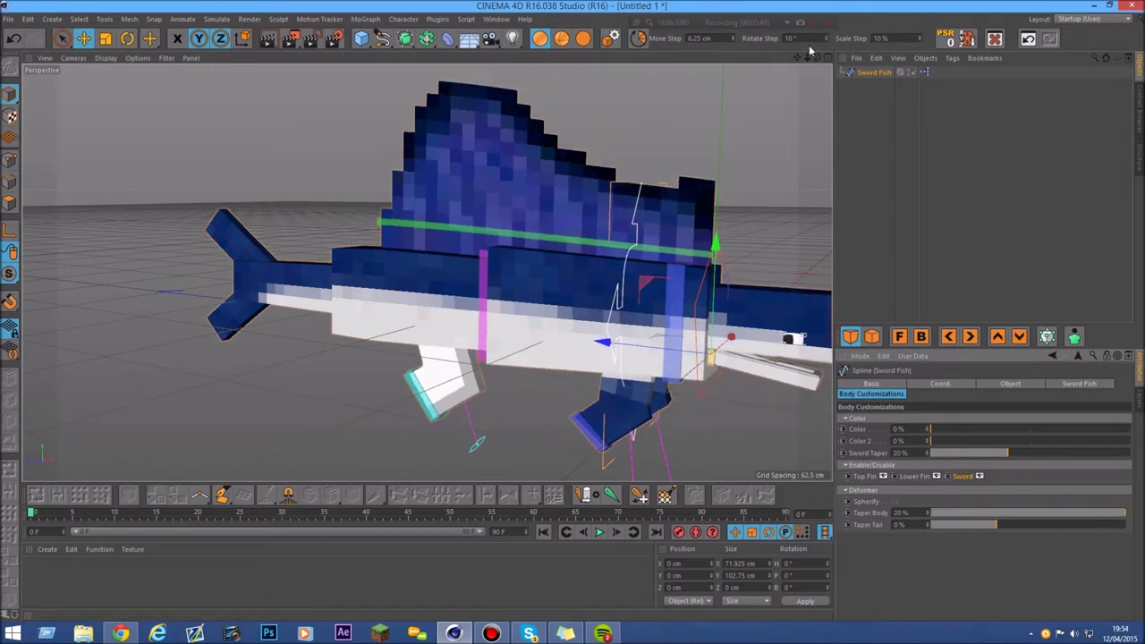
{"action": "left_click_drag", "start_coordinate": [807, 59], "coordinate": [745, 60]}
{"action": "scroll", "coordinate": [641, 297], "scroll_direction": "up", "scroll_amount": 1}
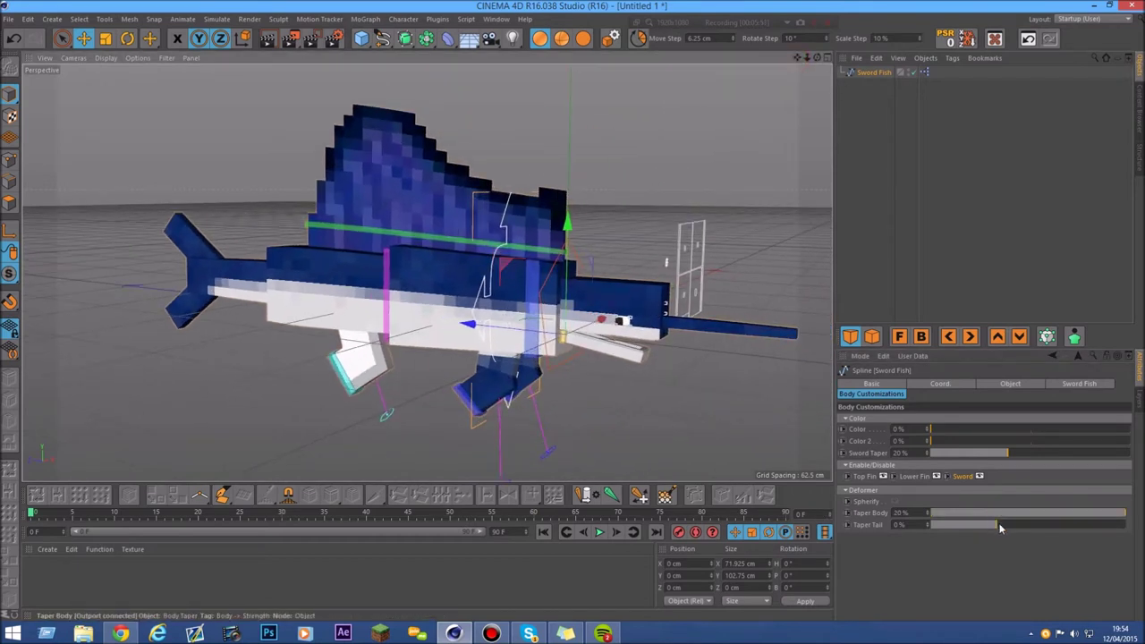
{"action": "left_click_drag", "start_coordinate": [1093, 516], "coordinate": [1029, 521]}
{"action": "left_click", "coordinate": [14, 38]}
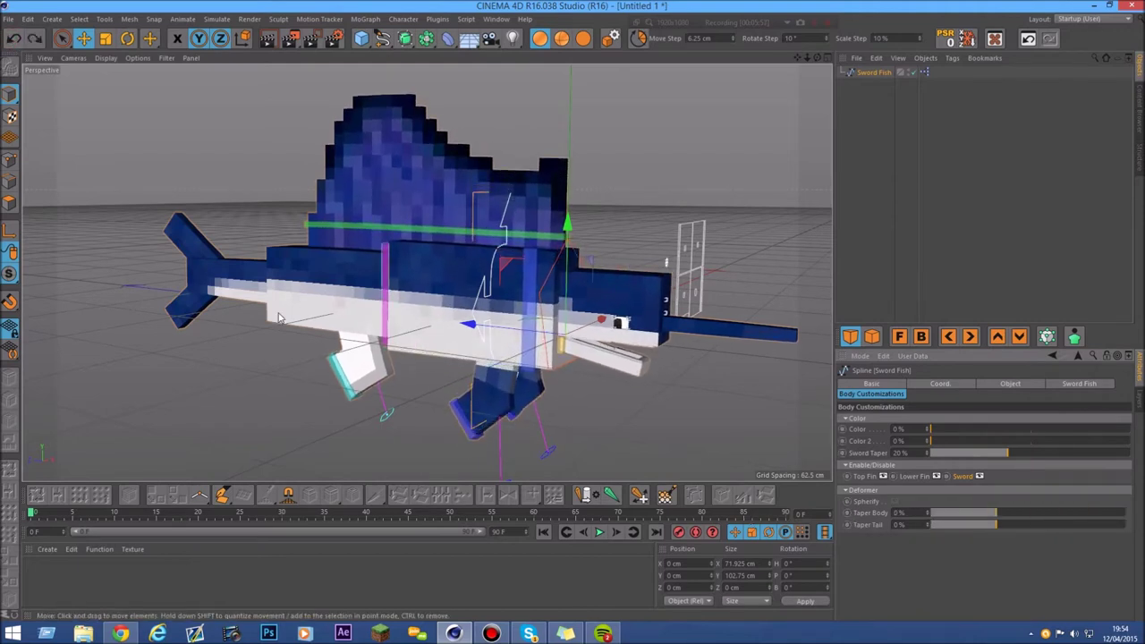
- Try a Taper Tail of 20%, inspect the tail, vary the taper and undo the tail taper changes
{"action": "scroll", "coordinate": [239, 258], "scroll_direction": "up", "scroll_amount": 1}
{"action": "scroll", "coordinate": [481, 258], "scroll_direction": "down", "scroll_amount": 5}
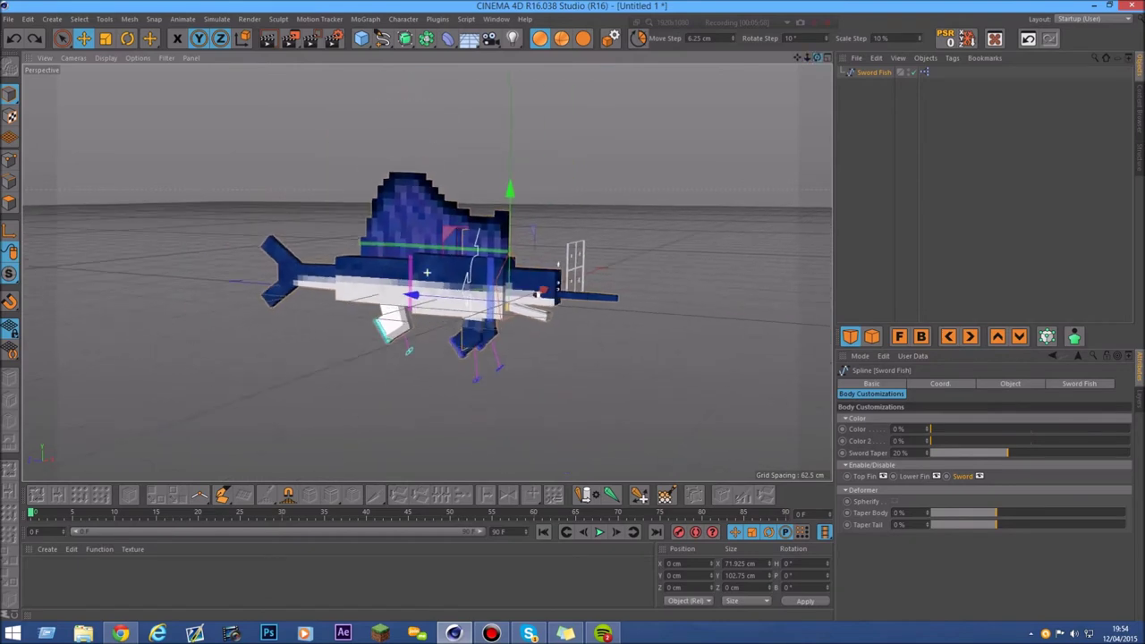
{"action": "scroll", "coordinate": [483, 258], "scroll_direction": "up", "scroll_amount": 4}
{"action": "left_click_drag", "start_coordinate": [996, 524], "coordinate": [1140, 525]}
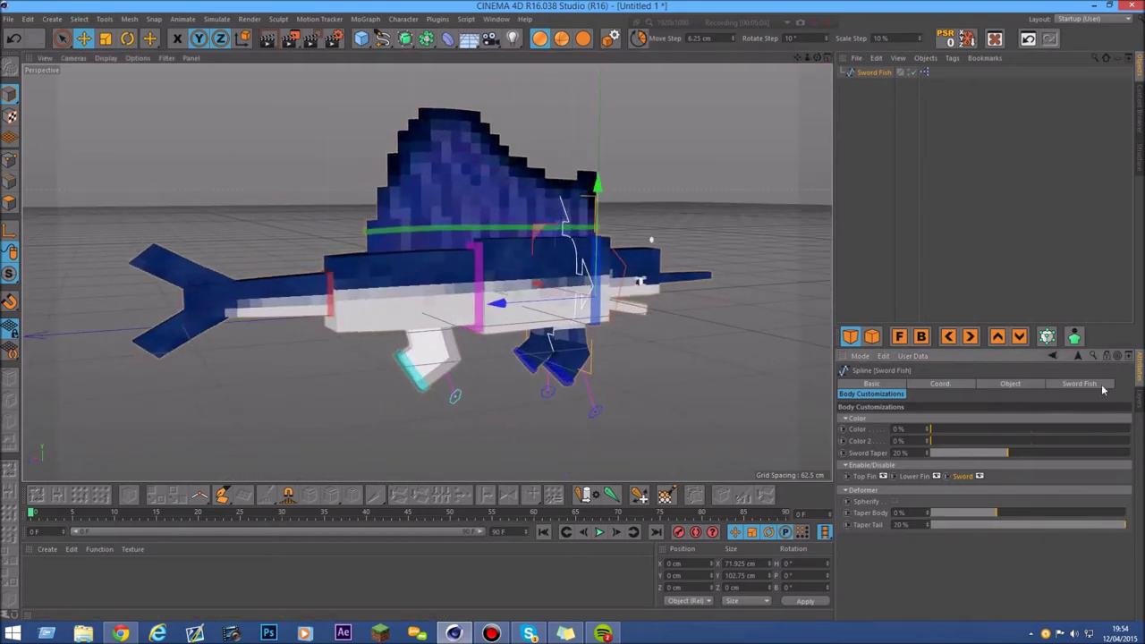
{"action": "mouse_move", "coordinate": [807, 60]}
{"action": "left_mouse_down"}
{"action": "mouse_move", "coordinate": [760, 60]}
{"action": "mouse_move", "coordinate": [786, 59]}
{"action": "left_mouse_up"}
{"action": "scroll", "coordinate": [353, 288], "scroll_direction": "up", "scroll_amount": 5}
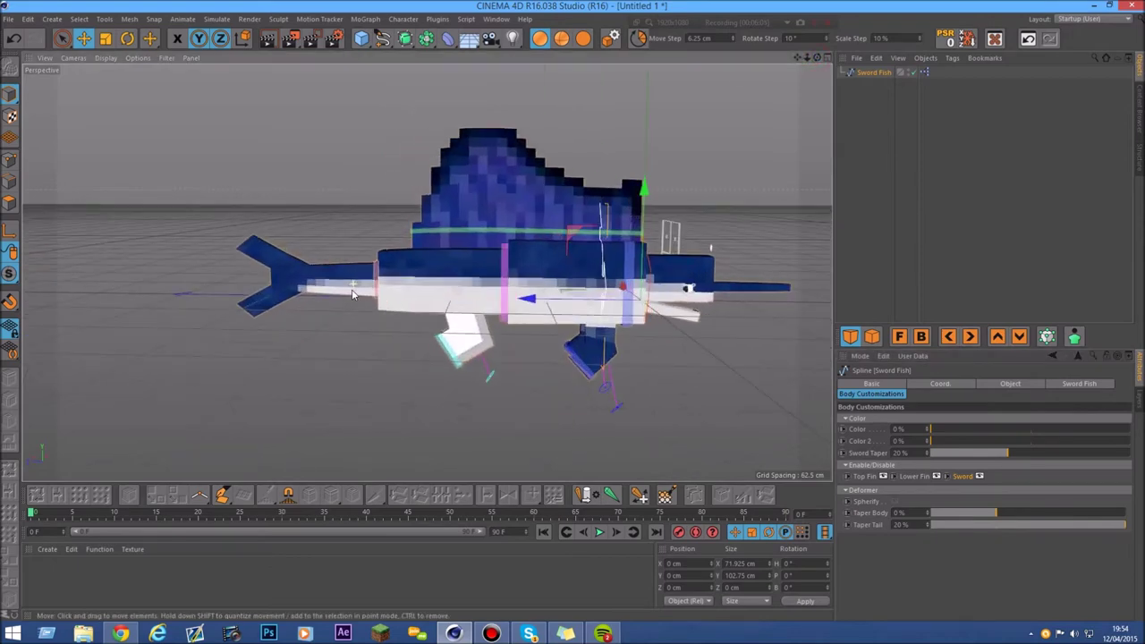
{"action": "left_click", "coordinate": [1053, 530]}
{"action": "left_click_drag", "start_coordinate": [1014, 530], "coordinate": [931, 530]}
{"action": "left_click", "coordinate": [12, 39]}
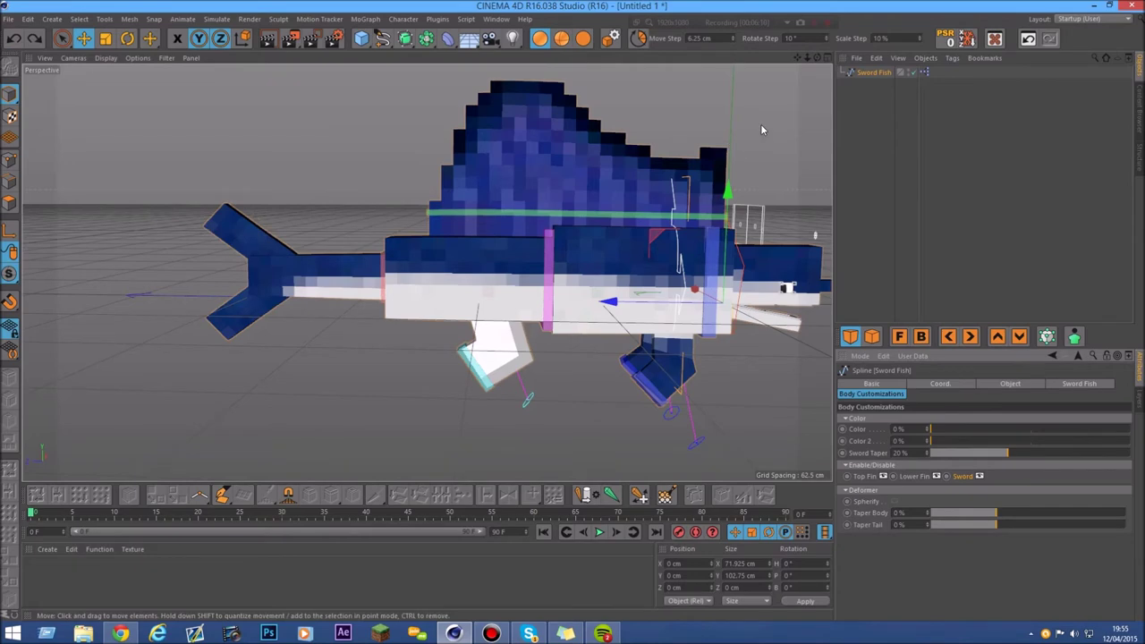
- Deselect the swordfish and select the star-shaped Control Panel null above its head
{"action": "left_click_drag", "start_coordinate": [808, 59], "coordinate": [765, 60]}
{"action": "left_click", "coordinate": [554, 224]}
{"action": "scroll", "coordinate": [522, 282], "scroll_direction": "up", "scroll_amount": 4}
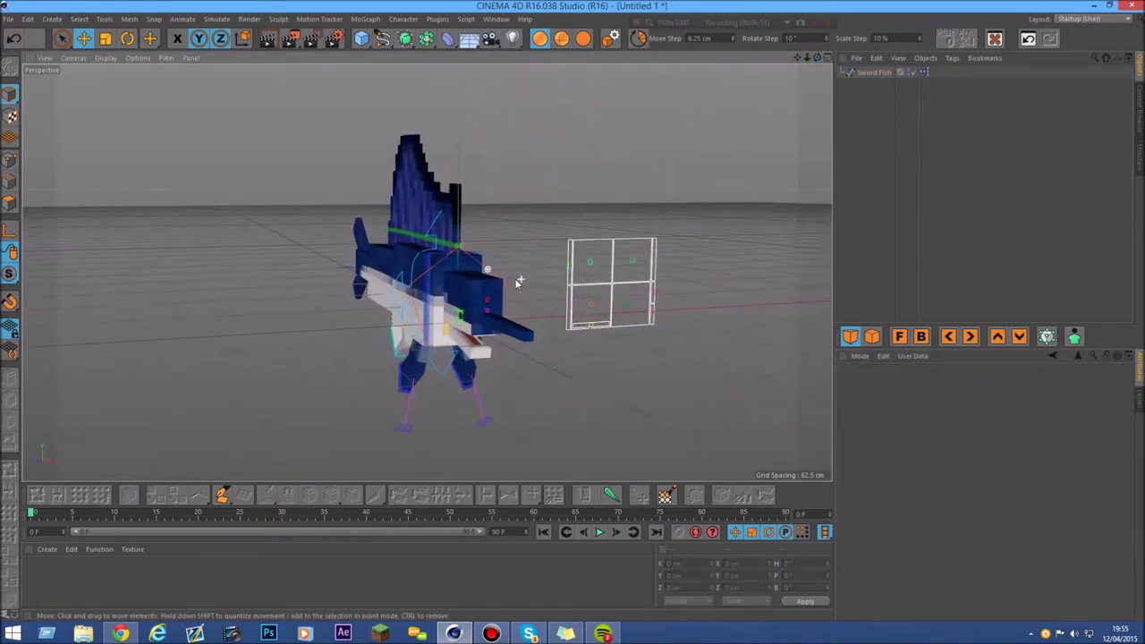
{"action": "scroll", "coordinate": [520, 282], "scroll_direction": "up", "scroll_amount": 5}
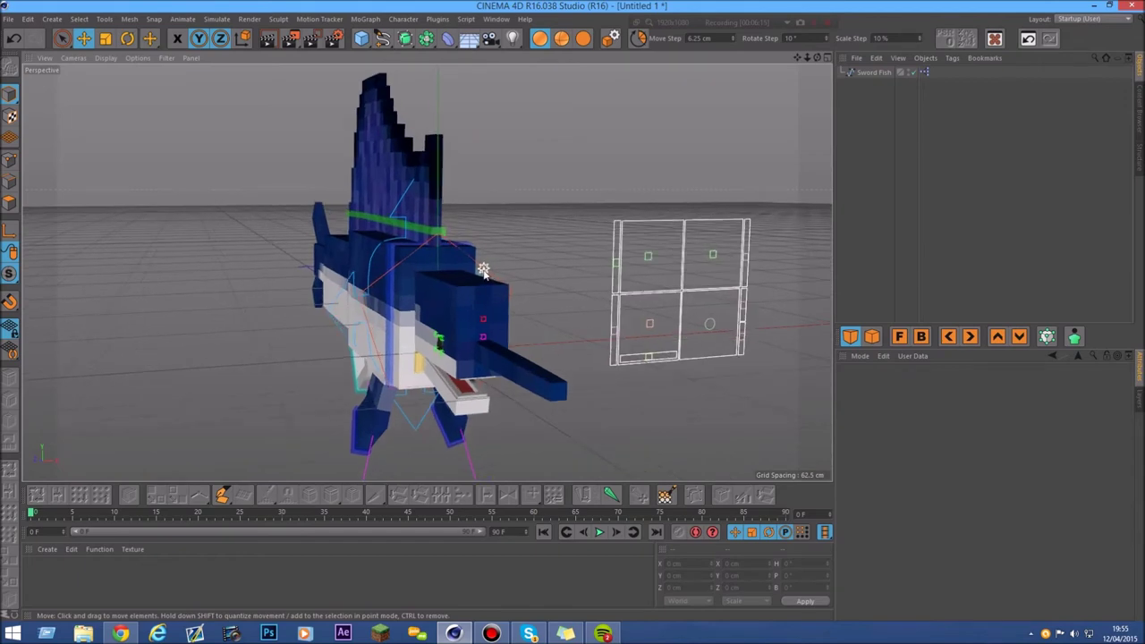
{"action": "scroll", "coordinate": [484, 272], "scroll_direction": "up", "scroll_amount": 3}
{"action": "left_click_drag", "start_coordinate": [808, 59], "coordinate": [856, 65]}
{"action": "scroll", "coordinate": [507, 286], "scroll_direction": "up", "scroll_amount": 3}
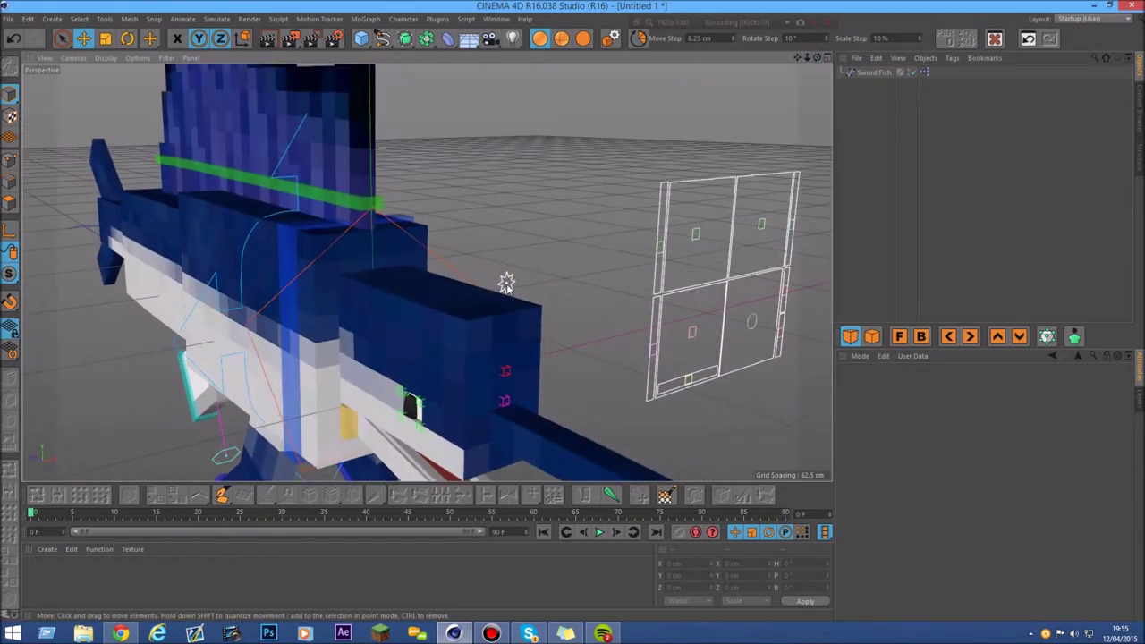
{"action": "left_click", "coordinate": [507, 283]}
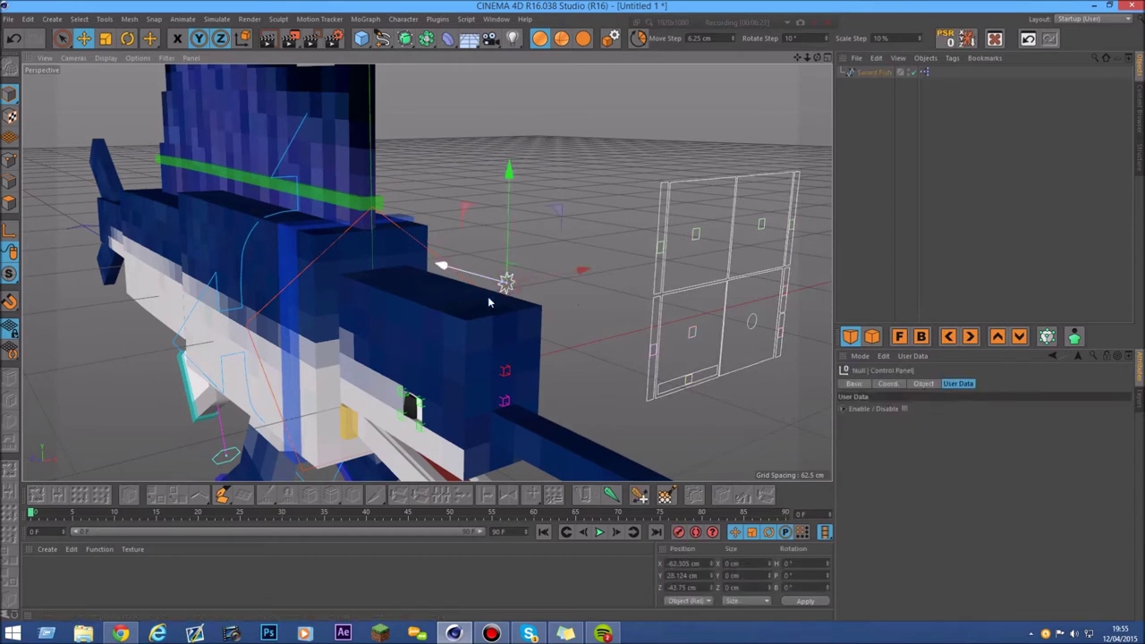
- Toggle the Control Panel's Enable / Disable option repeatedly to hide and show the control board
{"action": "left_click", "coordinate": [905, 409]}
{"action": "left_click", "coordinate": [905, 409]}
{"action": "left_click", "coordinate": [905, 408]}
{"action": "left_click", "coordinate": [905, 409]}
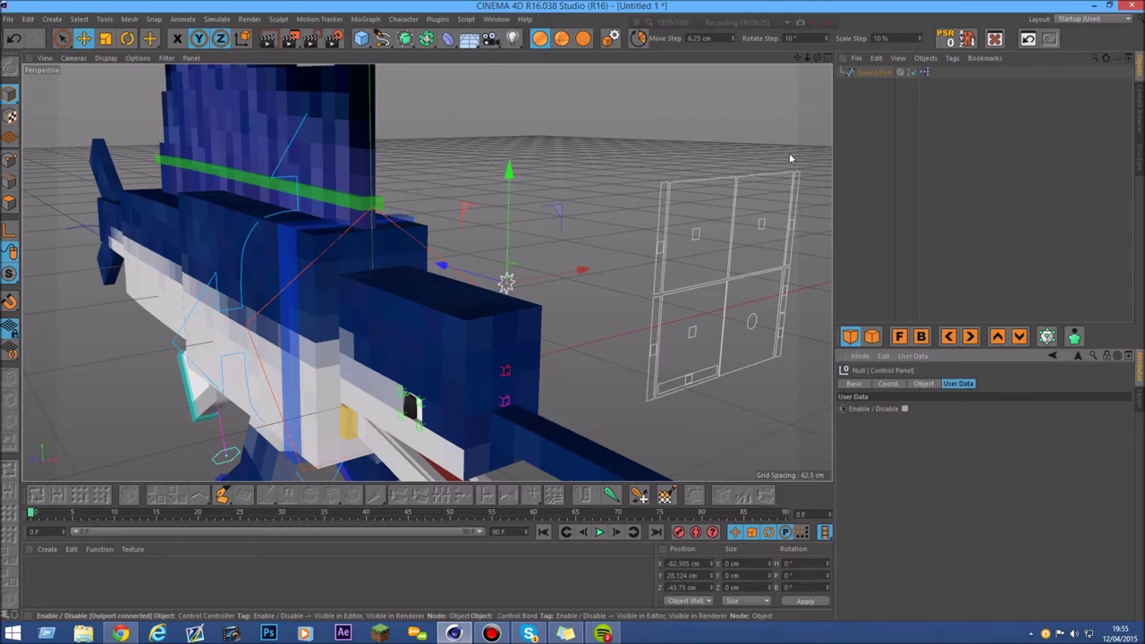
- Select the Head Controller on the control board and move it to about X 10.9 cm, Y 6.1 cm
{"action": "left_click_drag", "start_coordinate": [808, 59], "coordinate": [710, 63]}
{"action": "left_click", "coordinate": [756, 215]}
{"action": "scroll", "coordinate": [555, 270], "scroll_direction": "up", "scroll_amount": 4}
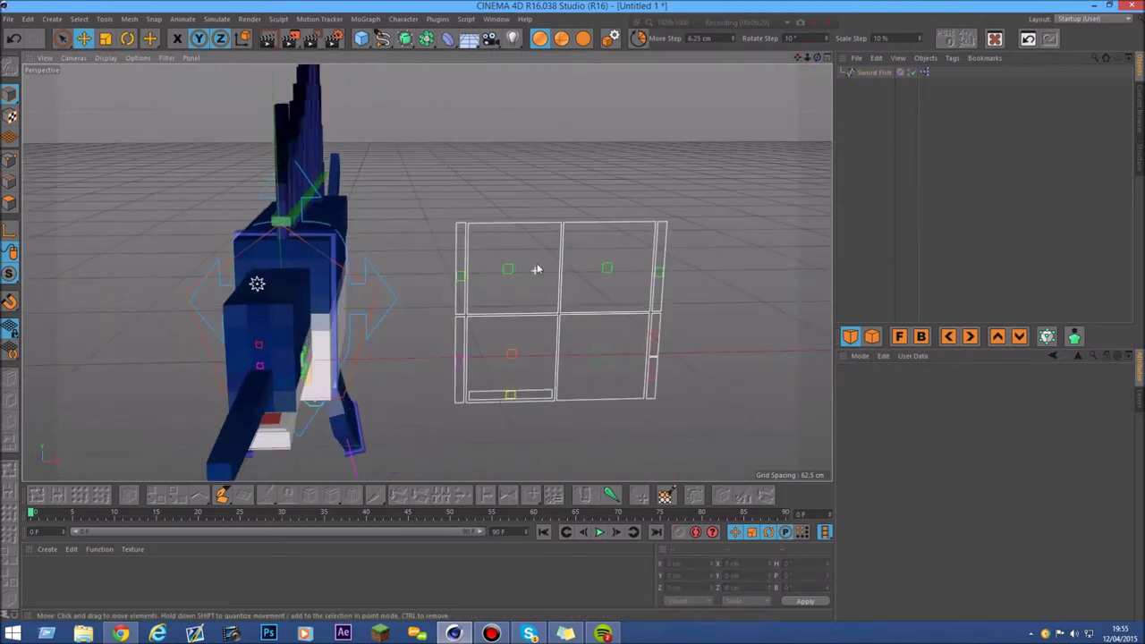
{"action": "left_click_drag", "start_coordinate": [808, 58], "coordinate": [778, 43]}
{"action": "scroll", "coordinate": [510, 344], "scroll_direction": "up", "scroll_amount": 5}
{"action": "left_click", "coordinate": [455, 324]}
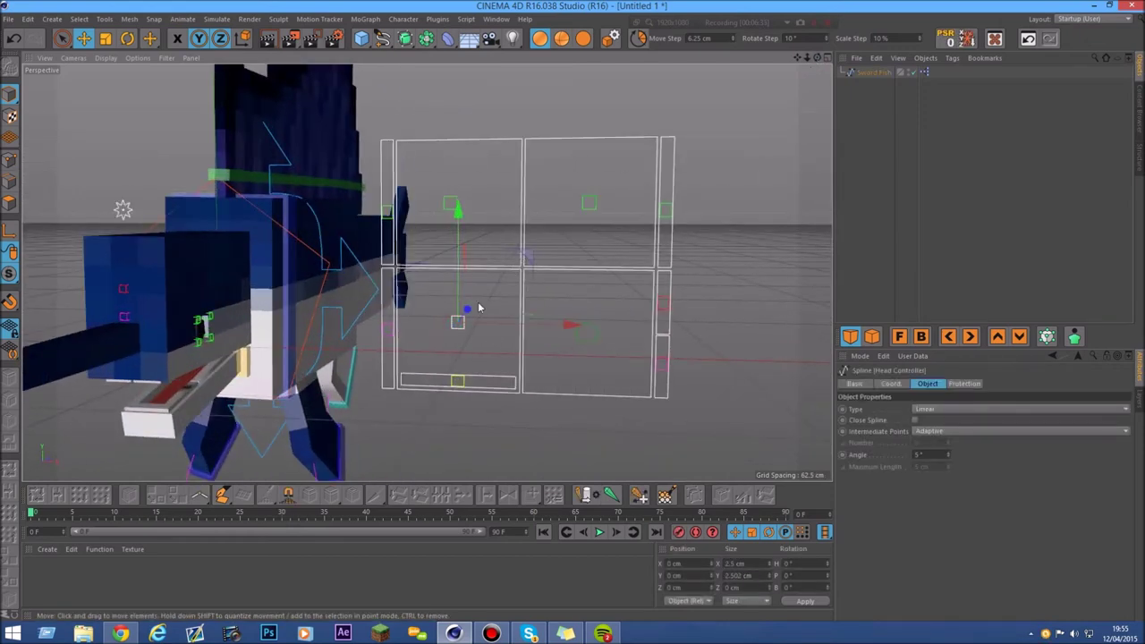
{"action": "left_click_drag", "start_coordinate": [530, 256], "coordinate": [677, 130]}
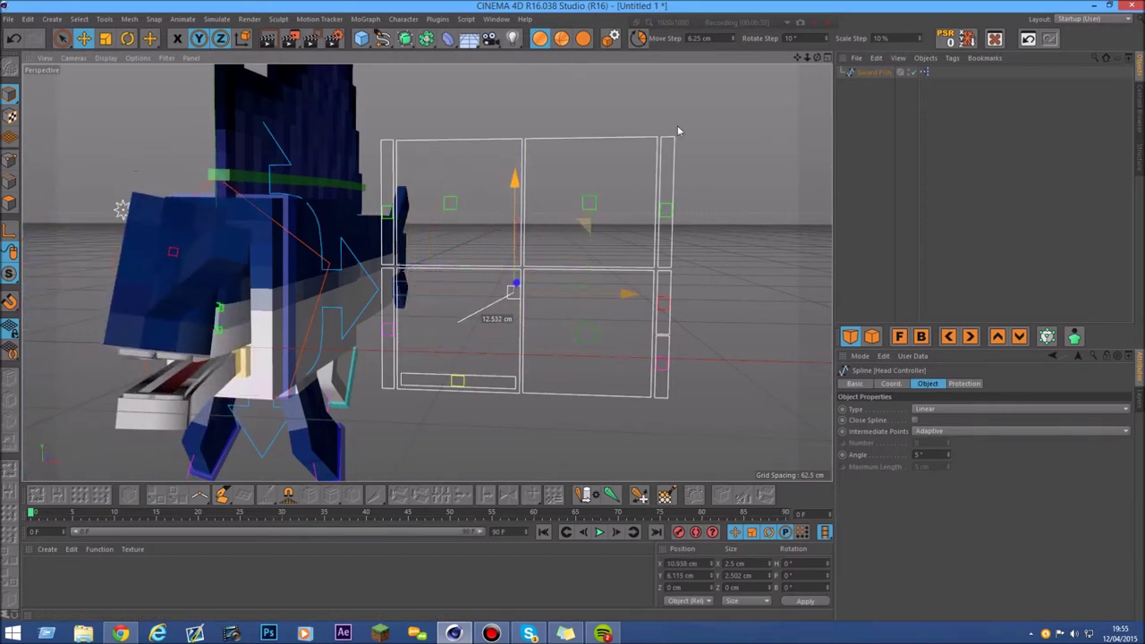
- Move the Head Controller to about X 1.3 cm, Y 3.6 cm in a wider view and undo the head movements
{"action": "left_click_drag", "start_coordinate": [808, 57], "coordinate": [751, 59]}
{"action": "left_click_drag", "start_coordinate": [818, 57], "coordinate": [841, 79]}
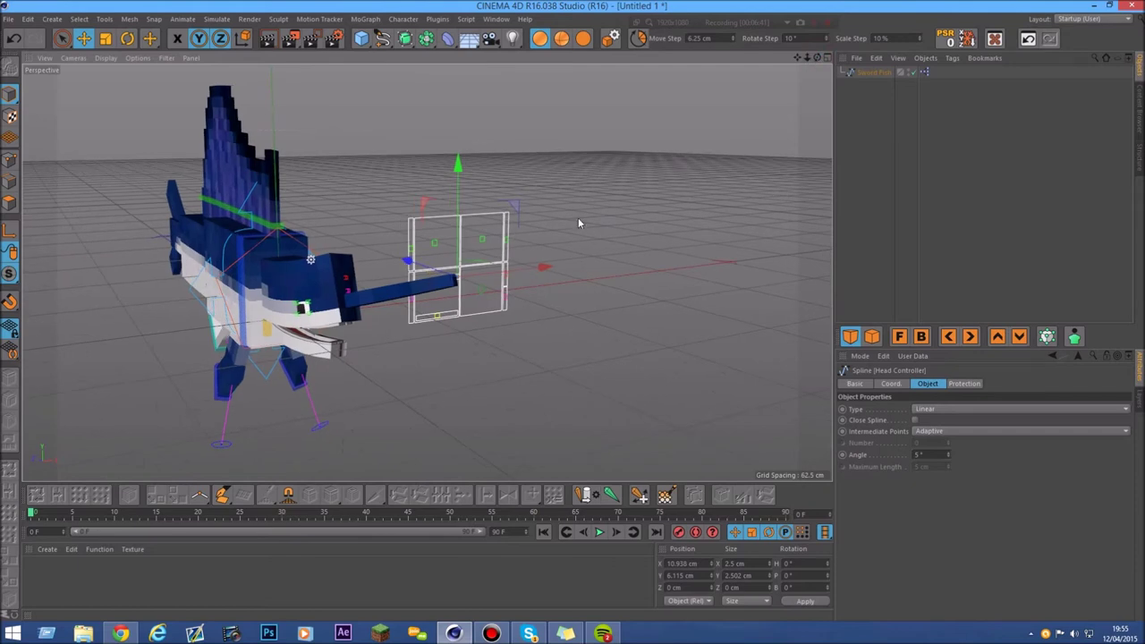
{"action": "left_click_drag", "start_coordinate": [521, 204], "coordinate": [560, 166]}
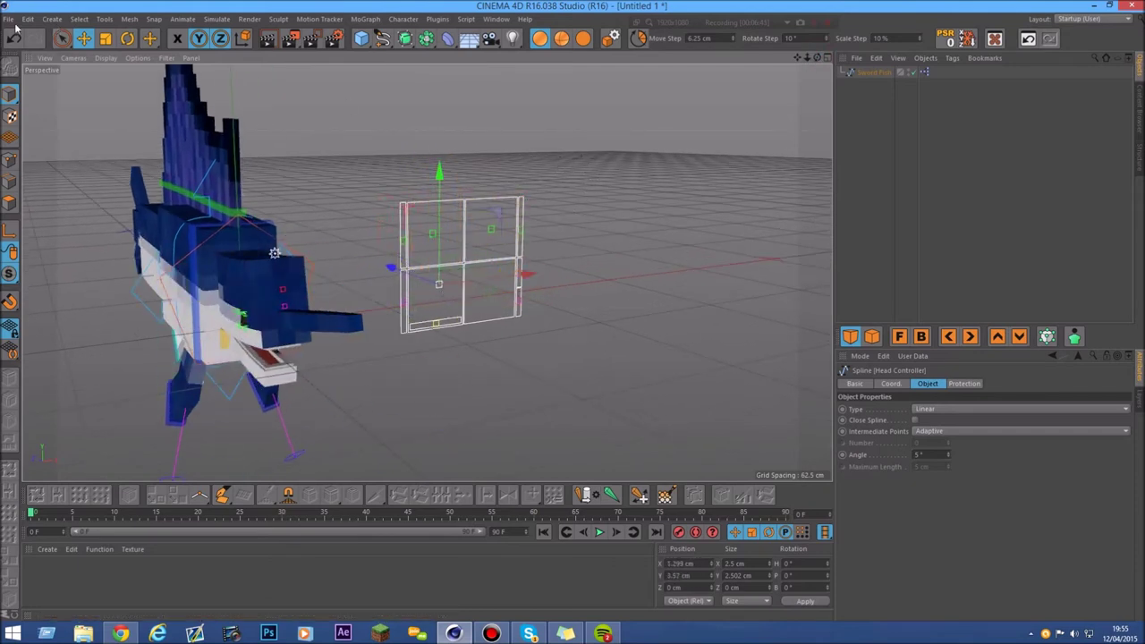
{"action": "left_click", "coordinate": [16, 41]}
{"action": "left_click", "coordinate": [16, 42]}
- Try the Mouth Left/Right controller by sliding it both ways along its track and return it to 0 cm
{"action": "scroll", "coordinate": [421, 305], "scroll_direction": "up", "scroll_amount": 5}
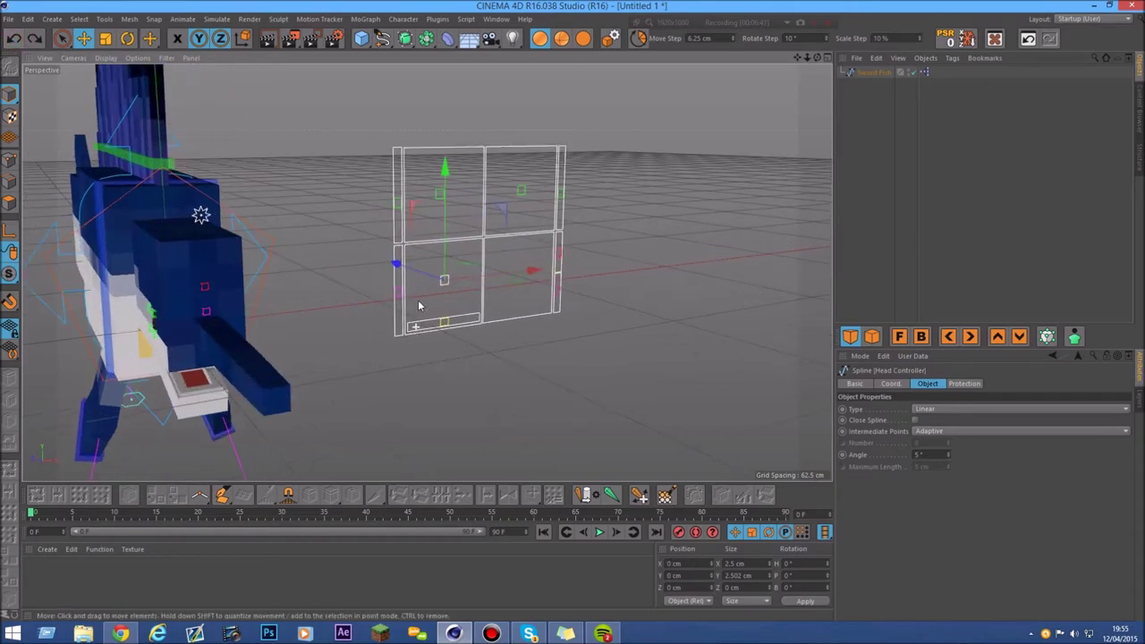
{"action": "left_click_drag", "start_coordinate": [816, 58], "coordinate": [427, 272]}
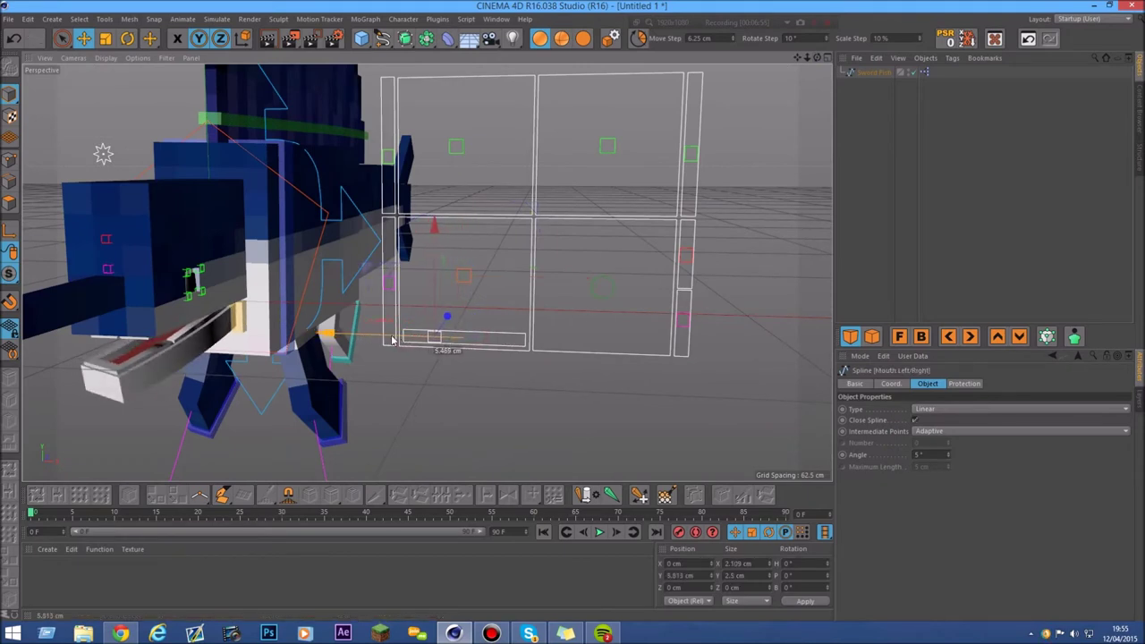
{"action": "left_click_drag", "start_coordinate": [291, 342], "coordinate": [542, 341]}
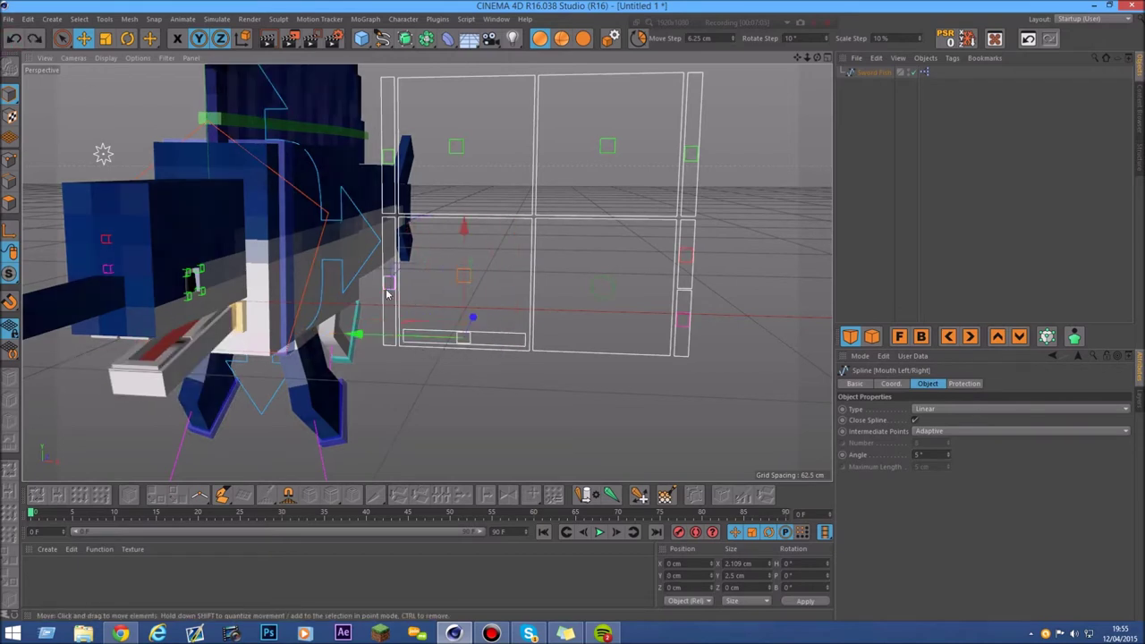
- Try the Mouth Open/Close Controller by sliding it up and down its track and undo the movement
{"action": "left_click_drag", "start_coordinate": [388, 268], "coordinate": [390, 191]}
{"action": "mouse_move", "coordinate": [393, 273]}
{"action": "left_mouse_down"}
{"action": "mouse_move", "coordinate": [392, 235]}
{"action": "mouse_move", "coordinate": [391, 313]}
{"action": "mouse_move", "coordinate": [394, 214]}
{"action": "mouse_move", "coordinate": [388, 290]}
{"action": "left_mouse_up"}
{"action": "left_click", "coordinate": [9, 36]}
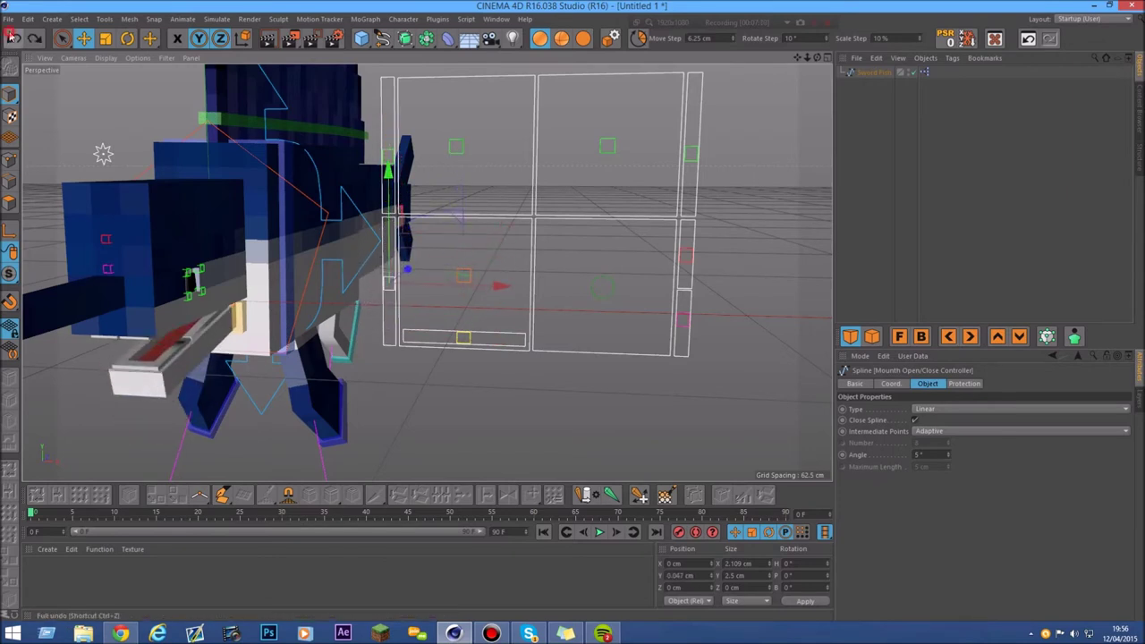
- Try the circular Eye controller by moving it to about X 8.9 cm, Y 3.9 cm and undo the move
{"action": "left_click", "coordinate": [590, 281]}
{"action": "scroll", "coordinate": [607, 305], "scroll_direction": "up", "scroll_amount": 2}
{"action": "mouse_move", "coordinate": [807, 59]}
{"action": "left_mouse_down"}
{"action": "mouse_move", "coordinate": [796, 60]}
{"action": "mouse_move", "coordinate": [823, 61]}
{"action": "left_mouse_up"}
{"action": "scroll", "coordinate": [480, 275], "scroll_direction": "up", "scroll_amount": 3}
{"action": "left_click_drag", "start_coordinate": [601, 218], "coordinate": [562, 183]}
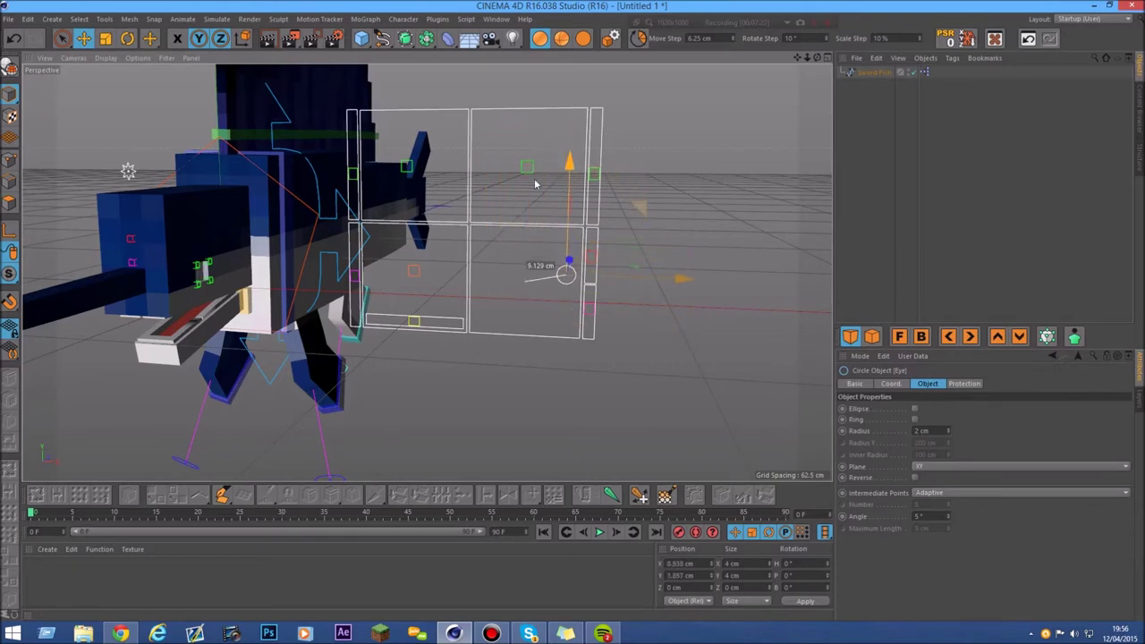
{"action": "left_click", "coordinate": [14, 39]}
- Move the Left Pupil controller to about X 6.8 cm and the Right Pupil controller to about X -1.6 cm on the control board
{"action": "scroll", "coordinate": [534, 179], "scroll_direction": "up", "scroll_amount": 4}
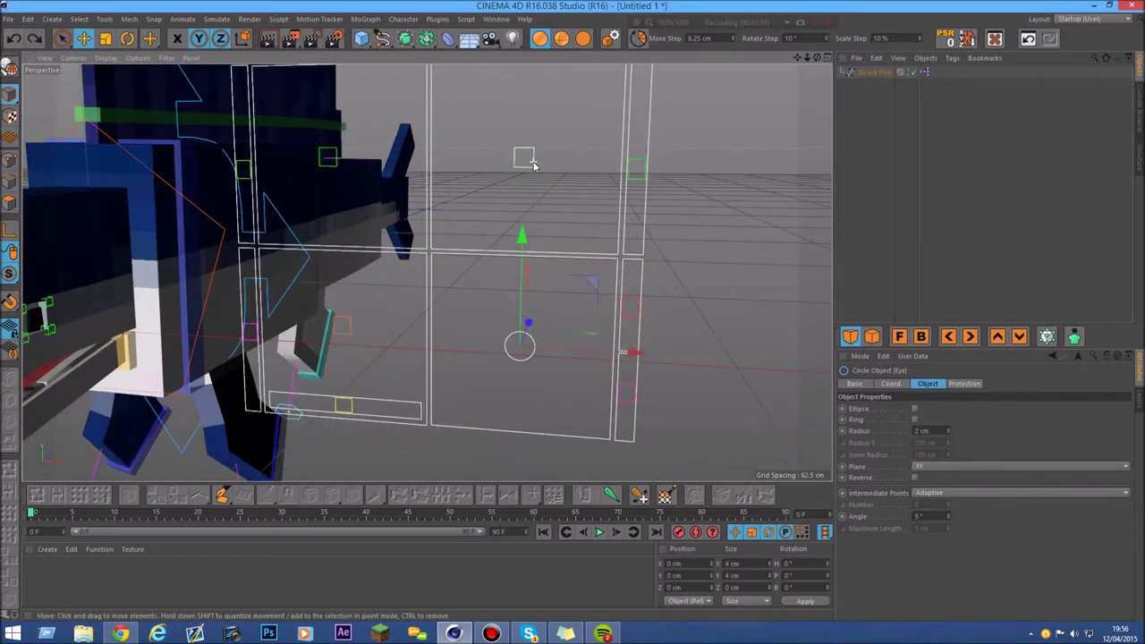
{"action": "mouse_move", "coordinate": [808, 59]}
{"action": "left_mouse_down"}
{"action": "mouse_move", "coordinate": [787, 60]}
{"action": "mouse_move", "coordinate": [805, 60]}
{"action": "left_mouse_up"}
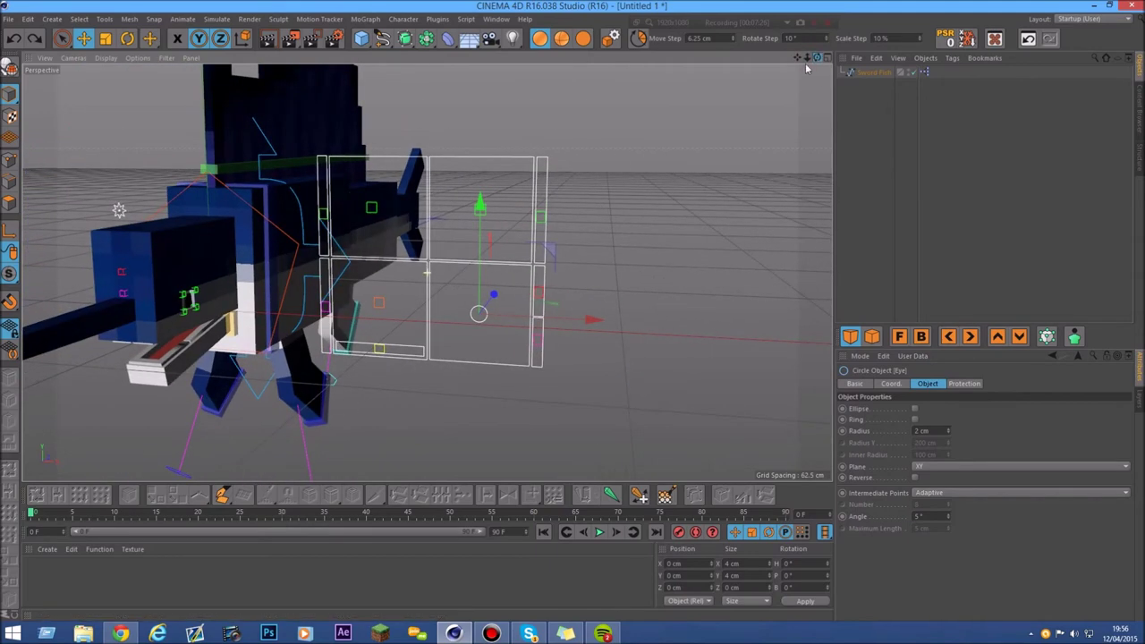
{"action": "scroll", "coordinate": [447, 209], "scroll_direction": "up", "scroll_amount": 3}
{"action": "left_click", "coordinate": [477, 216]}
{"action": "left_click", "coordinate": [492, 211]}
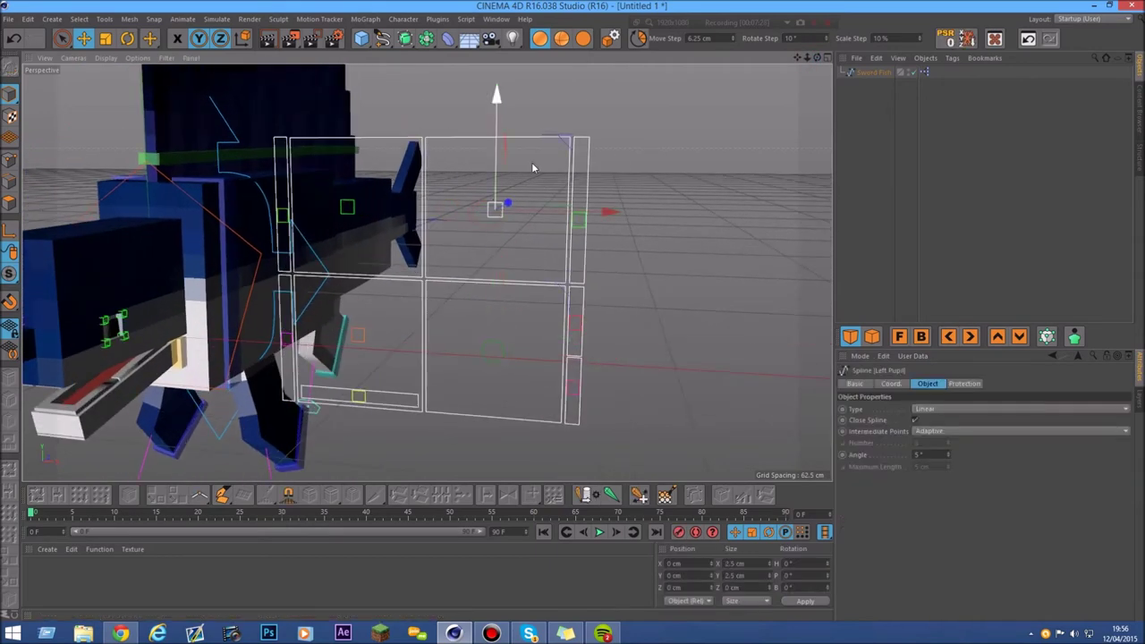
{"action": "left_click_drag", "start_coordinate": [569, 140], "coordinate": [610, 166]}
{"action": "left_click_drag", "start_coordinate": [817, 57], "coordinate": [462, 194]}
{"action": "scroll", "coordinate": [345, 194], "scroll_direction": "down", "scroll_amount": 4}
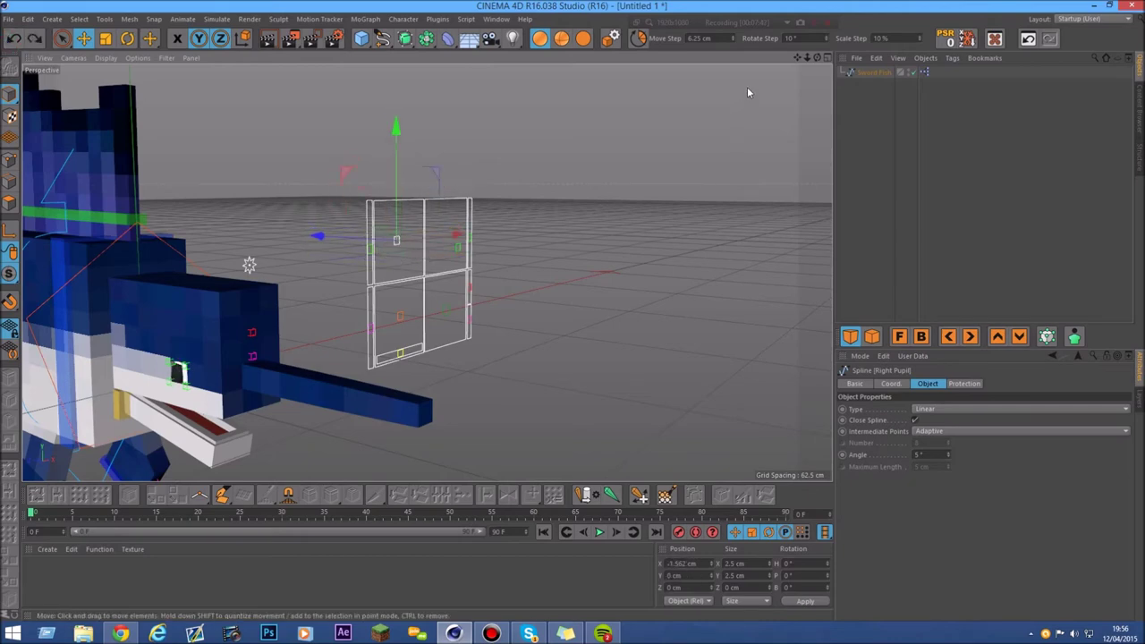
{"action": "left_click_drag", "start_coordinate": [818, 59], "coordinate": [726, 59]}
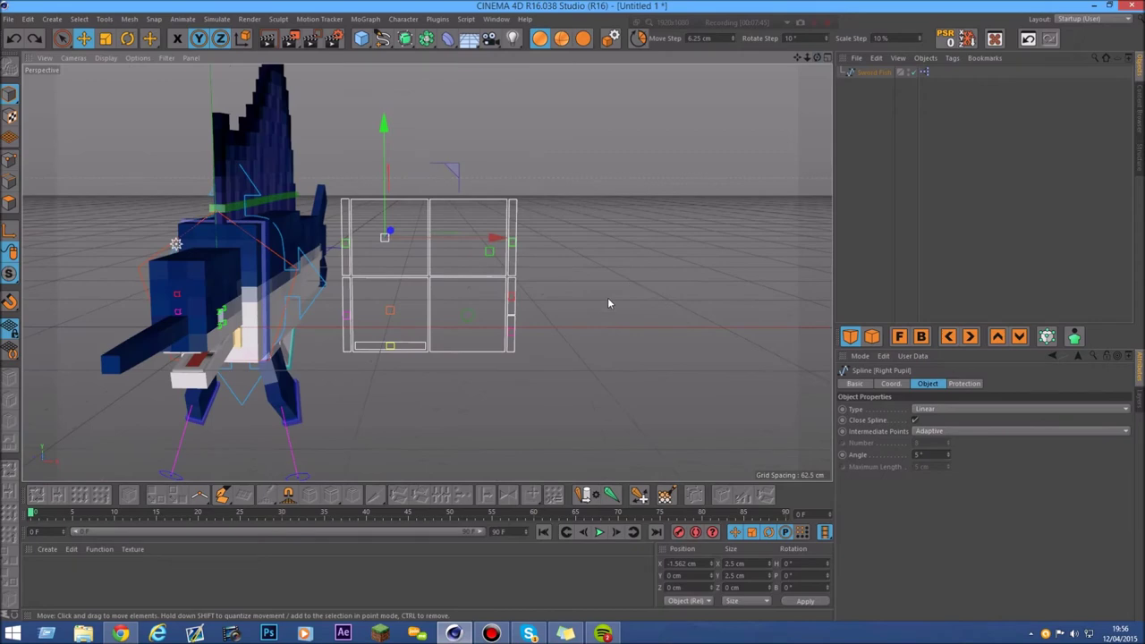
- Slide the left eye's lower eyelid controller along its track on the board and leave it at about Y -3.3 cm
{"action": "left_click", "coordinate": [606, 297]}
{"action": "scroll", "coordinate": [438, 328], "scroll_direction": "up", "scroll_amount": 3}
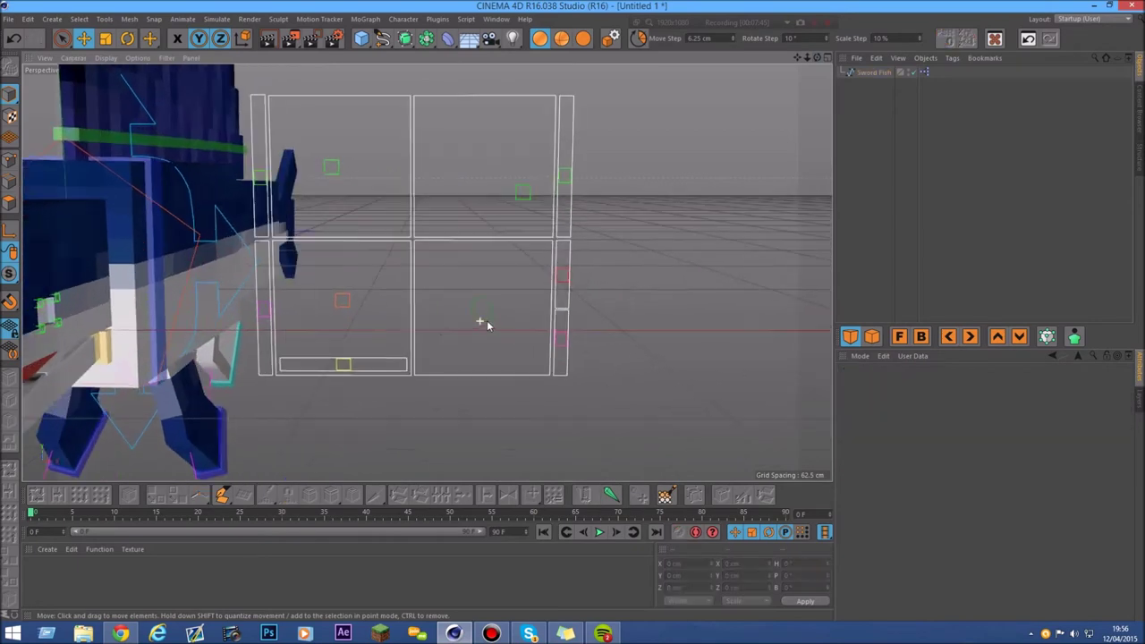
{"action": "left_click", "coordinate": [560, 348]}
{"action": "scroll", "coordinate": [429, 276], "scroll_direction": "down", "scroll_amount": 3}
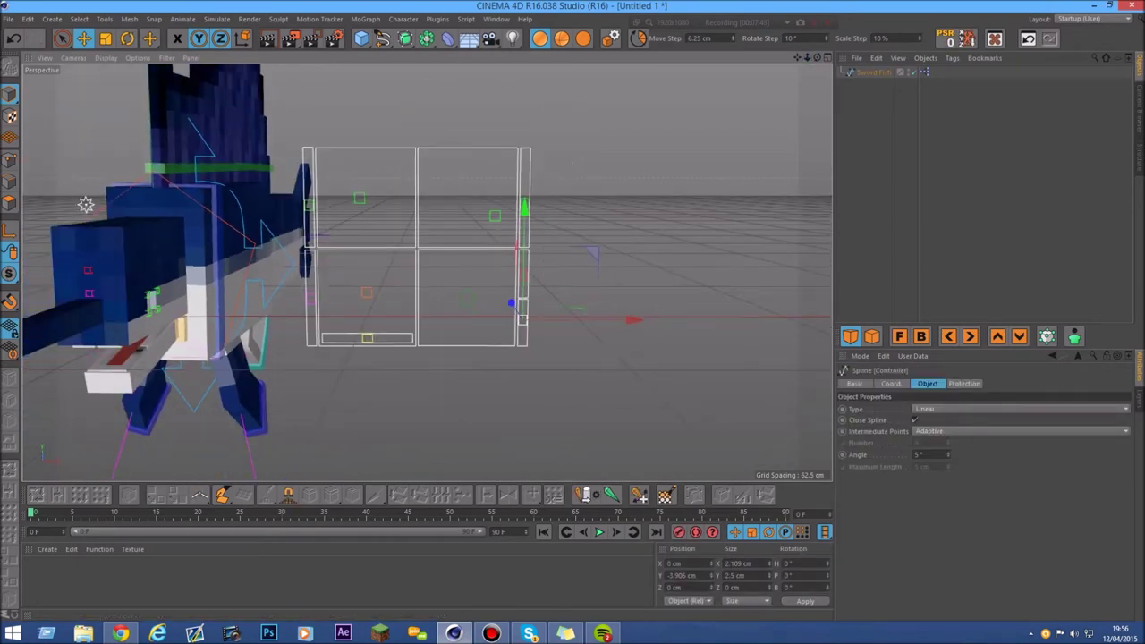
{"action": "left_click_drag", "start_coordinate": [428, 274], "coordinate": [327, 234], "text": "alt"}
{"action": "scroll", "coordinate": [325, 228], "scroll_direction": "up", "scroll_amount": 5}
{"action": "scroll", "coordinate": [587, 265], "scroll_direction": "down", "scroll_amount": 2}
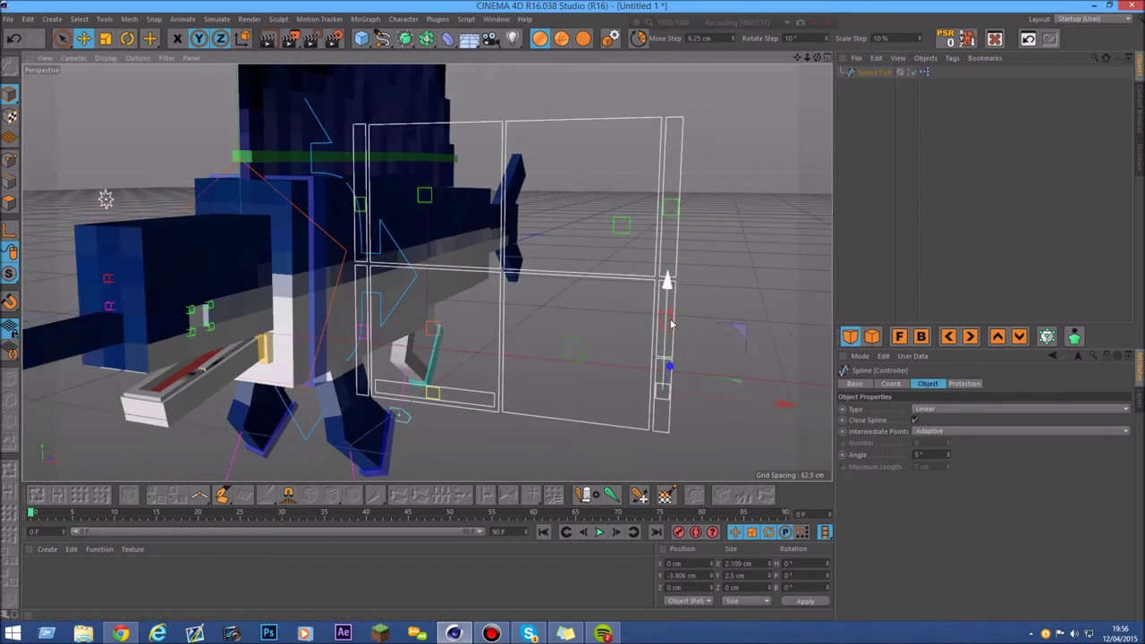
{"action": "left_click_drag", "start_coordinate": [662, 336], "coordinate": [662, 287]}
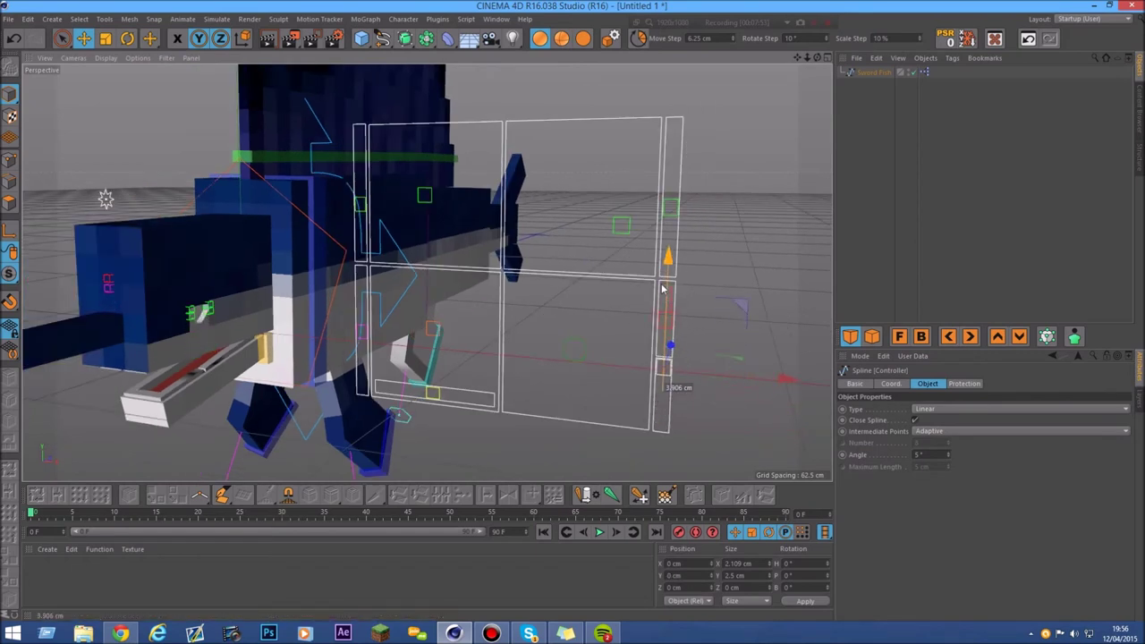
{"action": "left_click_drag", "start_coordinate": [663, 351], "coordinate": [659, 322]}
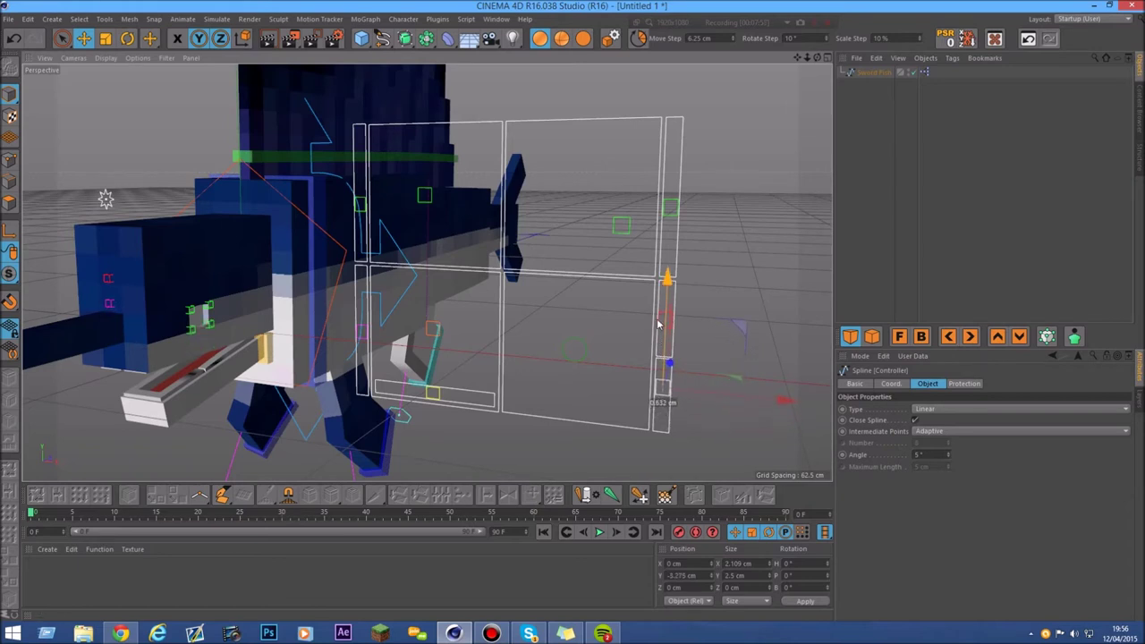
- Move the Left Pupil controller to about X -0.1 cm, Y 1 cm within its square
{"action": "left_click", "coordinate": [622, 229]}
{"action": "left_click_drag", "start_coordinate": [629, 202], "coordinate": [629, 166]}
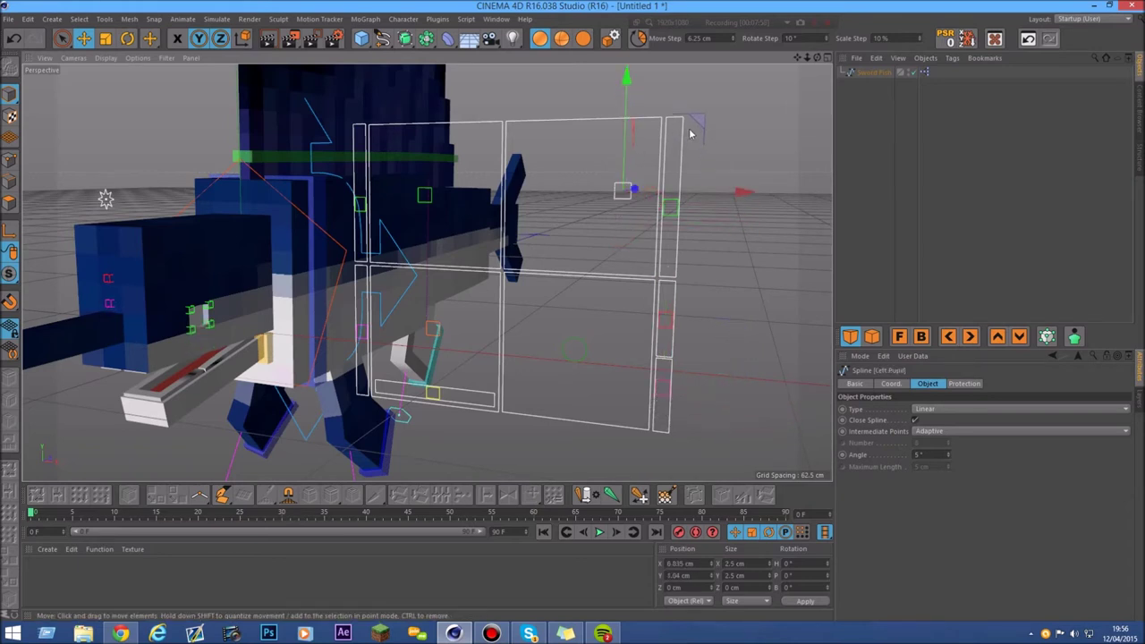
{"action": "left_click_drag", "start_coordinate": [729, 195], "coordinate": [677, 196]}
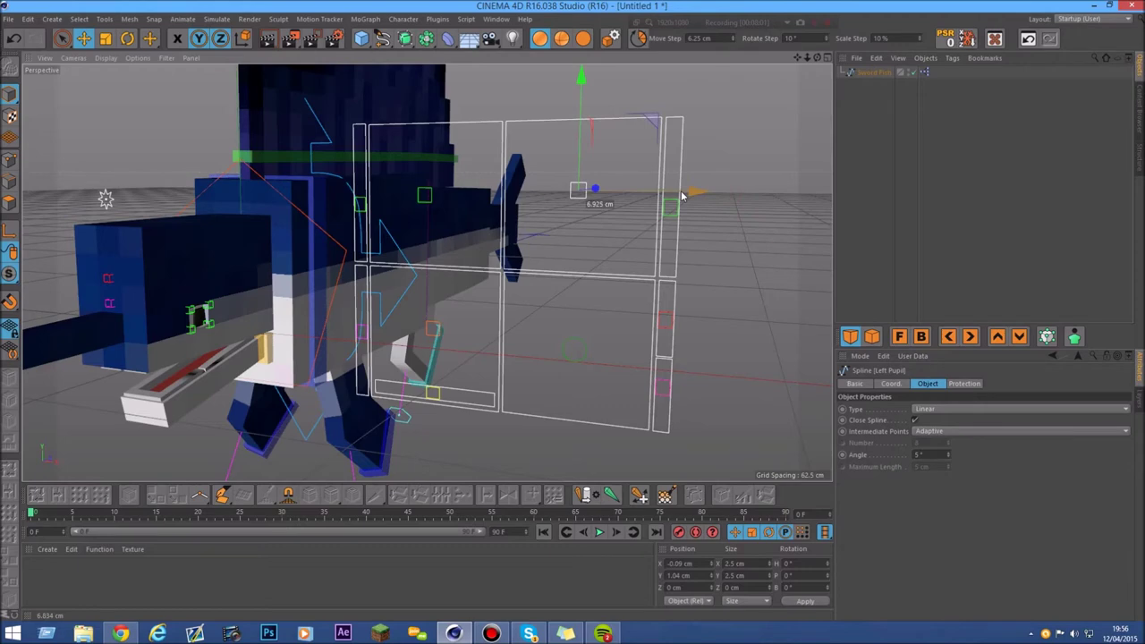
- Slide the left eye's lower eyelid controller to about Y -3.6 cm, and try a further slide before undoing it
{"action": "left_click", "coordinate": [662, 400]}
{"action": "mouse_move", "coordinate": [666, 348]}
{"action": "left_mouse_down"}
{"action": "mouse_move", "coordinate": [664, 382]}
{"action": "mouse_move", "coordinate": [666, 367]}
{"action": "left_mouse_up"}
{"action": "left_click_drag", "start_coordinate": [806, 57], "coordinate": [952, 59]}
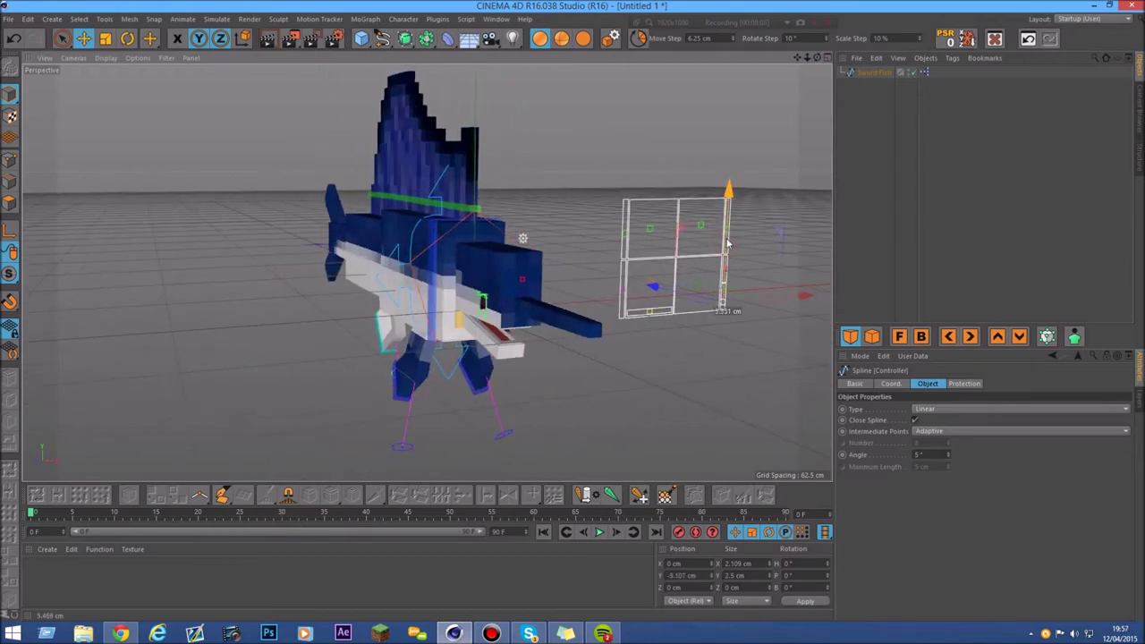
{"action": "left_click", "coordinate": [13, 39]}
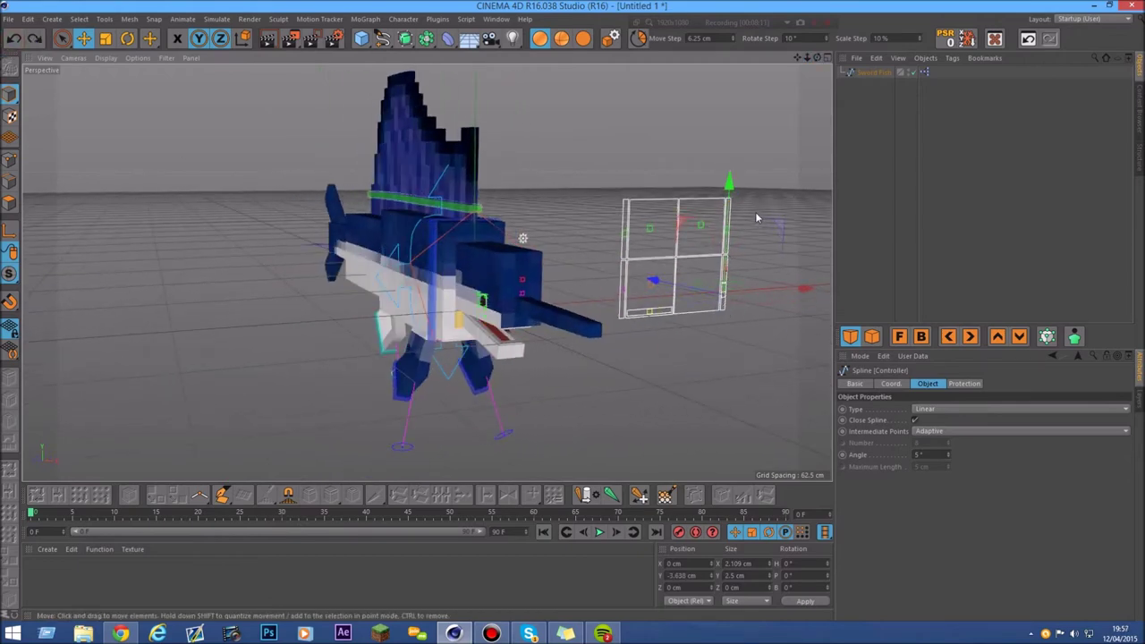
- Slide the green controller in the track beside the left pupil square to about Y 1.7 cm and undo the extra movement
{"action": "scroll", "coordinate": [763, 213], "scroll_direction": "up", "scroll_amount": 5}
{"action": "left_click_drag", "start_coordinate": [815, 60], "coordinate": [690, 61]}
{"action": "scroll", "coordinate": [207, 230], "scroll_direction": "up", "scroll_amount": 2}
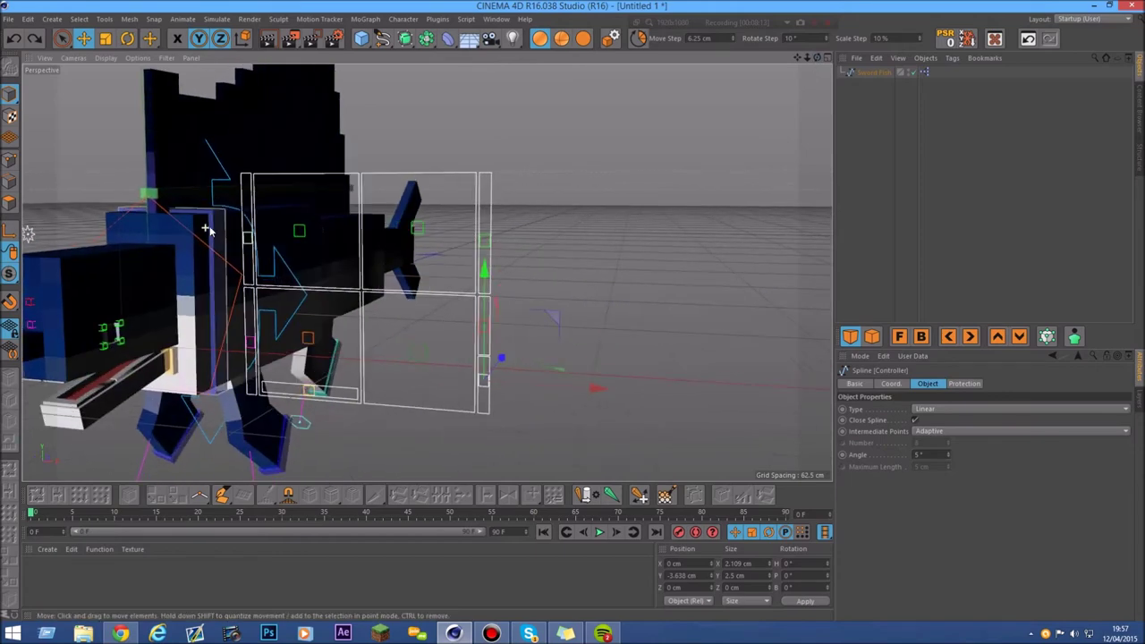
{"action": "left_click_drag", "start_coordinate": [798, 59], "coordinate": [720, 61]}
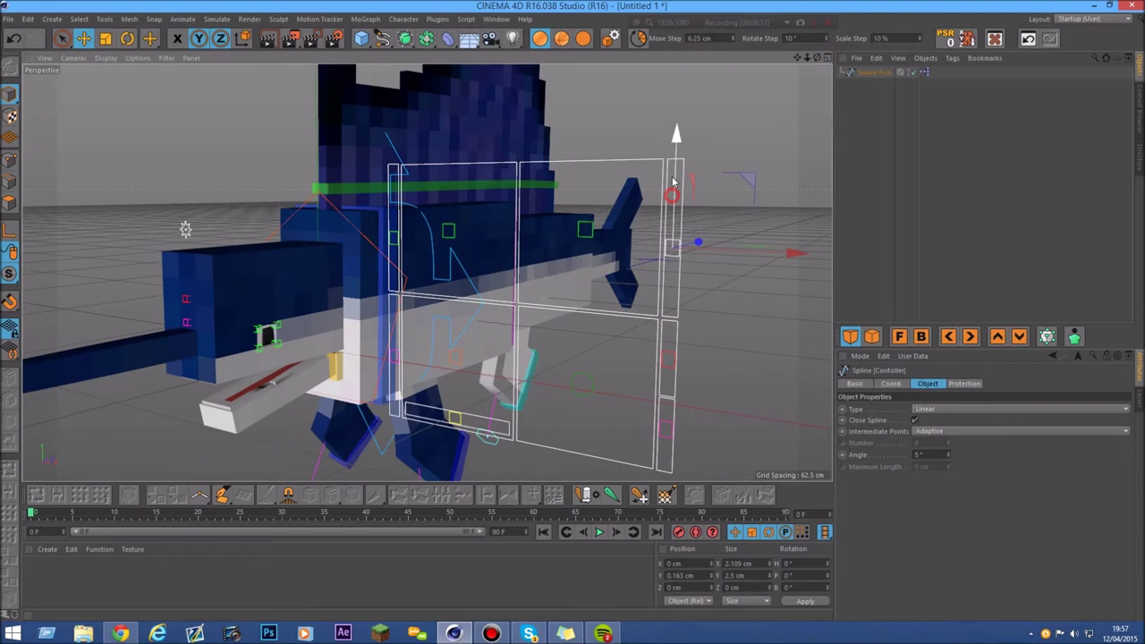
{"action": "left_click_drag", "start_coordinate": [675, 190], "coordinate": [675, 186]}
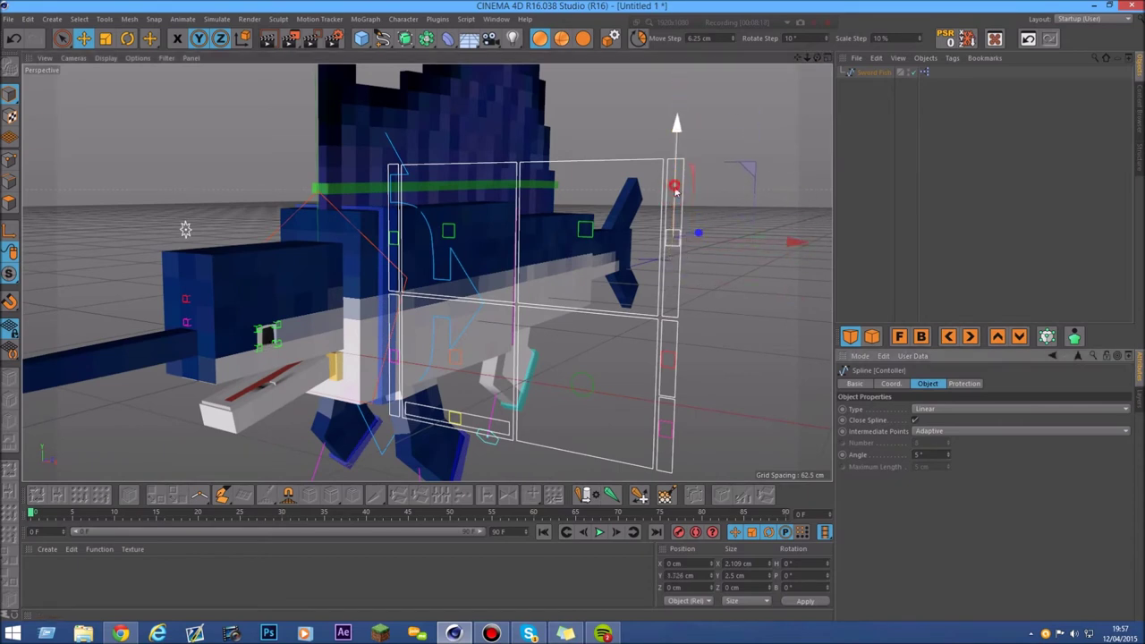
{"action": "left_click_drag", "start_coordinate": [675, 226], "coordinate": [675, 238]}
{"action": "left_click", "coordinate": [14, 38]}
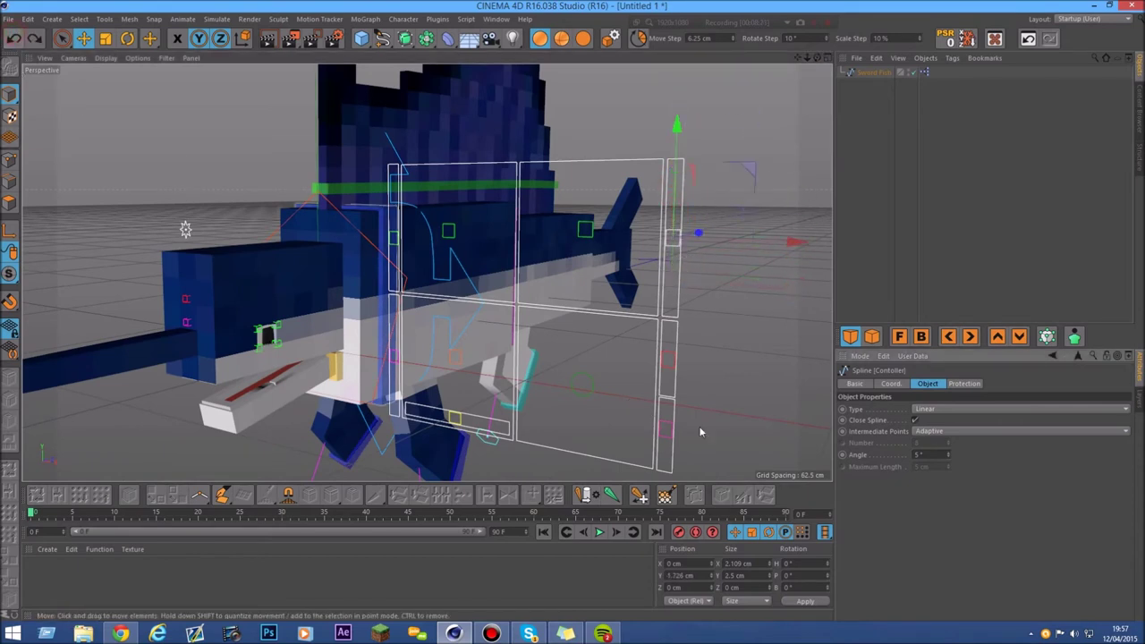
- Try the left eye's upper eyelid controller at about Y -1 cm and the green pupil slider at about Y 8.9 cm, undoing both
{"action": "left_click", "coordinate": [669, 367]}
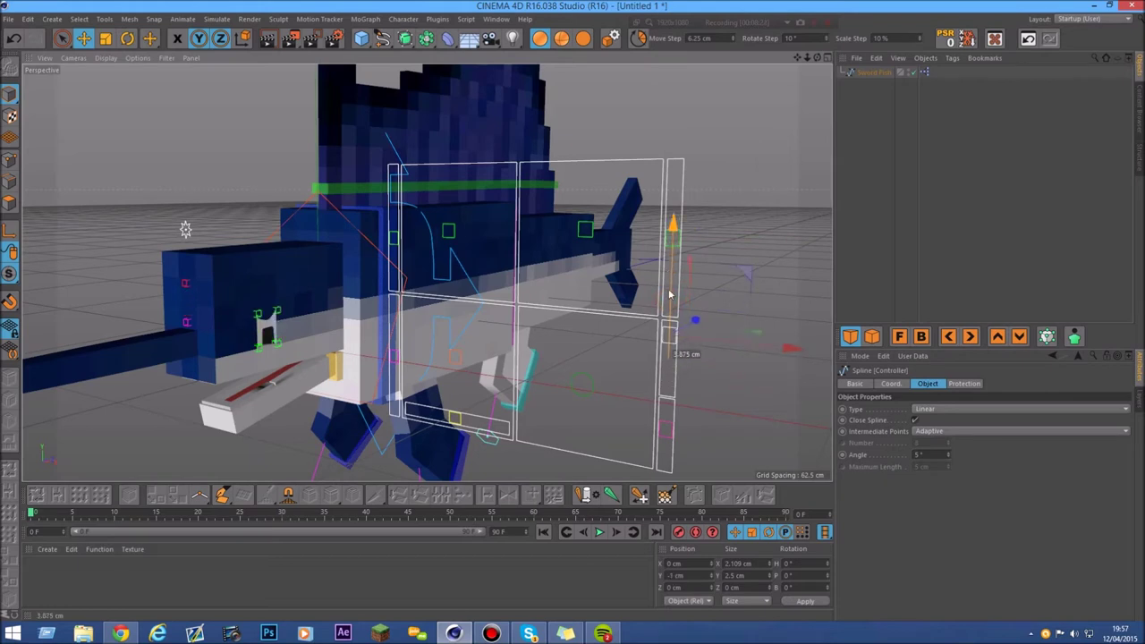
{"action": "left_click_drag", "start_coordinate": [672, 326], "coordinate": [671, 274]}
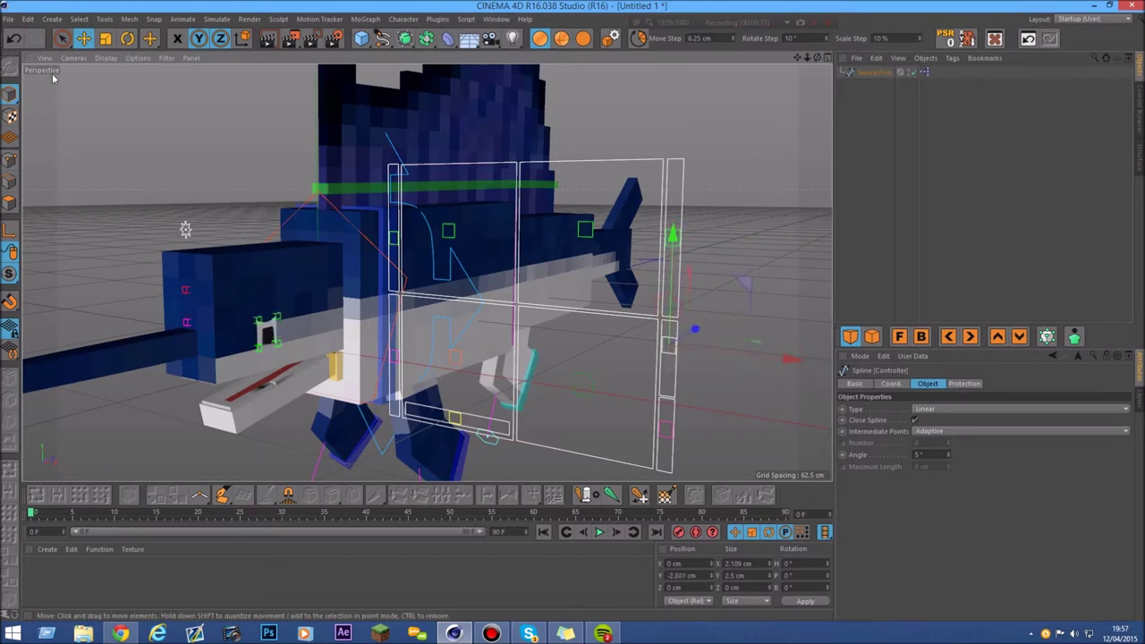
{"action": "left_click", "coordinate": [16, 38]}
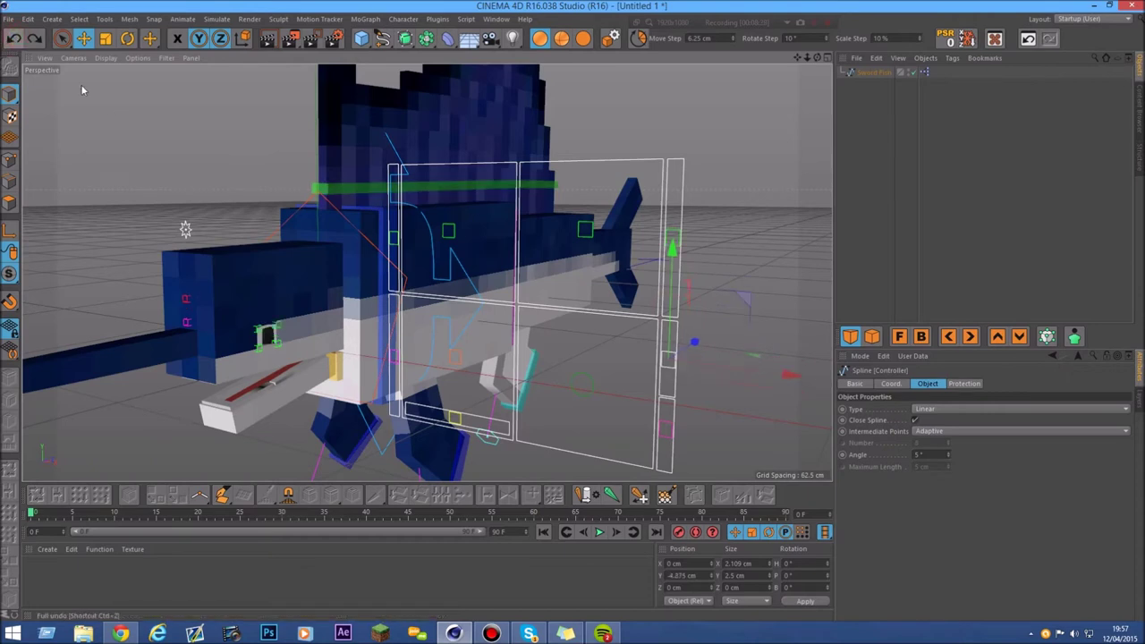
{"action": "left_click_drag", "start_coordinate": [674, 247], "coordinate": [675, 166]}
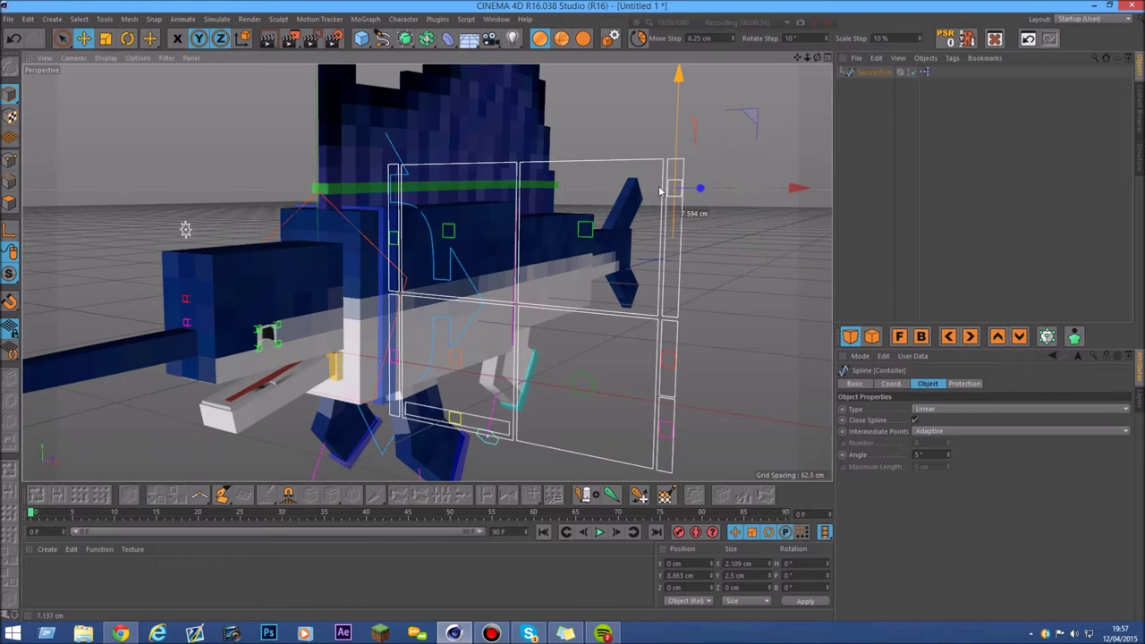
{"action": "left_click_drag", "start_coordinate": [661, 262], "coordinate": [661, 268]}
{"action": "left_click", "coordinate": [16, 39]}
- Try the left upper eyelid controller at Y -2.3 cm and the green pupil slider down at about Y -6.6 cm, undoing both
{"action": "left_click", "coordinate": [668, 365]}
{"action": "mouse_move", "coordinate": [673, 278]}
{"action": "left_mouse_down"}
{"action": "mouse_move", "coordinate": [673, 294]}
{"action": "mouse_move", "coordinate": [673, 267]}
{"action": "left_mouse_up"}
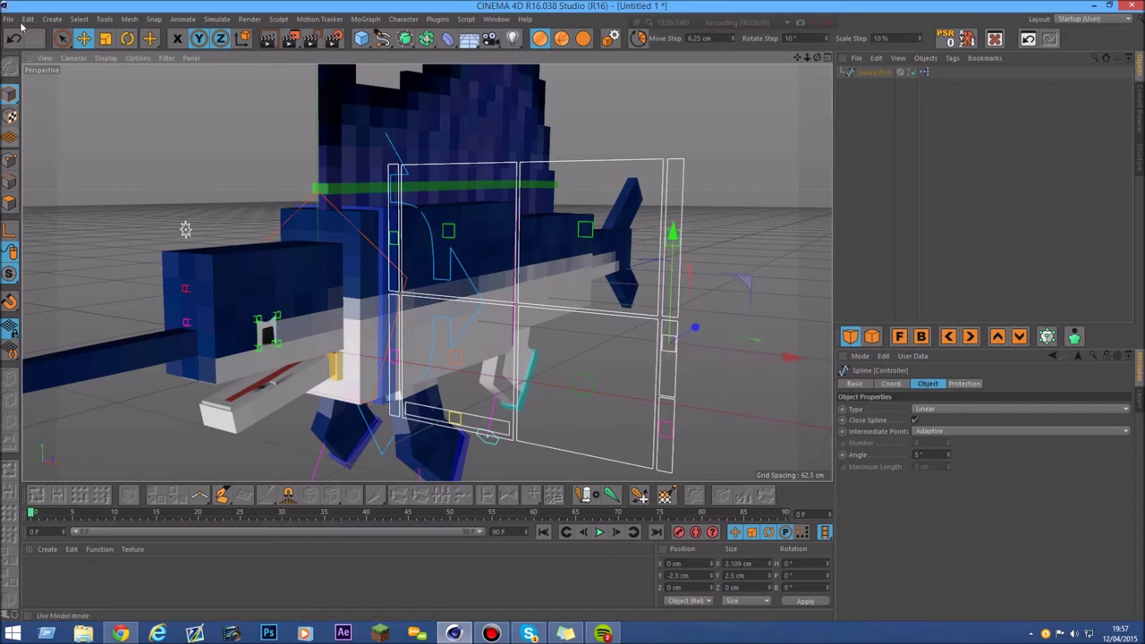
{"action": "left_click", "coordinate": [15, 39]}
{"action": "left_click_drag", "start_coordinate": [668, 234], "coordinate": [676, 188]}
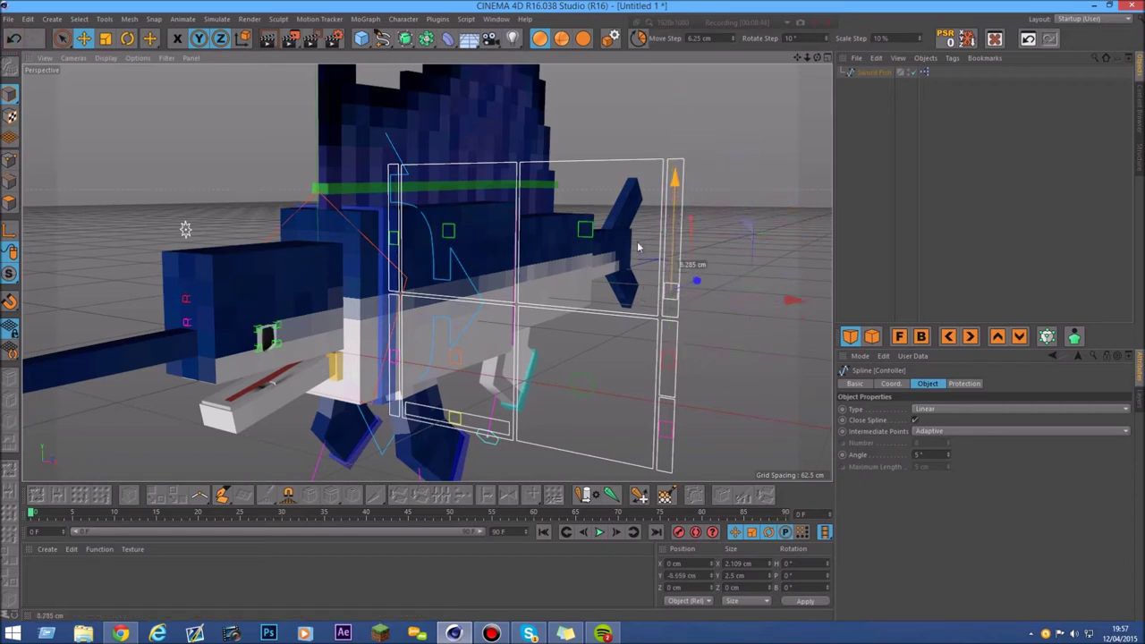
- Slide the green controller beside the right pupil square to about Y -3 cm, and try a further slide before undoing it
{"action": "left_click_drag", "start_coordinate": [808, 58], "coordinate": [795, 81]}
{"action": "left_click", "coordinate": [826, 61]}
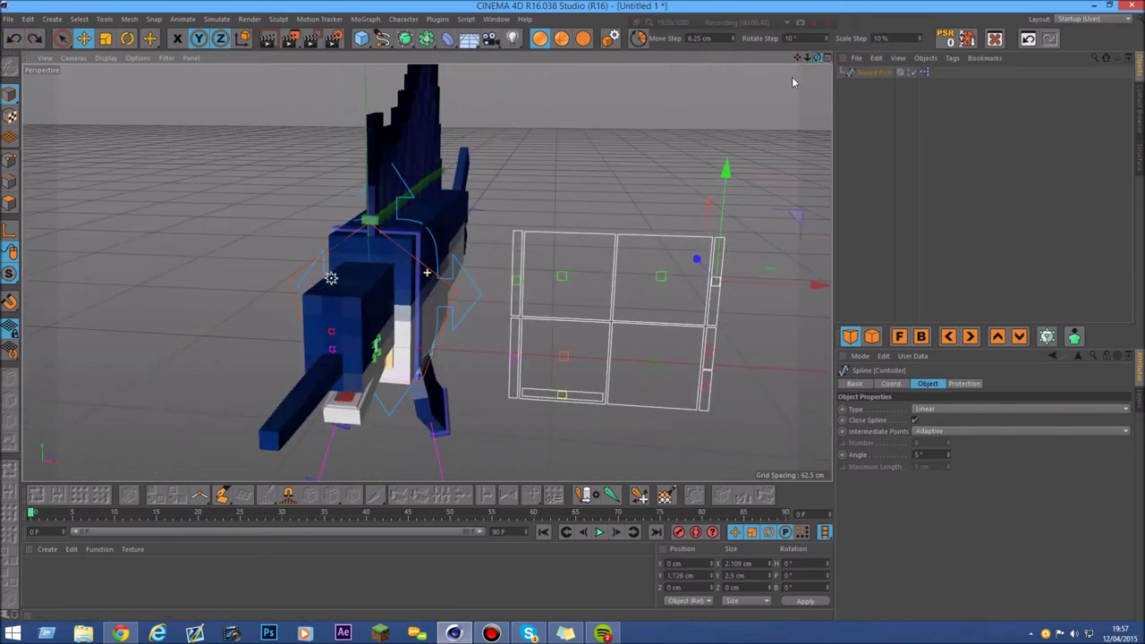
{"action": "left_click", "coordinate": [517, 281]}
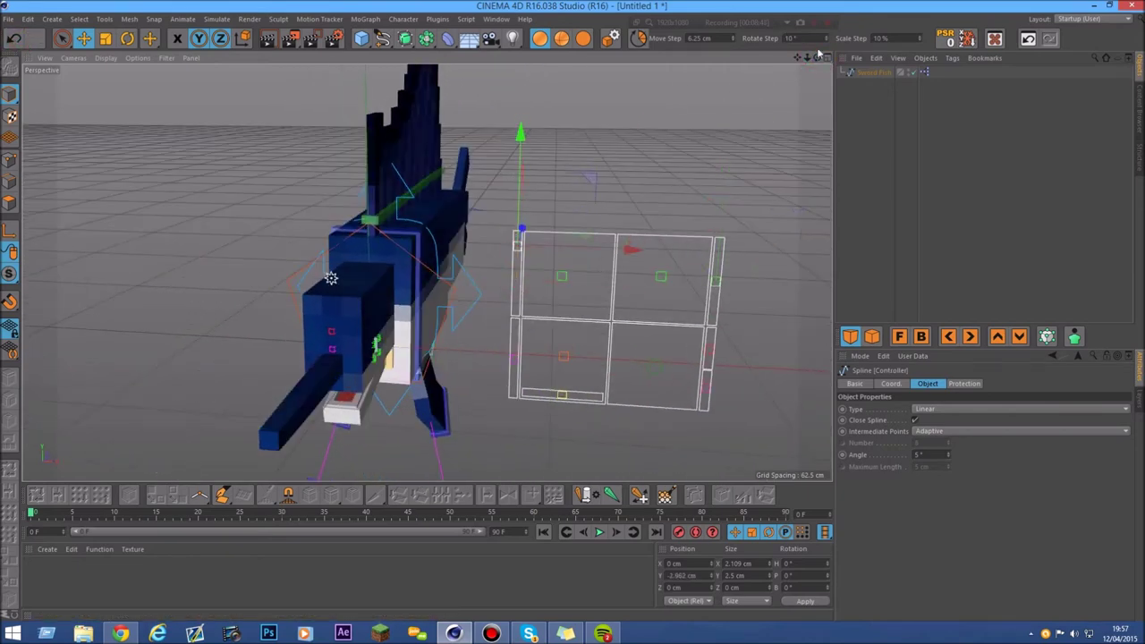
{"action": "left_click_drag", "start_coordinate": [520, 154], "coordinate": [471, 116], "text": "alt"}
{"action": "scroll", "coordinate": [473, 143], "scroll_direction": "up", "scroll_amount": 3}
{"action": "mouse_move", "coordinate": [429, 159]}
{"action": "left_mouse_down"}
{"action": "mouse_move", "coordinate": [420, 239]}
{"action": "mouse_move", "coordinate": [422, 156]}
{"action": "left_mouse_up"}
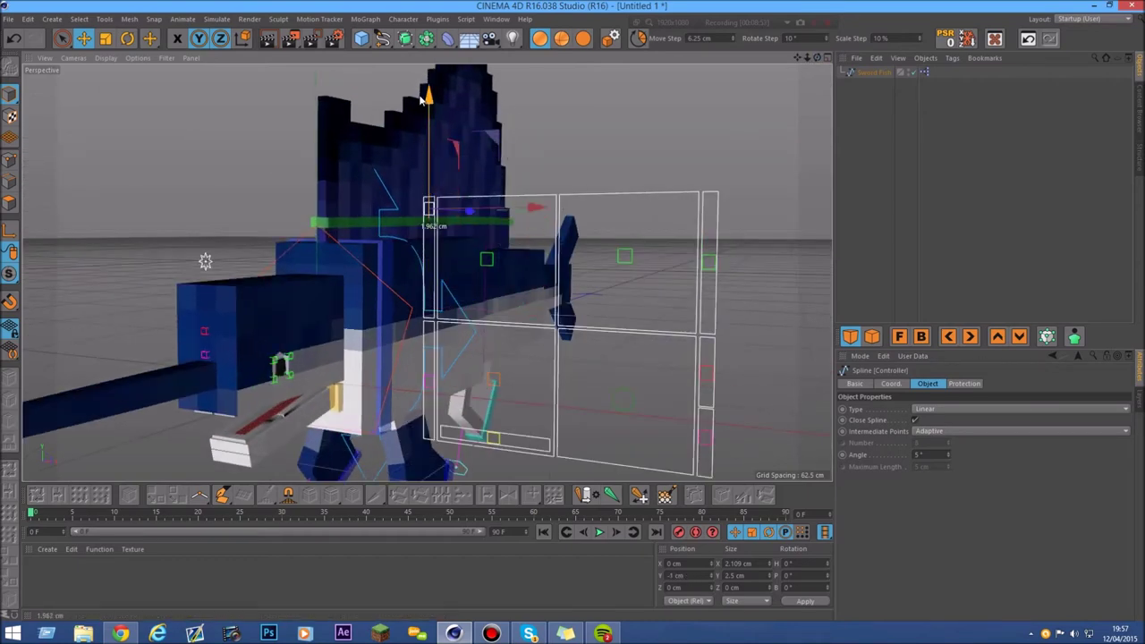
{"action": "left_click", "coordinate": [12, 40]}
- Slide the green controller beside the left pupil square to the top of its track at Y 11.5 cm
{"action": "left_click", "coordinate": [711, 263]}
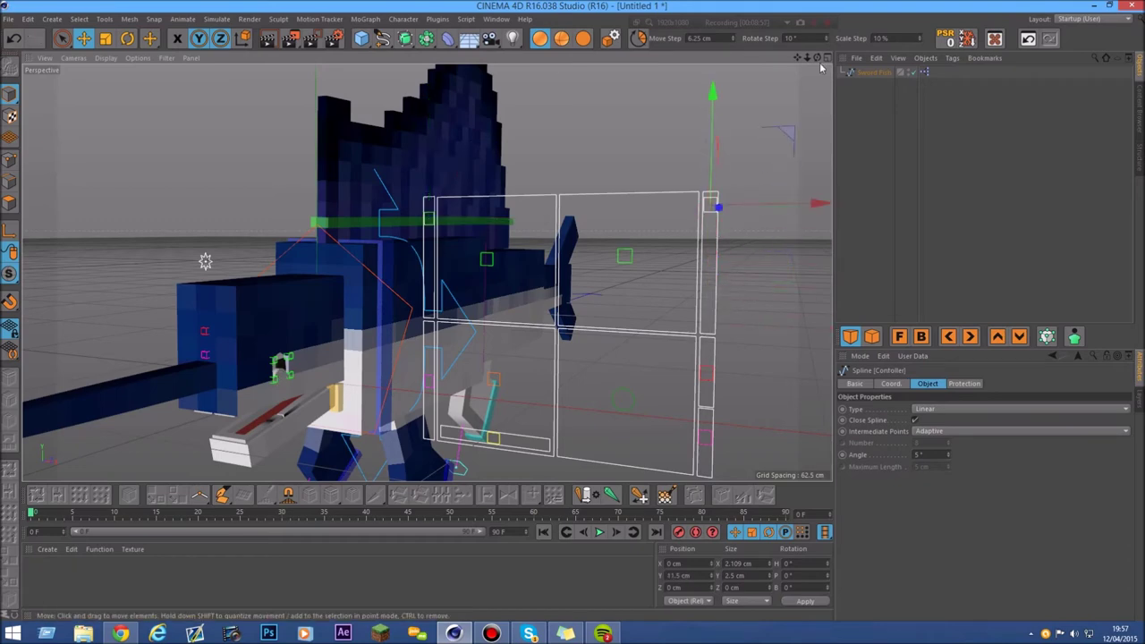
{"action": "left_click_drag", "start_coordinate": [807, 57], "coordinate": [767, 100]}
{"action": "scroll", "coordinate": [441, 266], "scroll_direction": "up", "scroll_amount": 7}
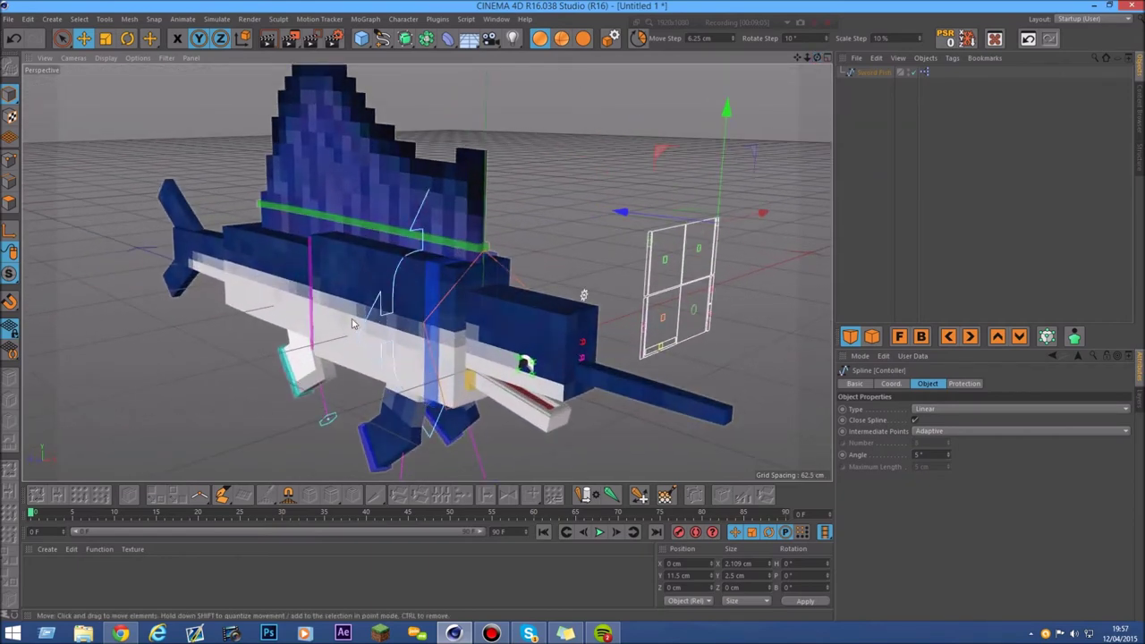
- Select the main Sword Fish spline and try rotating the whole rig before undoing the rotation
{"action": "left_click", "coordinate": [363, 344]}
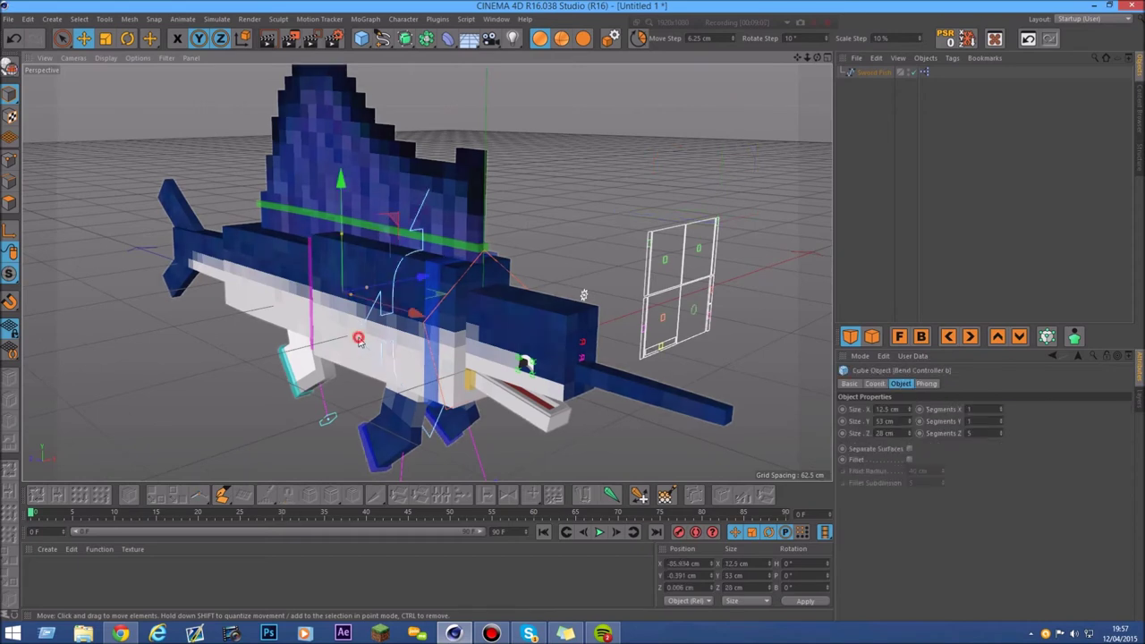
{"action": "left_click", "coordinate": [360, 339]}
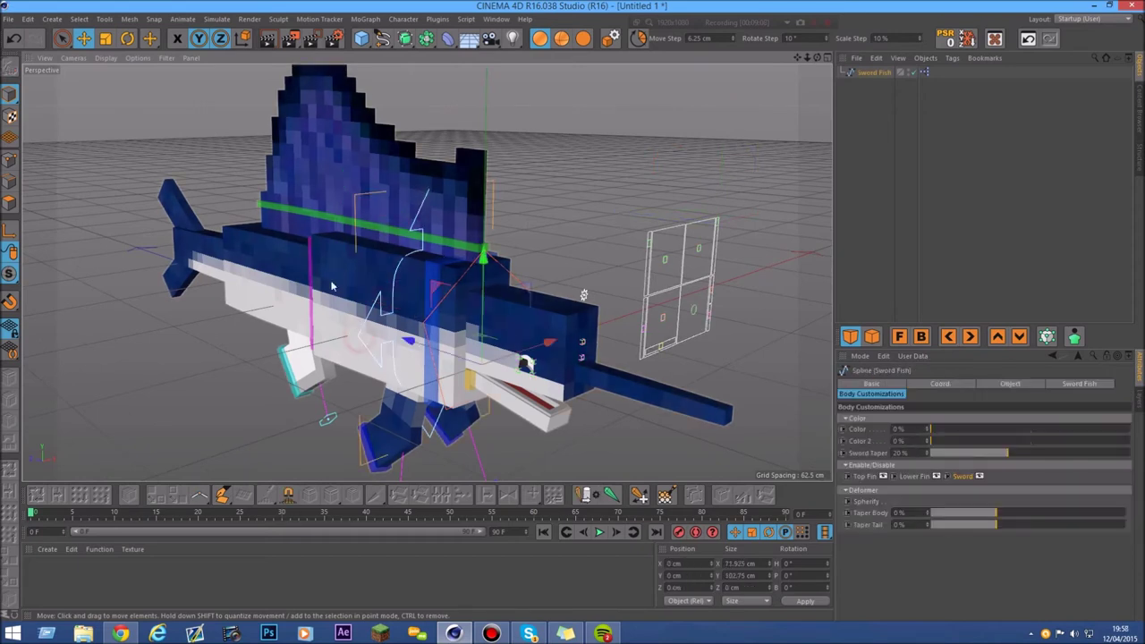
{"action": "left_click", "coordinate": [128, 39]}
{"action": "left_click_drag", "start_coordinate": [557, 386], "coordinate": [516, 302]}
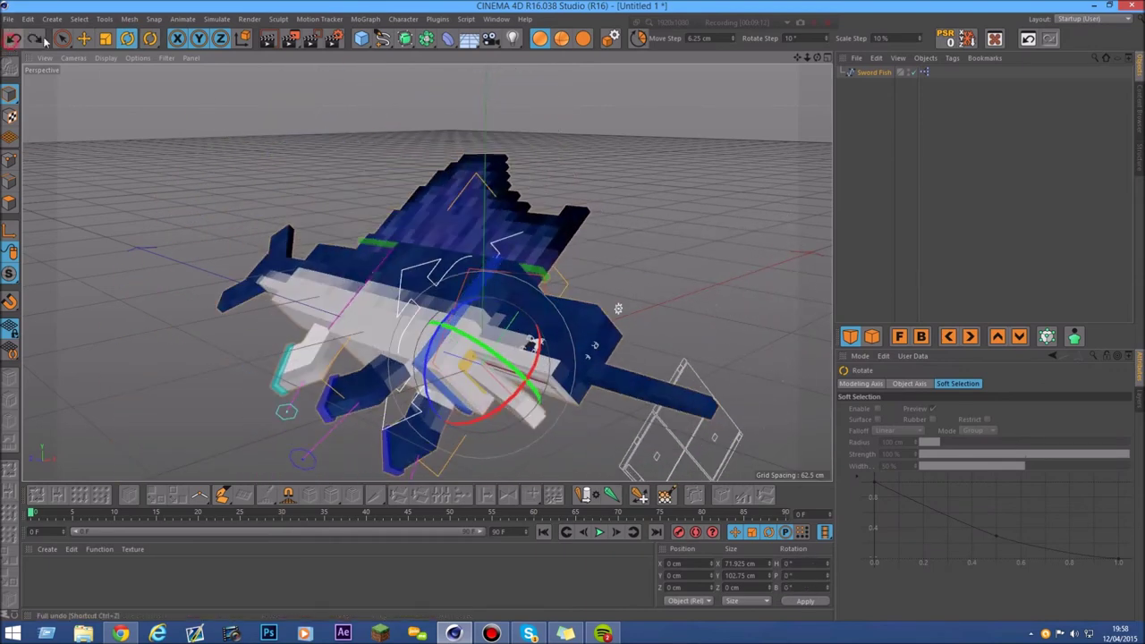
- Move the whole Sword Fish rig to about Y 15.7 cm, Z 10.5 cm
{"action": "left_click", "coordinate": [84, 38]}
{"action": "left_click_drag", "start_coordinate": [435, 354], "coordinate": [400, 442]}
{"action": "left_click_drag", "start_coordinate": [470, 224], "coordinate": [284, 174]}
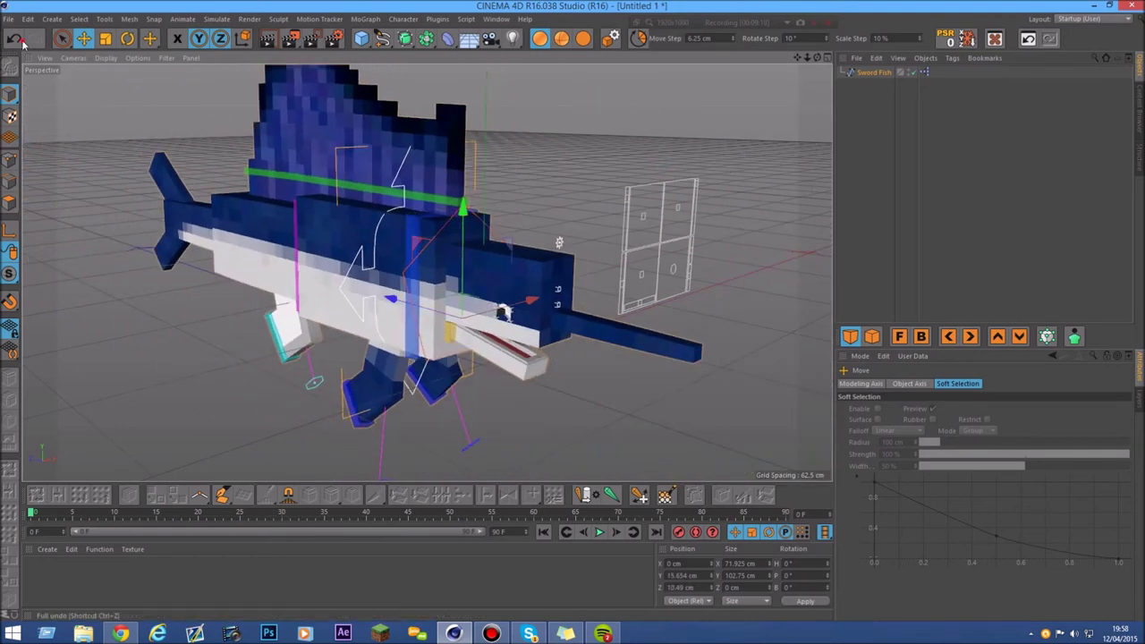
- Undo the last move of the whole Sword Fish rig and clear the selection
{"action": "left_click", "coordinate": [23, 43]}
{"action": "left_click", "coordinate": [608, 225]}
{"action": "left_click_drag", "start_coordinate": [806, 59], "coordinate": [816, 61]}
{"action": "scroll", "coordinate": [461, 281], "scroll_direction": "up", "scroll_amount": 2}
- Select the blue bend controller at the front of the body and try banking it to about -40.8° before undoing the rotation
{"action": "left_click", "coordinate": [461, 282]}
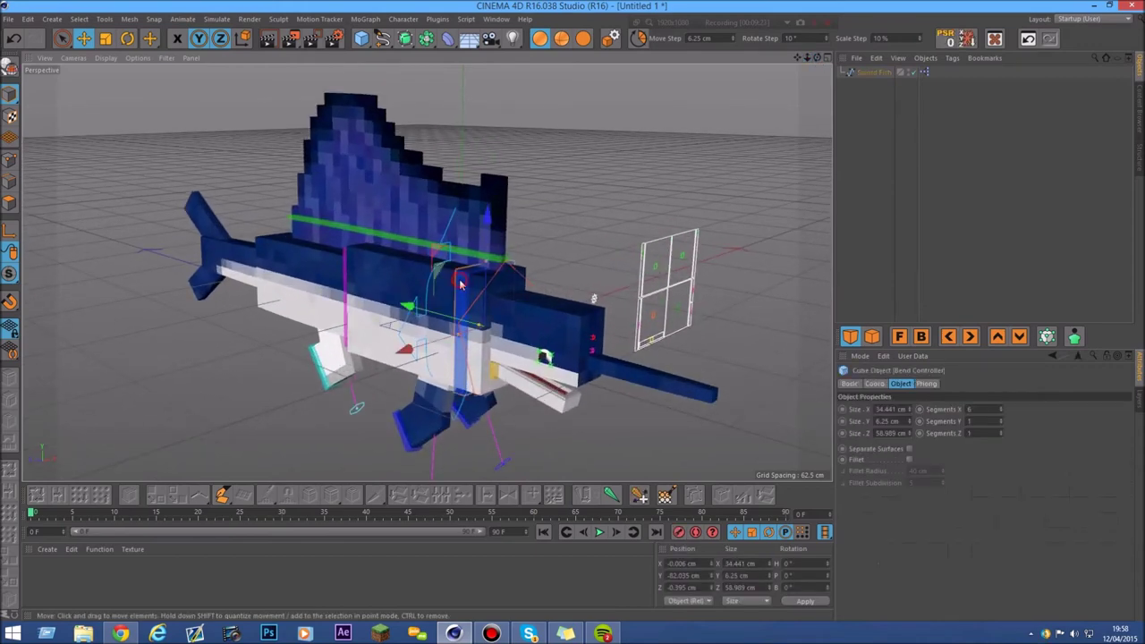
{"action": "left_click", "coordinate": [127, 38]}
{"action": "scroll", "coordinate": [484, 303], "scroll_direction": "up", "scroll_amount": 2}
{"action": "left_click_drag", "start_coordinate": [489, 347], "coordinate": [404, 357]}
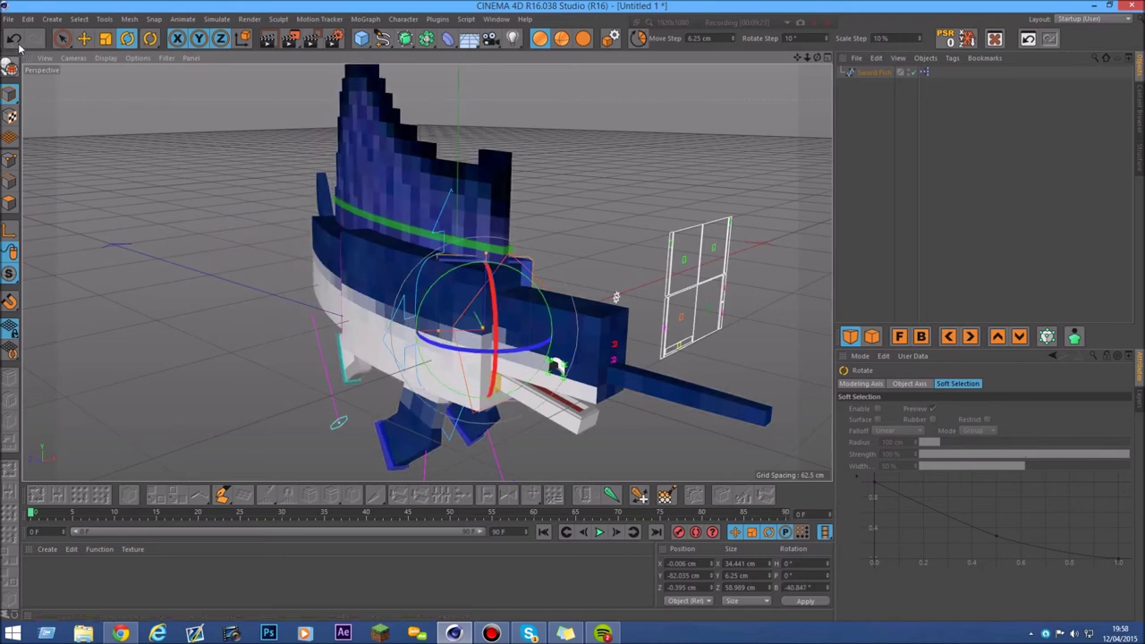
{"action": "left_click", "coordinate": [16, 41]}
- Try rotating the front bend controller to about H -26.6°, P -8.8°, B -25° before undoing the rotations
{"action": "left_click_drag", "start_coordinate": [467, 309], "coordinate": [474, 240]}
{"action": "left_click_drag", "start_coordinate": [469, 335], "coordinate": [394, 356]}
{"action": "left_click", "coordinate": [20, 38]}
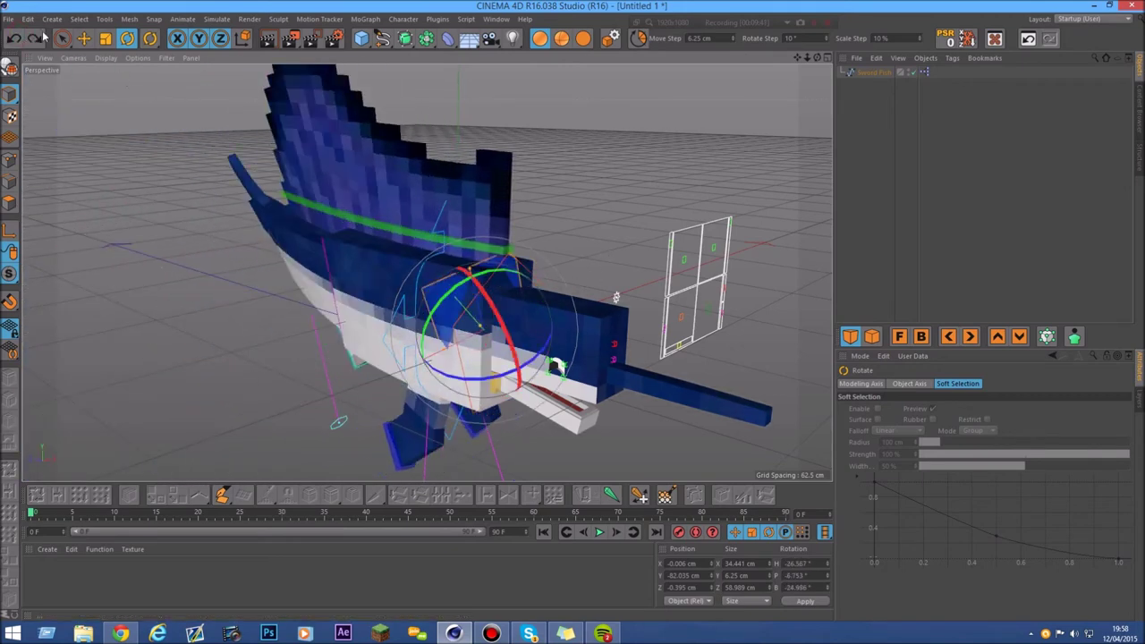
{"action": "left_click", "coordinate": [21, 38]}
{"action": "left_click", "coordinate": [12, 40]}
- Select the magenta mid-body bend controller and try rotating its heading to about 39.9° before undoing it
{"action": "left_click_drag", "start_coordinate": [798, 57], "coordinate": [903, 53]}
{"action": "scroll", "coordinate": [358, 320], "scroll_direction": "up", "scroll_amount": 3}
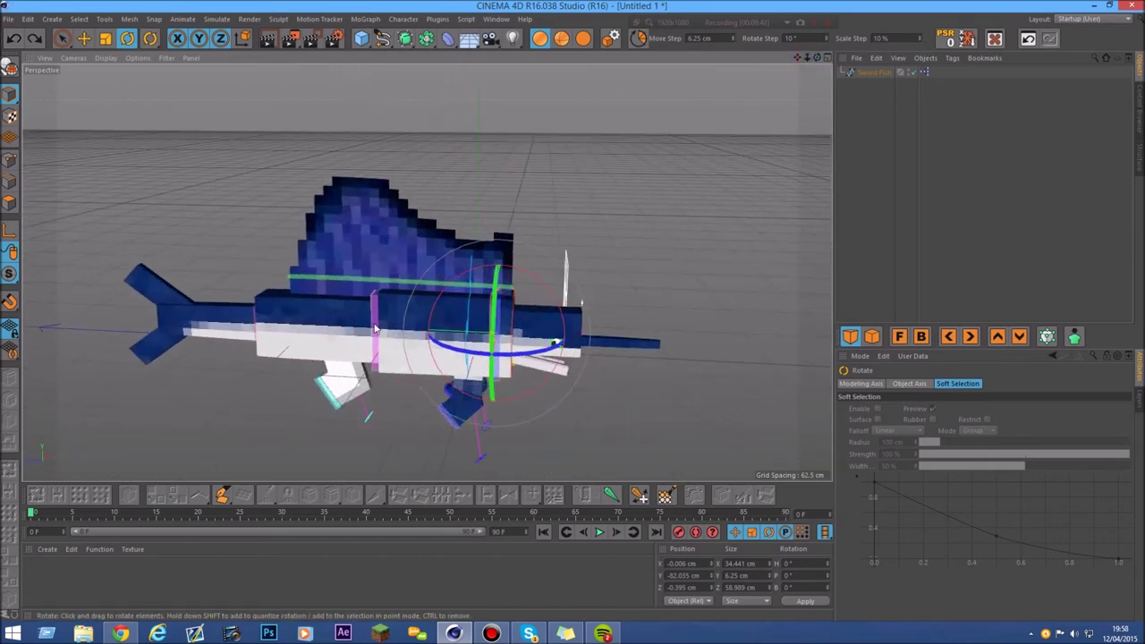
{"action": "left_click", "coordinate": [375, 328]}
{"action": "scroll", "coordinate": [376, 328], "scroll_direction": "up", "scroll_amount": 3}
{"action": "left_click_drag", "start_coordinate": [399, 331], "coordinate": [365, 302]}
{"action": "left_click", "coordinate": [14, 40]}
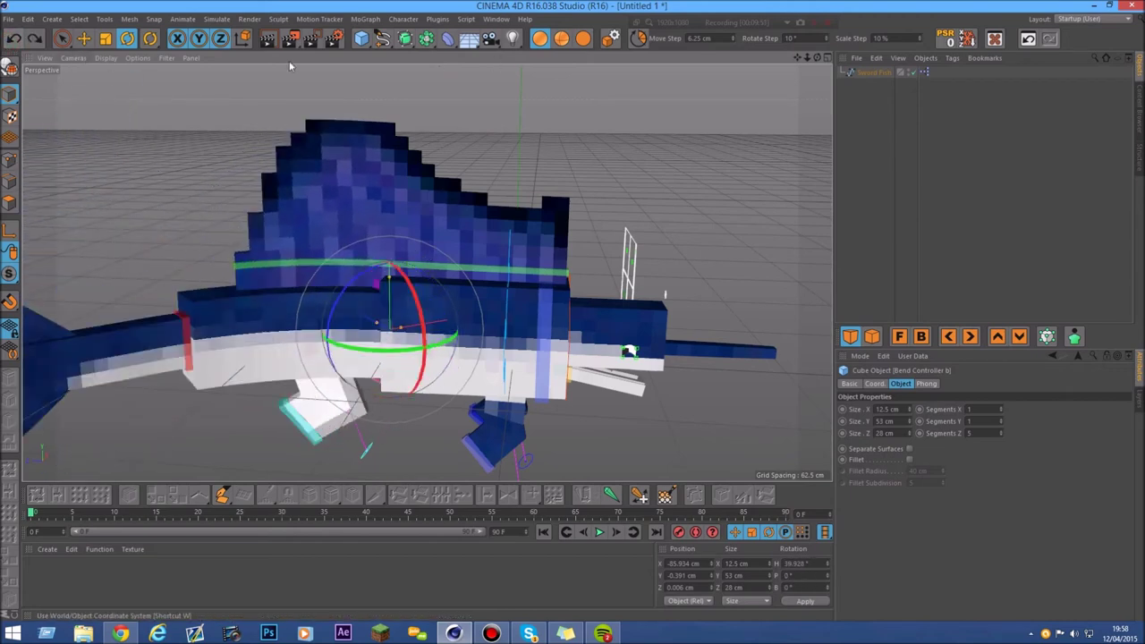
{"action": "left_click", "coordinate": [17, 39]}
- Select the red tail-end controller and try rotating it to about H -7.9°, P -19.6°, B -8.2°
{"action": "left_click_drag", "start_coordinate": [797, 57], "coordinate": [948, 94]}
{"action": "left_click", "coordinate": [424, 325]}
{"action": "left_click_drag", "start_coordinate": [407, 336], "coordinate": [373, 286]}
{"action": "left_click_drag", "start_coordinate": [334, 394], "coordinate": [374, 325]}
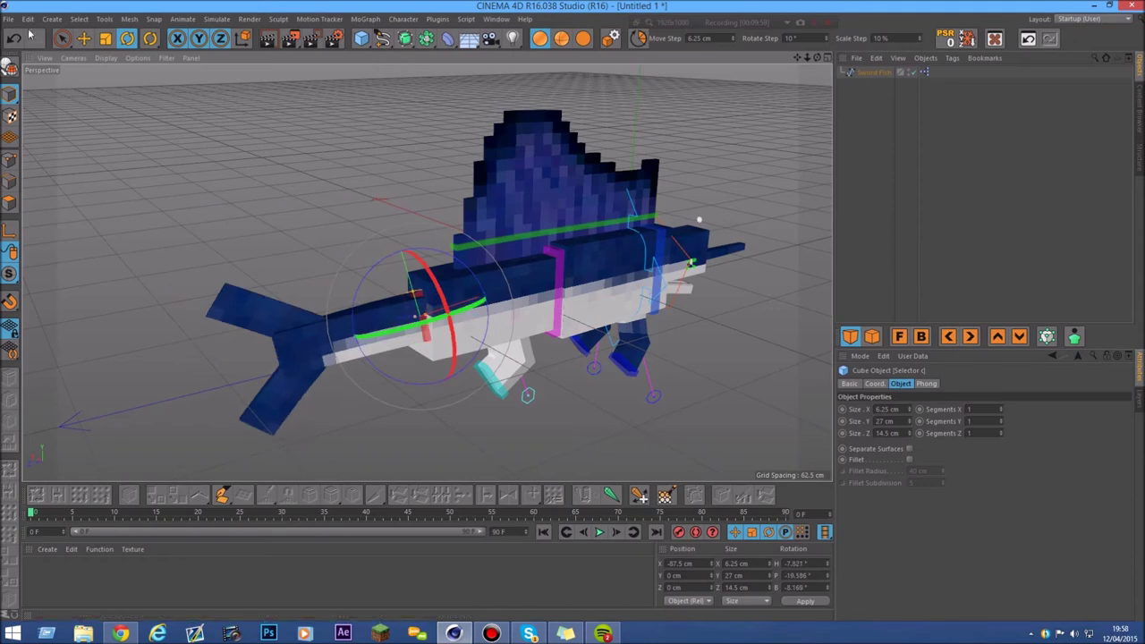
- Bank the green controller along the dorsal fin's base to about 28.8°, undoing the last extra rotation
{"action": "left_click_drag", "start_coordinate": [813, 59], "coordinate": [661, 5]}
{"action": "left_click", "coordinate": [563, 197]}
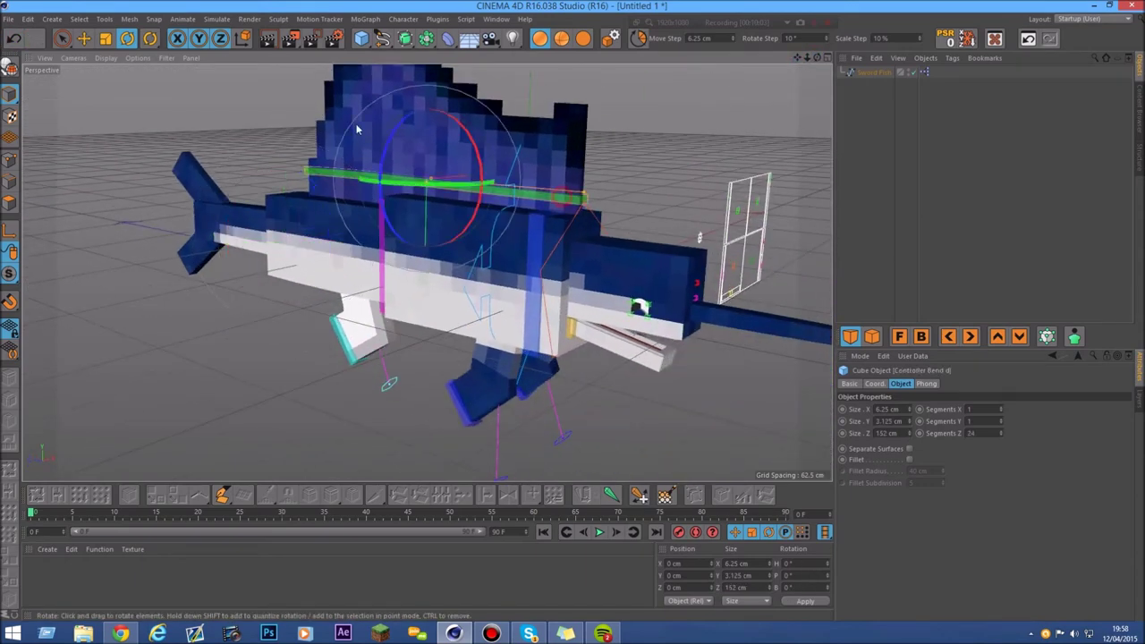
{"action": "left_click_drag", "start_coordinate": [398, 125], "coordinate": [425, 111]}
{"action": "left_click_drag", "start_coordinate": [440, 154], "coordinate": [335, 126]}
{"action": "left_click", "coordinate": [14, 41]}
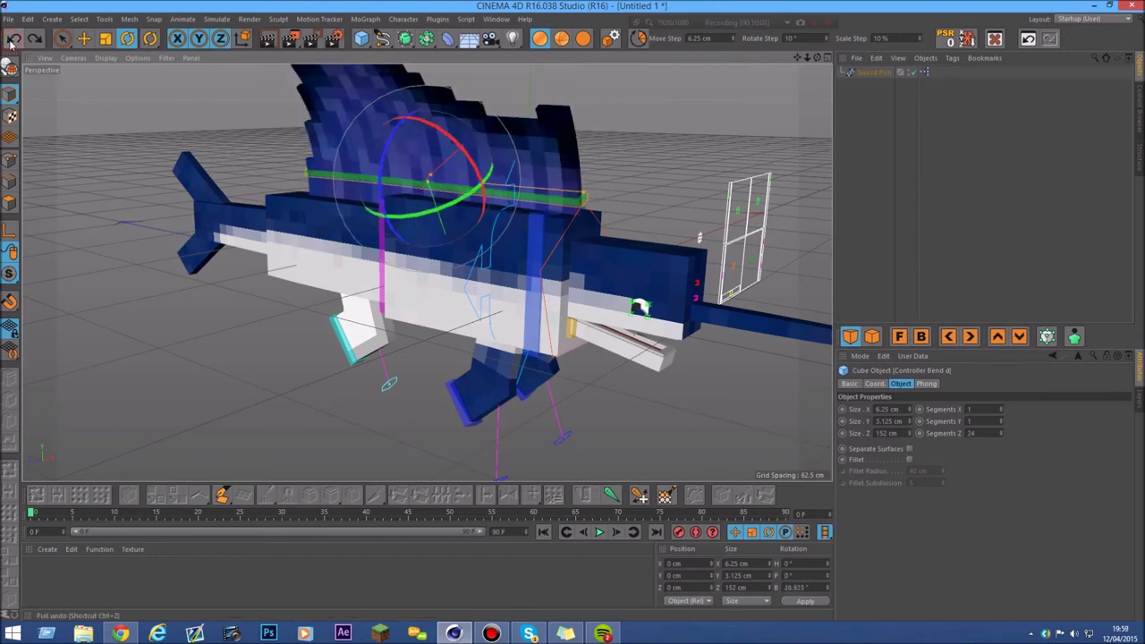
- Move the rear underside fin's cyan controller to about X -20.8 cm, and try moving its hexagonal pole before undoing that
{"action": "mouse_move", "coordinate": [806, 57]}
{"action": "left_mouse_down"}
{"action": "mouse_move", "coordinate": [760, 59]}
{"action": "mouse_move", "coordinate": [845, 31]}
{"action": "left_mouse_up"}
{"action": "scroll", "coordinate": [410, 342], "scroll_direction": "up", "scroll_amount": 7}
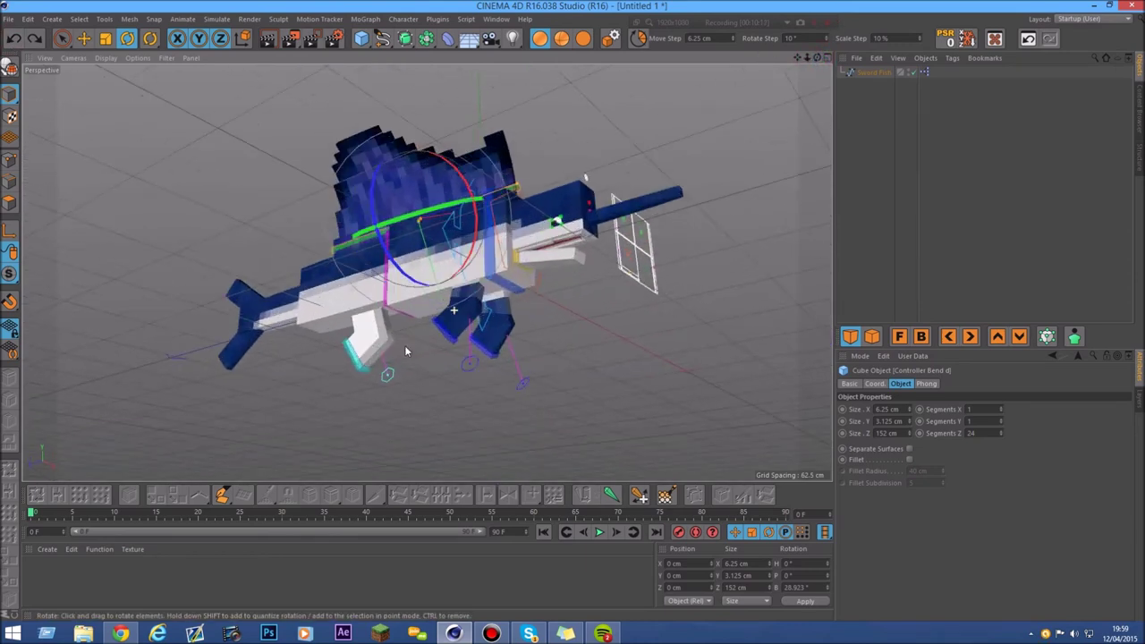
{"action": "left_click", "coordinate": [348, 382]}
{"action": "left_click", "coordinate": [348, 382]}
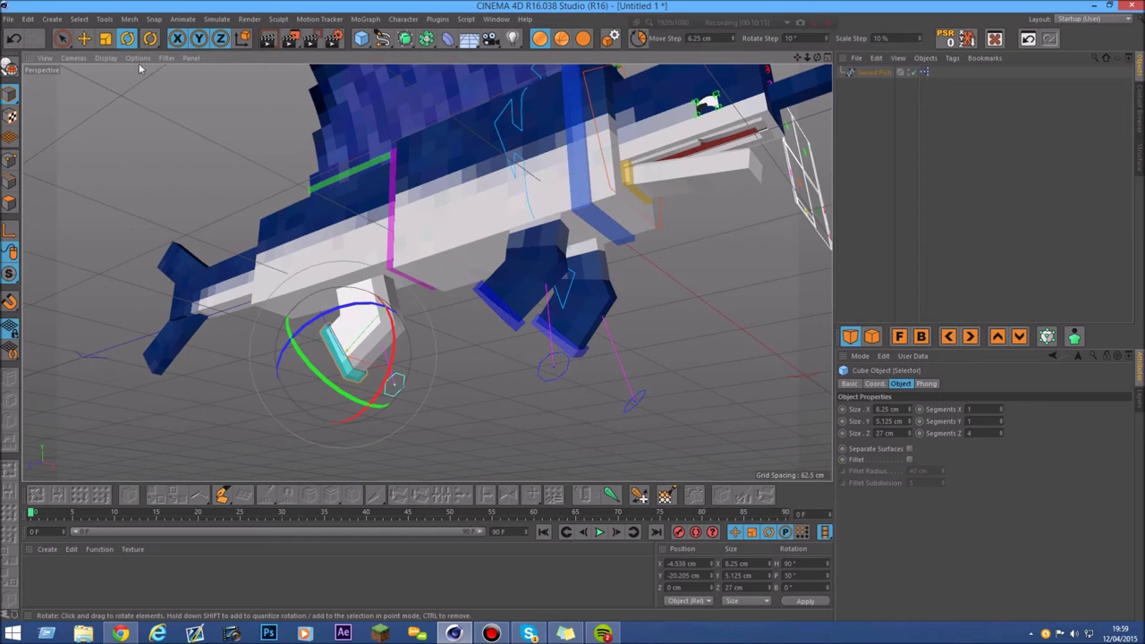
{"action": "left_click", "coordinate": [85, 43]}
{"action": "mouse_move", "coordinate": [396, 363]}
{"action": "left_mouse_down"}
{"action": "mouse_move", "coordinate": [343, 395]}
{"action": "mouse_move", "coordinate": [417, 312]}
{"action": "mouse_move", "coordinate": [387, 433]}
{"action": "mouse_move", "coordinate": [380, 322]}
{"action": "mouse_move", "coordinate": [382, 465]}
{"action": "mouse_move", "coordinate": [380, 376]}
{"action": "mouse_move", "coordinate": [412, 358]}
{"action": "mouse_move", "coordinate": [345, 357]}
{"action": "mouse_move", "coordinate": [362, 344]}
{"action": "mouse_move", "coordinate": [383, 361]}
{"action": "mouse_move", "coordinate": [367, 398]}
{"action": "mouse_move", "coordinate": [394, 362]}
{"action": "mouse_move", "coordinate": [373, 358]}
{"action": "mouse_move", "coordinate": [396, 396]}
{"action": "mouse_move", "coordinate": [357, 345]}
{"action": "mouse_move", "coordinate": [342, 373]}
{"action": "mouse_move", "coordinate": [382, 358]}
{"action": "mouse_move", "coordinate": [401, 382]}
{"action": "mouse_move", "coordinate": [388, 352]}
{"action": "mouse_move", "coordinate": [369, 355]}
{"action": "mouse_move", "coordinate": [396, 385]}
{"action": "mouse_move", "coordinate": [454, 388]}
{"action": "mouse_move", "coordinate": [386, 385]}
{"action": "mouse_move", "coordinate": [454, 390]}
{"action": "mouse_move", "coordinate": [391, 388]}
{"action": "mouse_move", "coordinate": [469, 387]}
{"action": "mouse_move", "coordinate": [371, 385]}
{"action": "mouse_move", "coordinate": [491, 389]}
{"action": "mouse_move", "coordinate": [385, 379]}
{"action": "left_mouse_up"}
{"action": "left_click", "coordinate": [365, 385]}
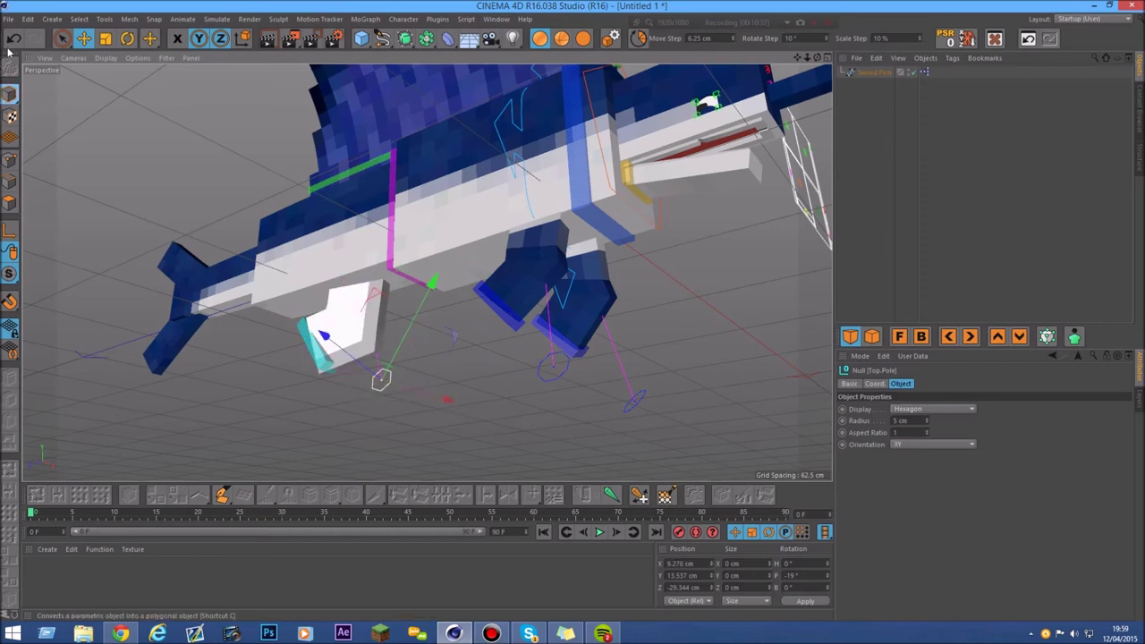
{"action": "left_click", "coordinate": [12, 40]}
{"action": "left_click", "coordinate": [12, 40]}
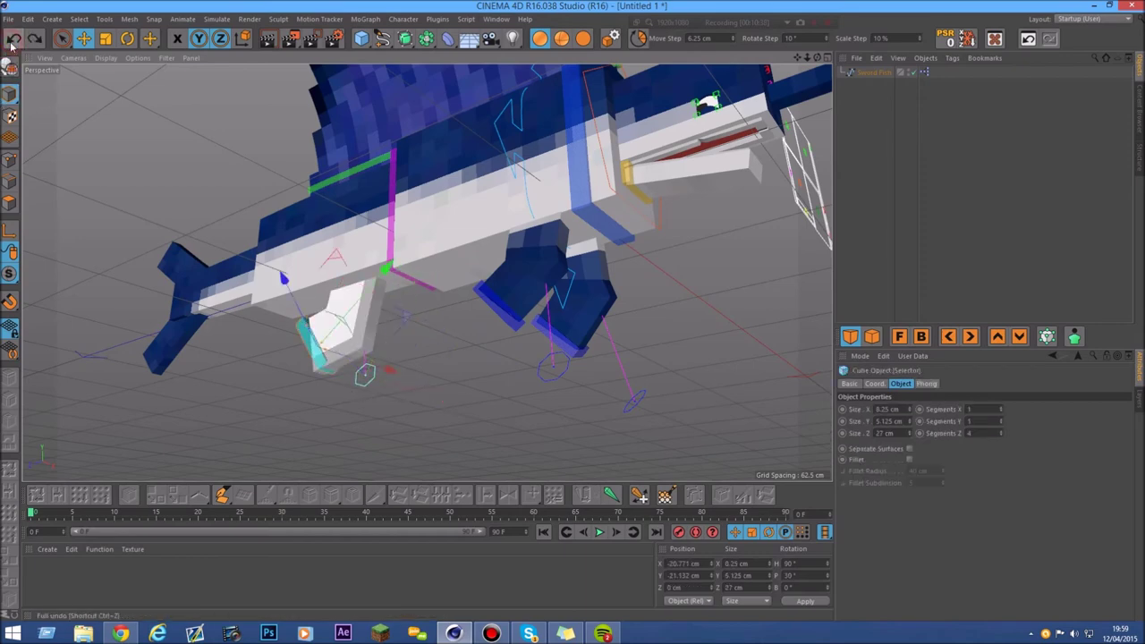
- Raise the blue controller of the front underside fin nearer the view to bend that fin
{"action": "left_click_drag", "start_coordinate": [807, 59], "coordinate": [800, 82]}
{"action": "scroll", "coordinate": [570, 343], "scroll_direction": "up", "scroll_amount": 3}
{"action": "left_click", "coordinate": [396, 327]}
{"action": "scroll", "coordinate": [396, 327], "scroll_direction": "up", "scroll_amount": 2}
{"action": "left_click_drag", "start_coordinate": [375, 236], "coordinate": [388, 208]}
- Move the other front fin's controller to about X -34.8 cm, and try moving its pole before undoing that
{"action": "mouse_move", "coordinate": [573, 313]}
{"action": "left_mouse_down"}
{"action": "mouse_move", "coordinate": [611, 304]}
{"action": "mouse_move", "coordinate": [572, 315]}
{"action": "mouse_move", "coordinate": [589, 329]}
{"action": "left_mouse_up"}
{"action": "left_click", "coordinate": [640, 404]}
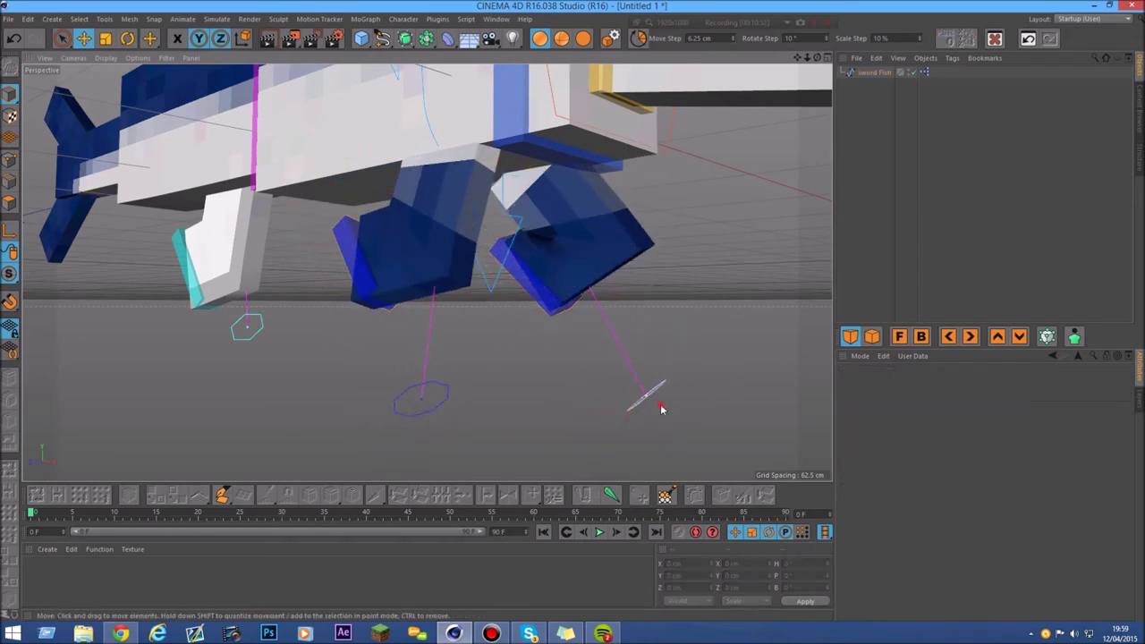
{"action": "left_click_drag", "start_coordinate": [692, 366], "coordinate": [626, 333]}
{"action": "key", "text": "ctrl+z"}
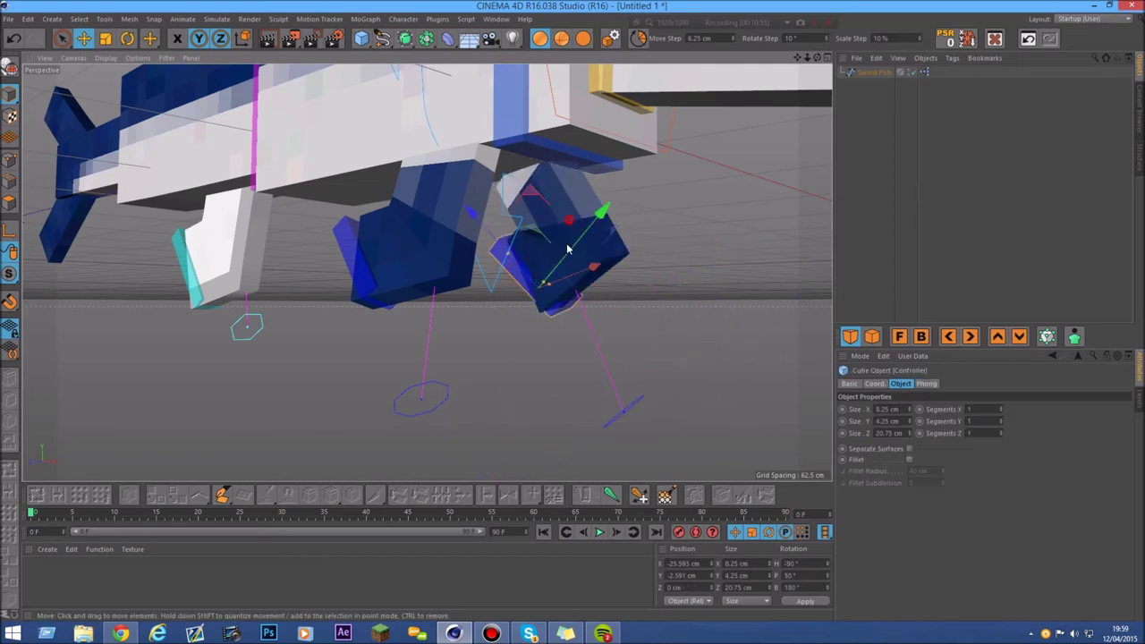
{"action": "key", "text": "ctrl+z"}
{"action": "left_click_drag", "start_coordinate": [806, 57], "coordinate": [818, 60]}
{"action": "scroll", "coordinate": [484, 175], "scroll_direction": "up", "scroll_amount": 4}
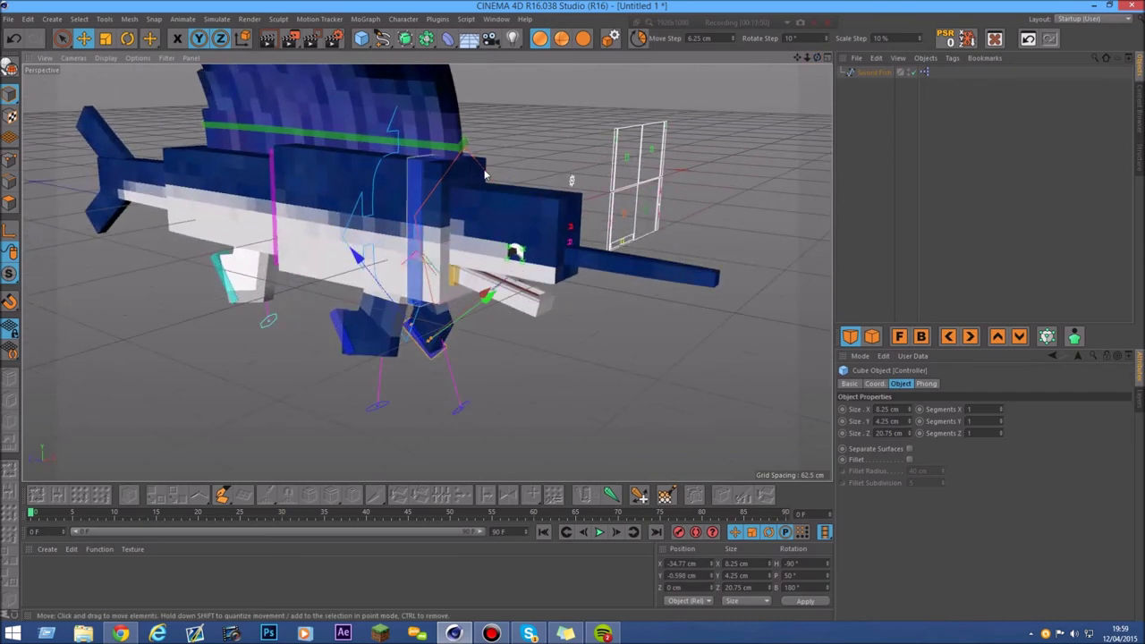
{"action": "left_click", "coordinate": [489, 180]}
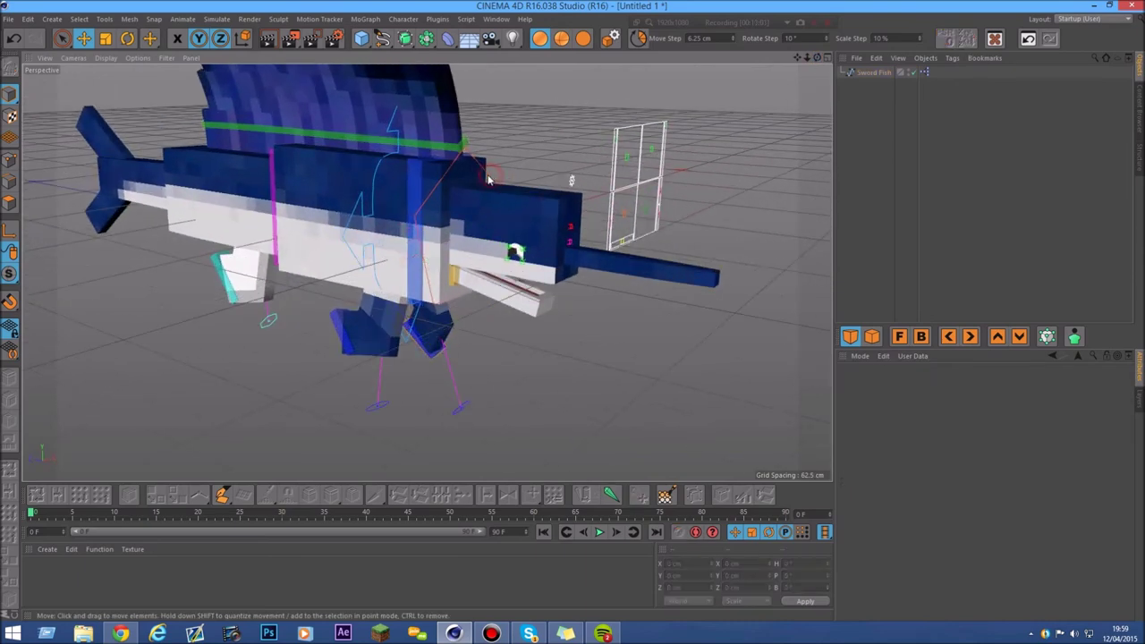
{"action": "scroll", "coordinate": [489, 180], "scroll_direction": "up", "scroll_amount": 4}
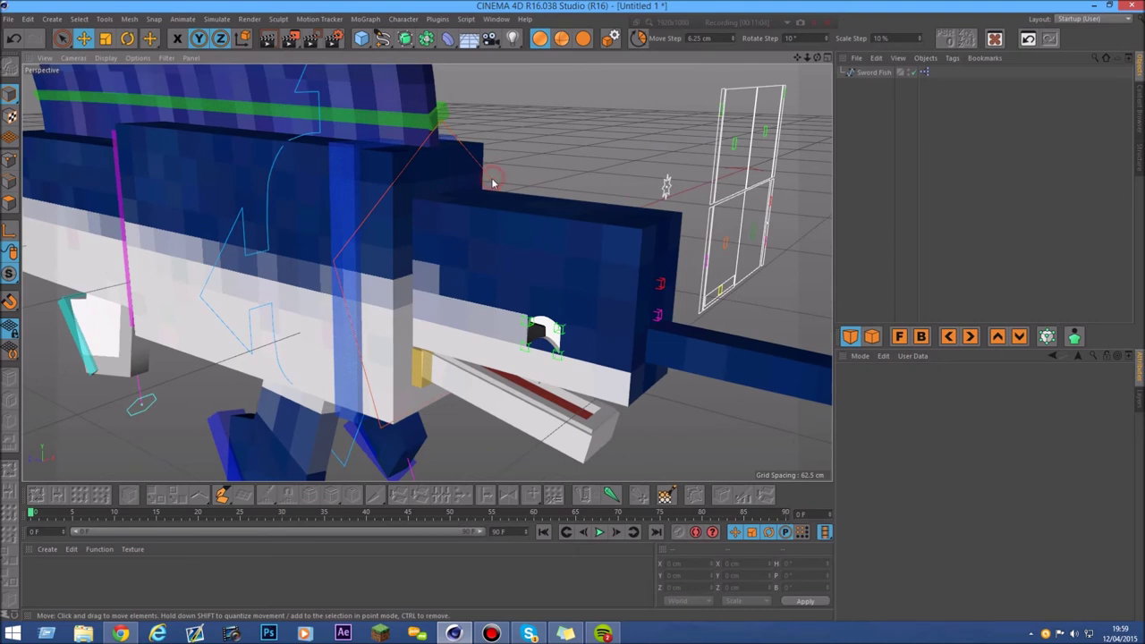
{"action": "left_click", "coordinate": [127, 37]}
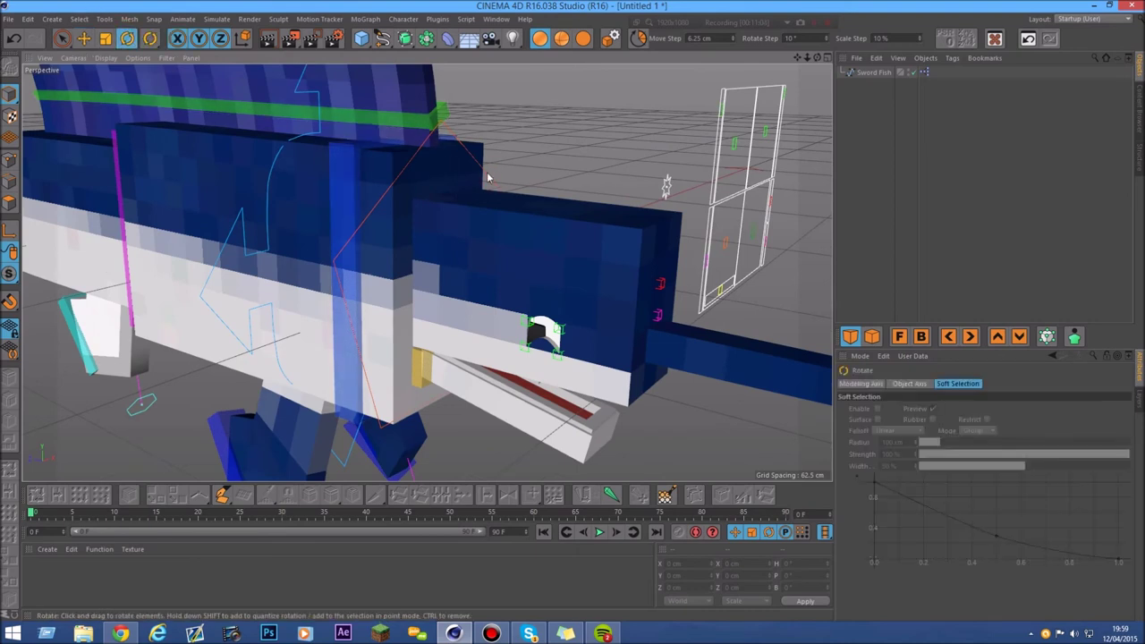
{"action": "left_click", "coordinate": [333, 263]}
{"action": "left_click_drag", "start_coordinate": [390, 259], "coordinate": [404, 293]}
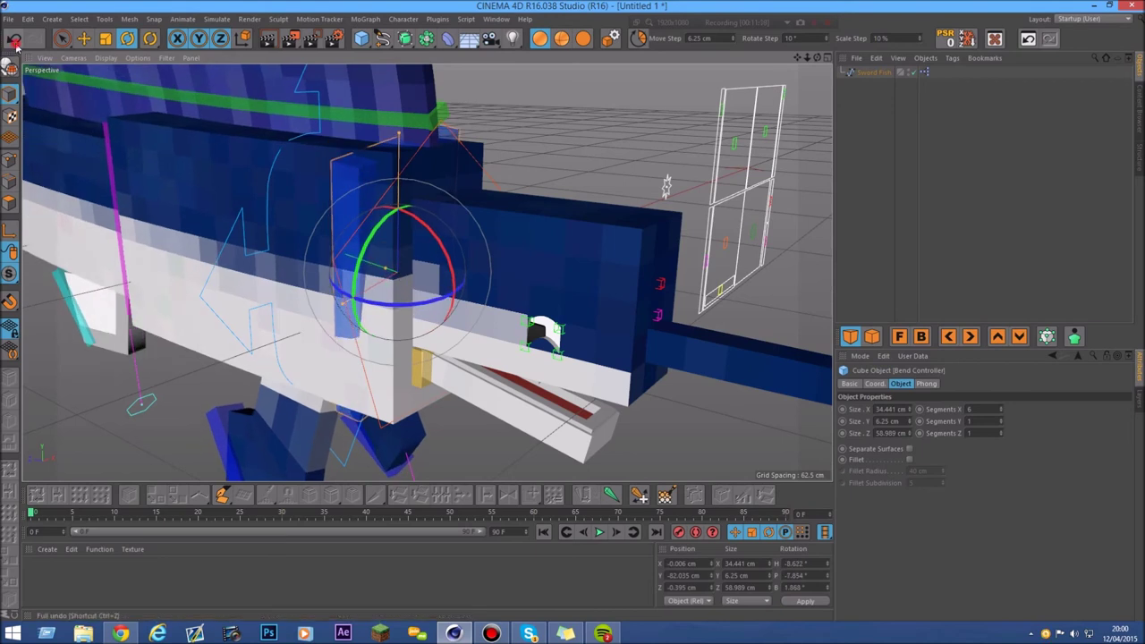
{"action": "left_click", "coordinate": [15, 41]}
- Show the layers list, select the head controller and try rotating it to about H 2.8°, P 17.8°, B -3.2° before undoing
{"action": "left_click", "coordinate": [497, 186]}
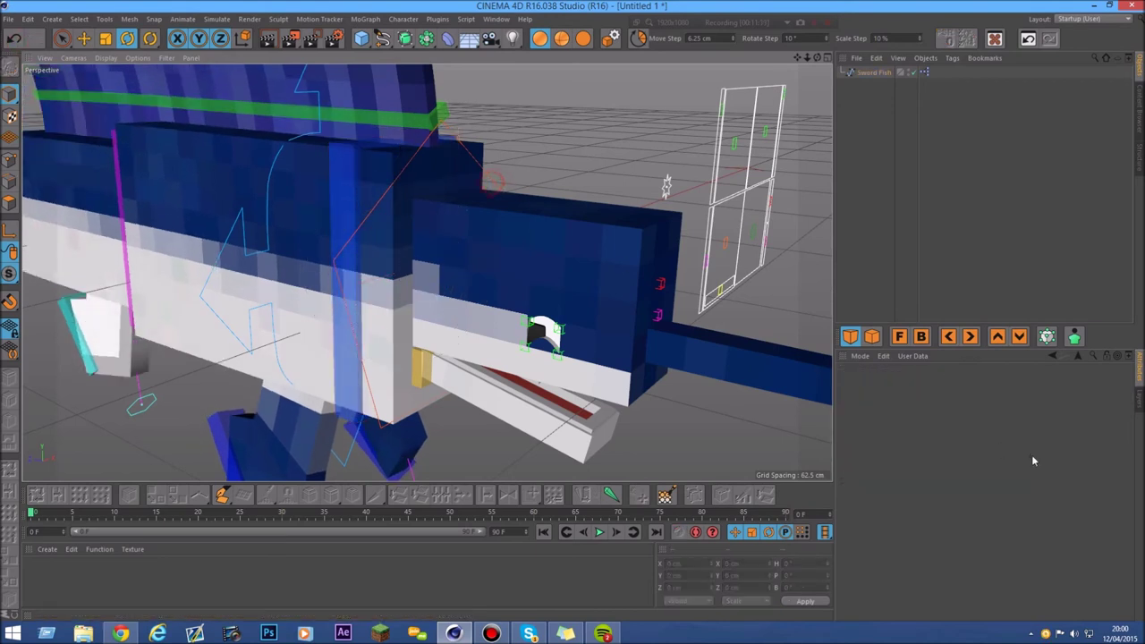
{"action": "left_click", "coordinate": [1138, 402]}
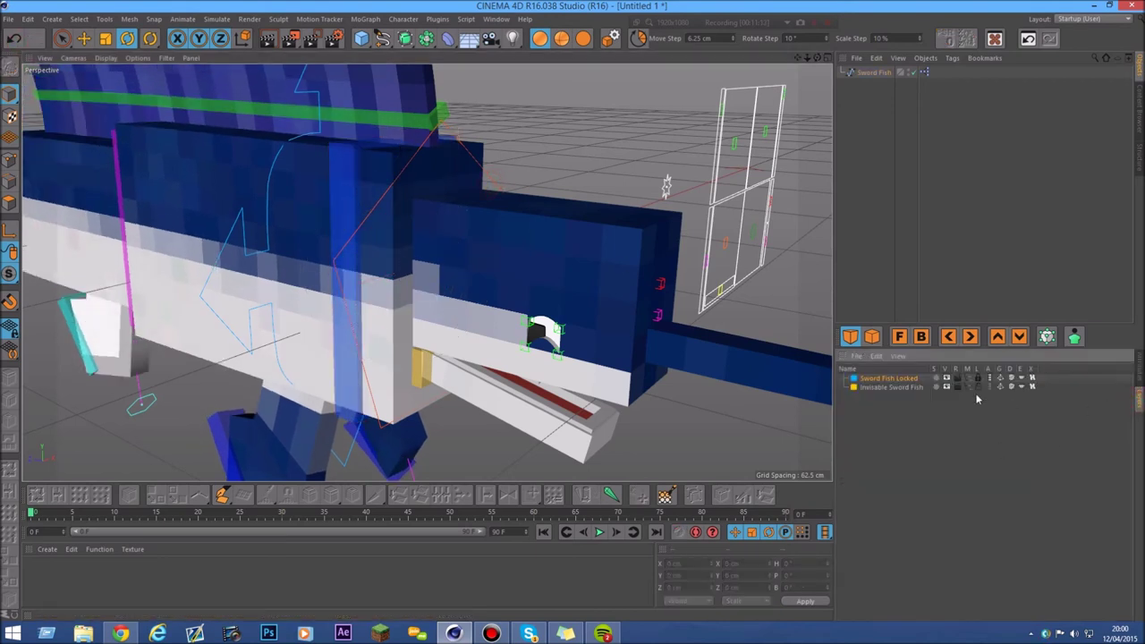
{"action": "left_click", "coordinate": [445, 120]}
{"action": "mouse_move", "coordinate": [455, 266]}
{"action": "left_mouse_down"}
{"action": "mouse_move", "coordinate": [456, 221]}
{"action": "mouse_move", "coordinate": [477, 243]}
{"action": "mouse_move", "coordinate": [504, 227]}
{"action": "mouse_move", "coordinate": [462, 283]}
{"action": "mouse_move", "coordinate": [469, 272]}
{"action": "left_mouse_up"}
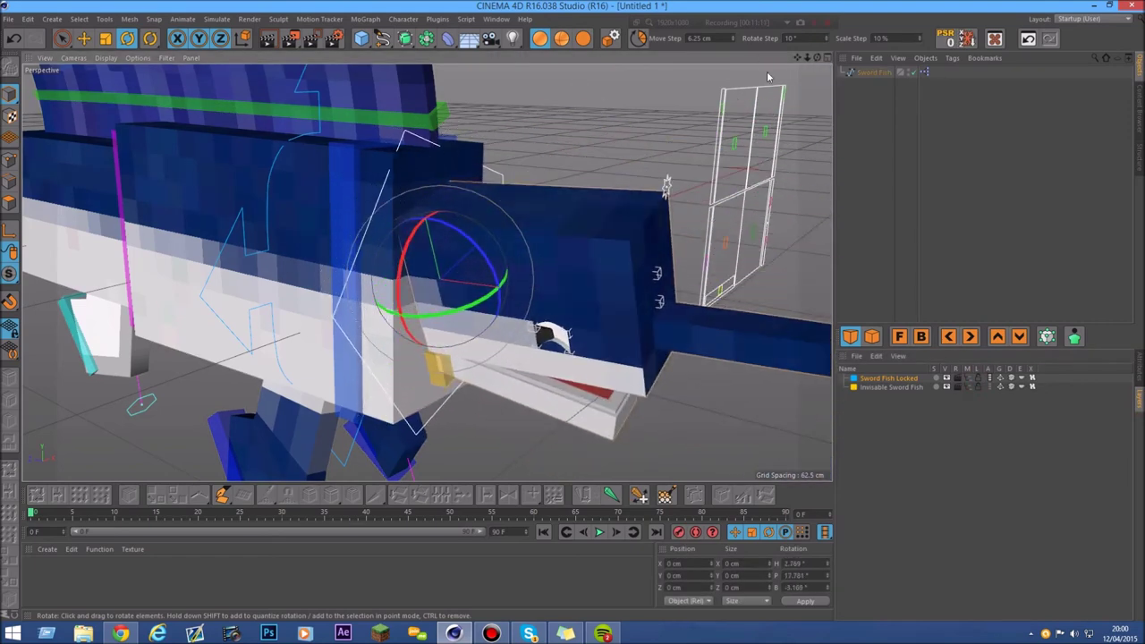
{"action": "right_click_drag", "start_coordinate": [429, 273], "coordinate": [268, 260], "text": "alt"}
{"action": "left_click_drag", "start_coordinate": [269, 260], "coordinate": [84, 87], "text": "alt"}
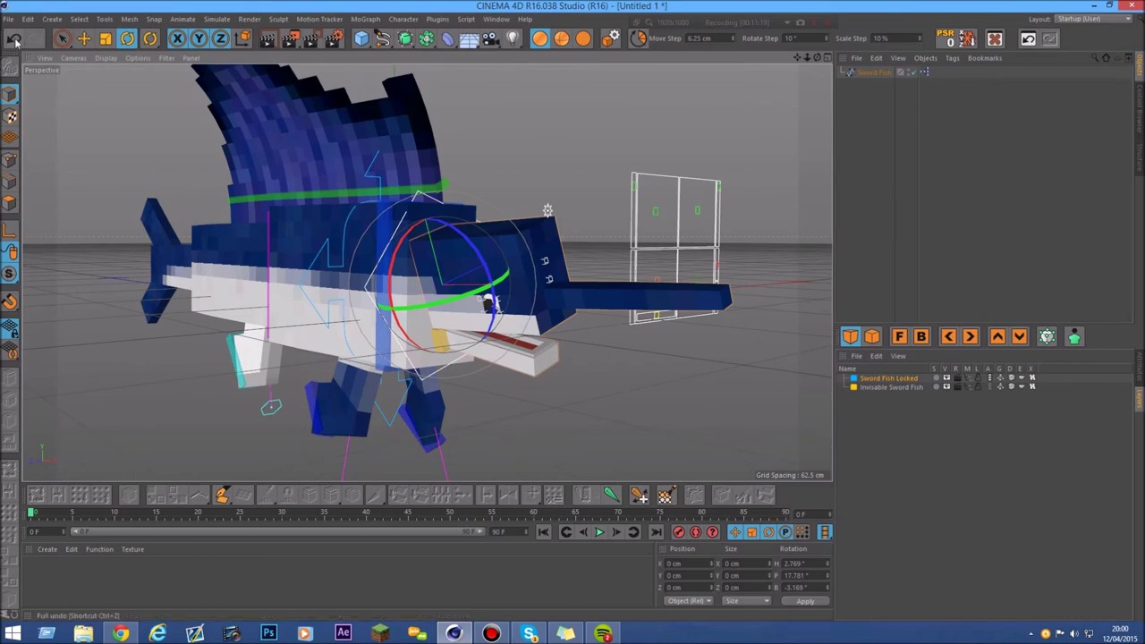
{"action": "left_click", "coordinate": [15, 38]}
- Try moving the head controller to about Y 3.8 cm and undo the last adjustment
{"action": "left_click_drag", "start_coordinate": [468, 256], "coordinate": [526, 260]}
{"action": "left_click", "coordinate": [84, 41]}
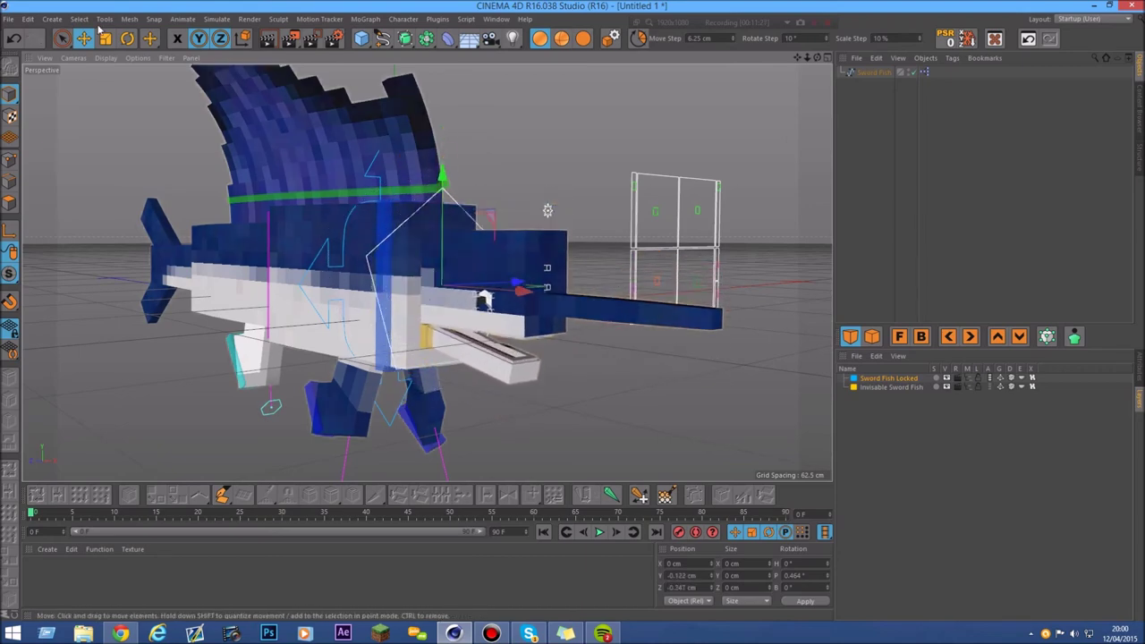
{"action": "left_click", "coordinate": [15, 39]}
- Try sliding the control board's orange head controller to about X -10.7 cm, Y -6.3 cm before undoing the head moves
{"action": "left_click_drag", "start_coordinate": [807, 58], "coordinate": [785, 114]}
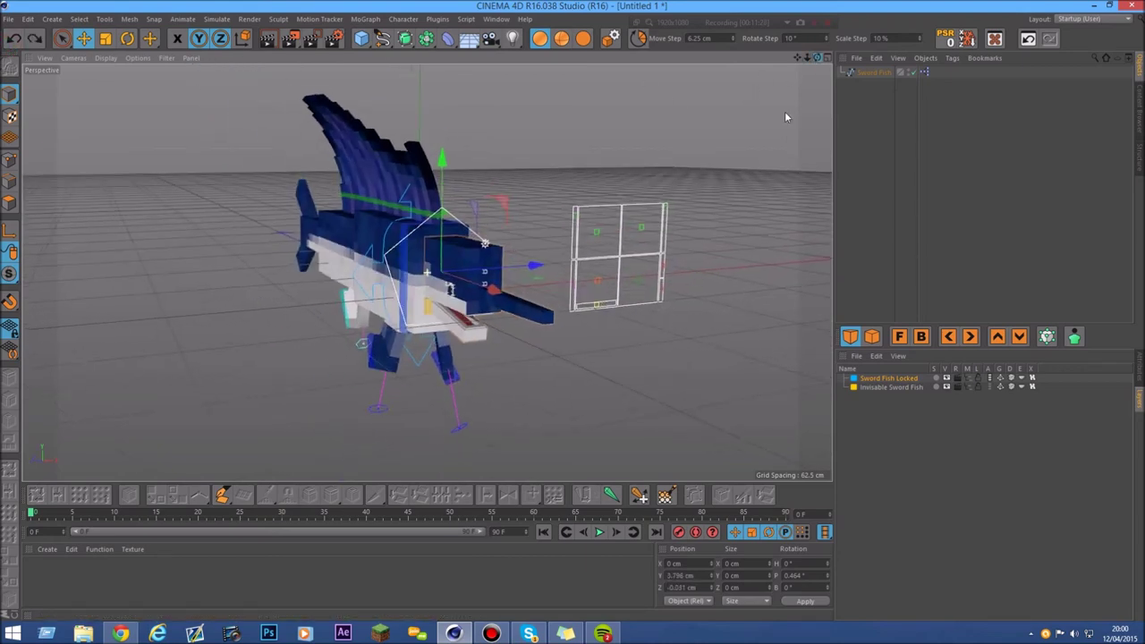
{"action": "left_click", "coordinate": [598, 284]}
{"action": "scroll", "coordinate": [600, 282], "scroll_direction": "up", "scroll_amount": 3}
{"action": "left_click_drag", "start_coordinate": [634, 206], "coordinate": [630, 267]}
{"action": "left_click_drag", "start_coordinate": [687, 226], "coordinate": [716, 213]}
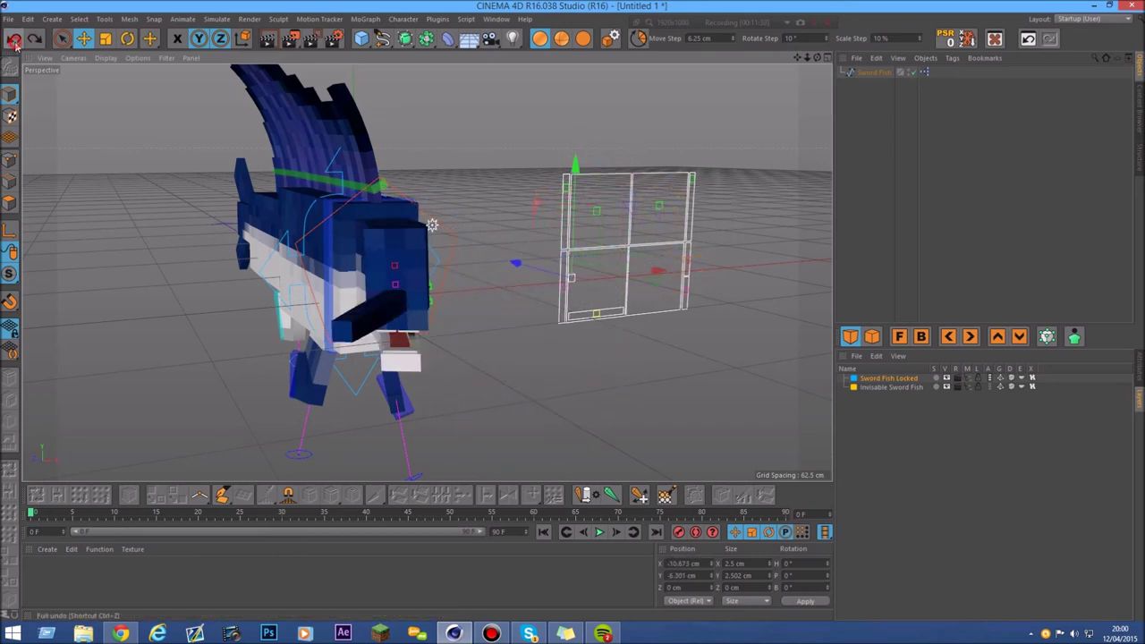
{"action": "left_click", "coordinate": [14, 40]}
{"action": "left_click", "coordinate": [15, 44]}
{"action": "left_click", "coordinate": [15, 44]}
{"action": "left_click", "coordinate": [16, 44]}
- Select the yellow lower-jaw controller and try moving and rotating the jaw before undoing it
{"action": "left_click_drag", "start_coordinate": [816, 58], "coordinate": [863, 51]}
{"action": "scroll", "coordinate": [275, 423], "scroll_direction": "up", "scroll_amount": 3}
{"action": "left_click", "coordinate": [354, 298]}
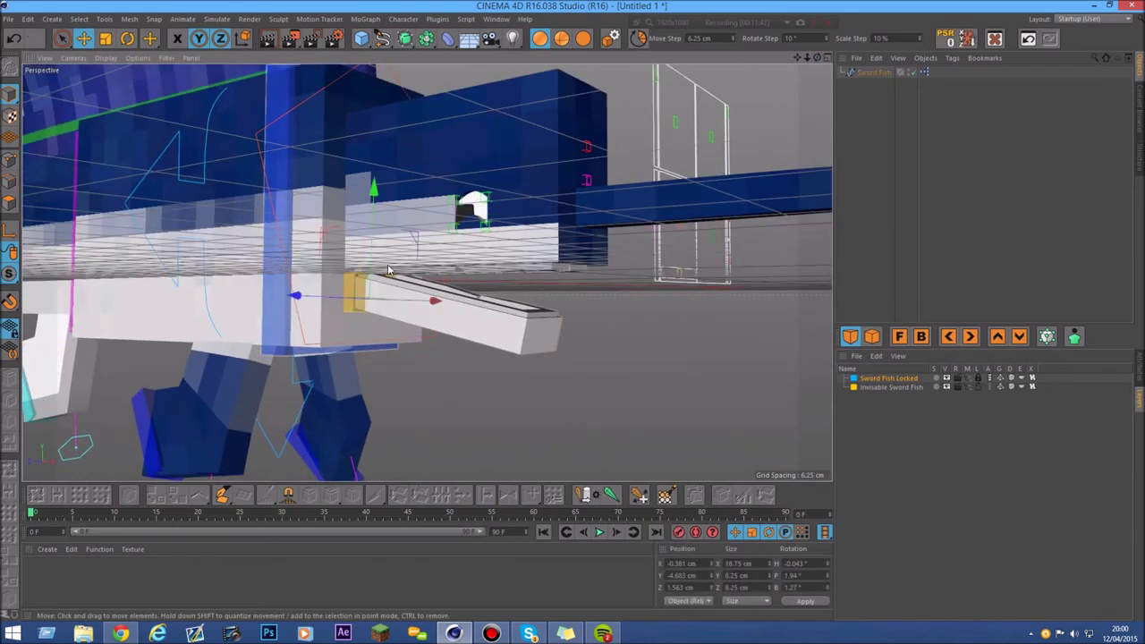
{"action": "mouse_move", "coordinate": [370, 272]}
{"action": "left_mouse_down"}
{"action": "mouse_move", "coordinate": [348, 320]}
{"action": "mouse_move", "coordinate": [345, 266]}
{"action": "mouse_move", "coordinate": [329, 300]}
{"action": "mouse_move", "coordinate": [320, 267]}
{"action": "mouse_move", "coordinate": [358, 301]}
{"action": "mouse_move", "coordinate": [358, 259]}
{"action": "left_mouse_up"}
{"action": "left_click", "coordinate": [128, 39]}
{"action": "left_click", "coordinate": [12, 38]}
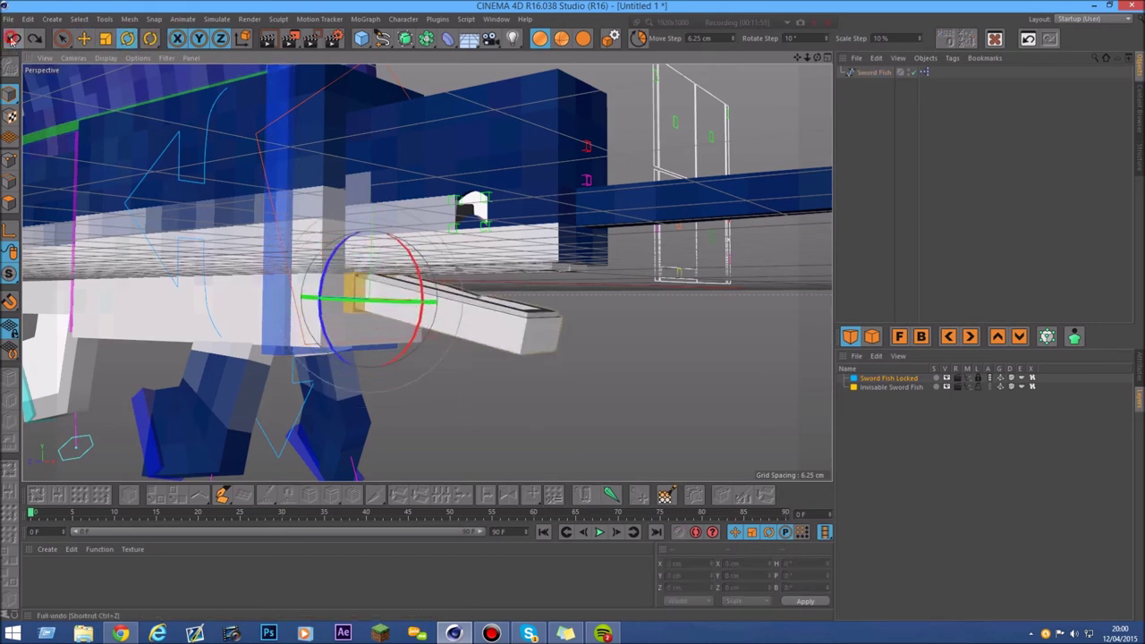
- Try raising the red eye controller on the front of the head by about 7.2 cm before undoing it
{"action": "left_click_drag", "start_coordinate": [807, 59], "coordinate": [453, 194]}
{"action": "scroll", "coordinate": [453, 197], "scroll_direction": "up", "scroll_amount": 4}
{"action": "left_click", "coordinate": [518, 232]}
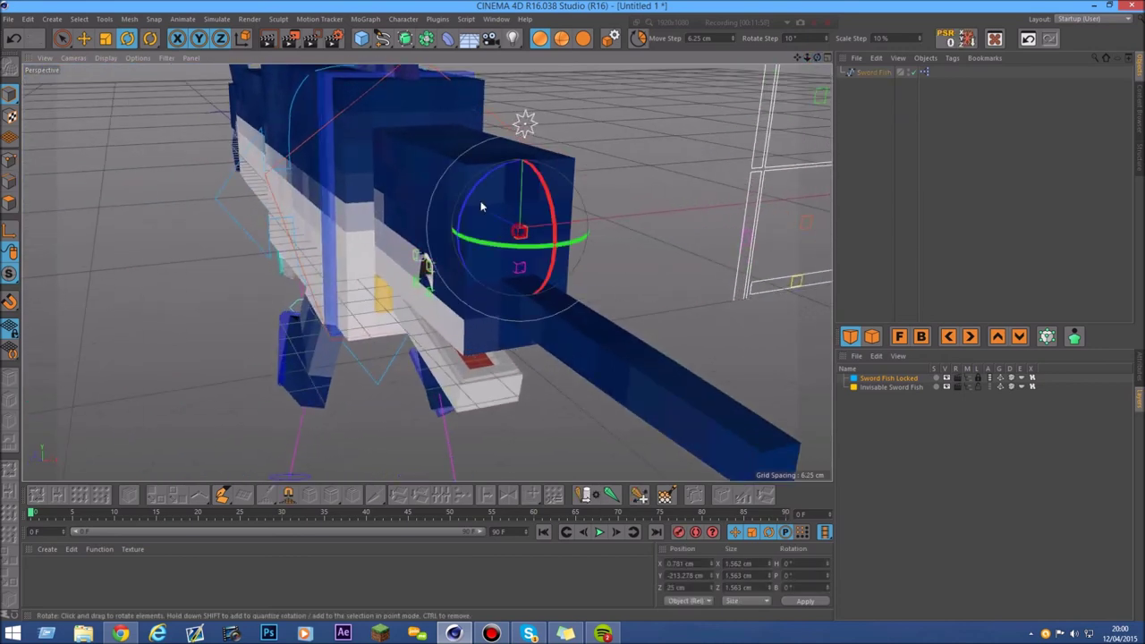
{"action": "left_click", "coordinate": [85, 38]}
{"action": "mouse_move", "coordinate": [522, 170]}
{"action": "left_mouse_down"}
{"action": "mouse_move", "coordinate": [523, 116]}
{"action": "mouse_move", "coordinate": [521, 154]}
{"action": "left_mouse_up"}
{"action": "left_click_drag", "start_coordinate": [524, 195], "coordinate": [527, 140]}
{"action": "left_click_drag", "start_coordinate": [529, 192], "coordinate": [528, 131]}
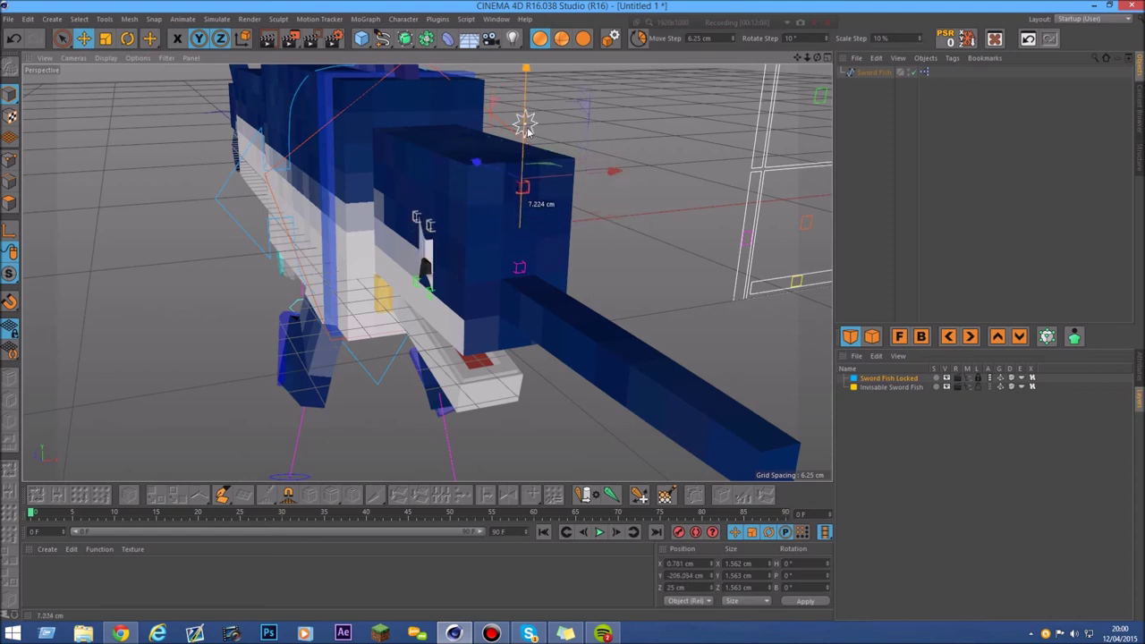
{"action": "left_click", "coordinate": [14, 39]}
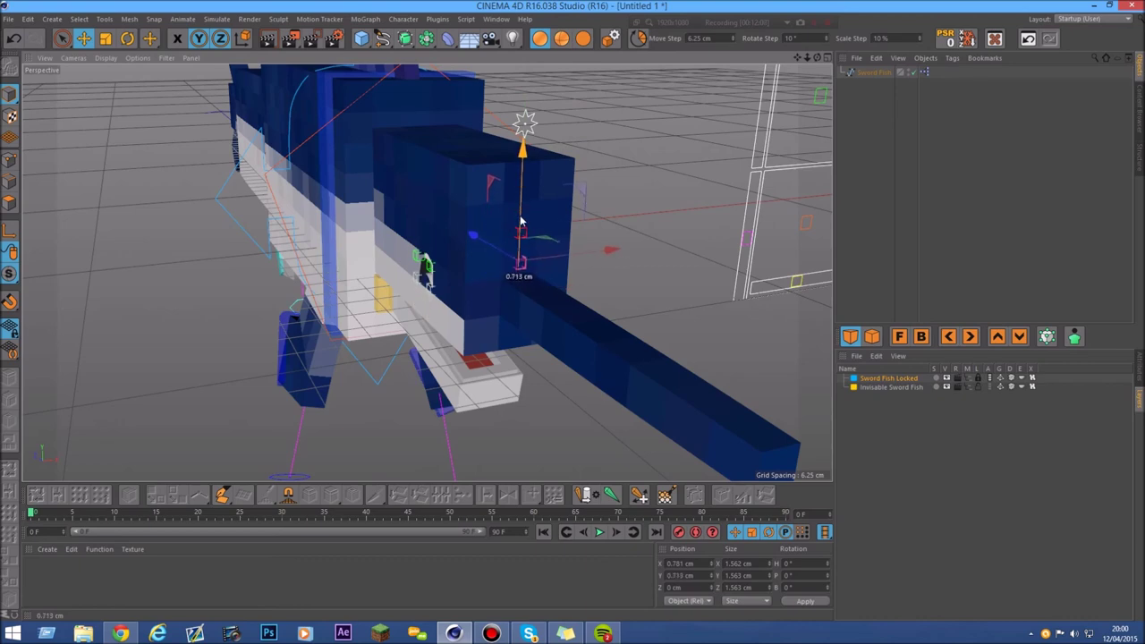
- Raise the magenta controller on the front of the head slightly and shift the eye's upper rear green corner controller backwards
{"action": "left_click_drag", "start_coordinate": [524, 226], "coordinate": [524, 217]}
{"action": "left_click_drag", "start_coordinate": [817, 59], "coordinate": [850, 60]}
{"action": "left_click_drag", "start_coordinate": [479, 220], "coordinate": [426, 218]}
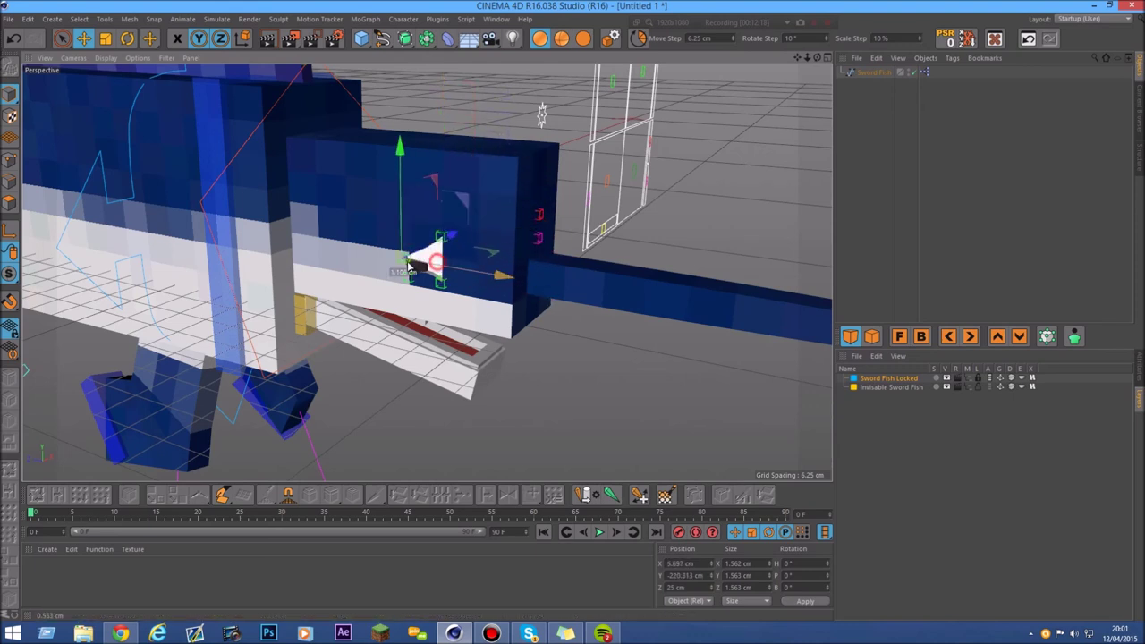
{"action": "left_click_drag", "start_coordinate": [378, 208], "coordinate": [456, 167]}
- Move the eye's upper front green corner controller to about X -16.5 cm, Y -225.7 cm
{"action": "left_click_drag", "start_coordinate": [439, 126], "coordinate": [476, 258]}
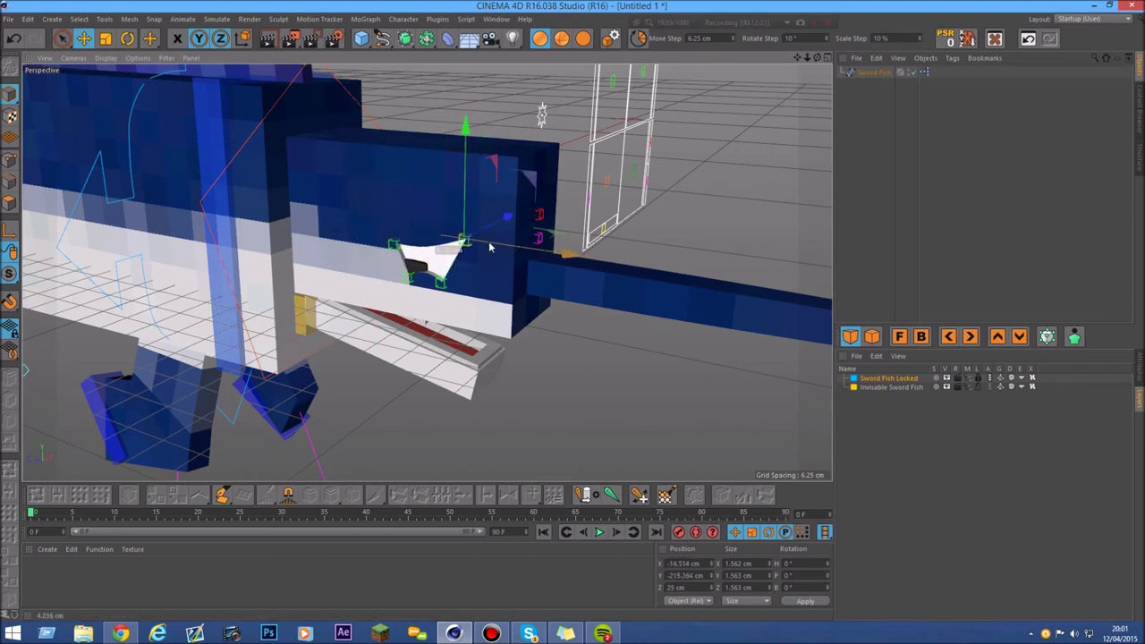
{"action": "left_click_drag", "start_coordinate": [454, 159], "coordinate": [508, 236]}
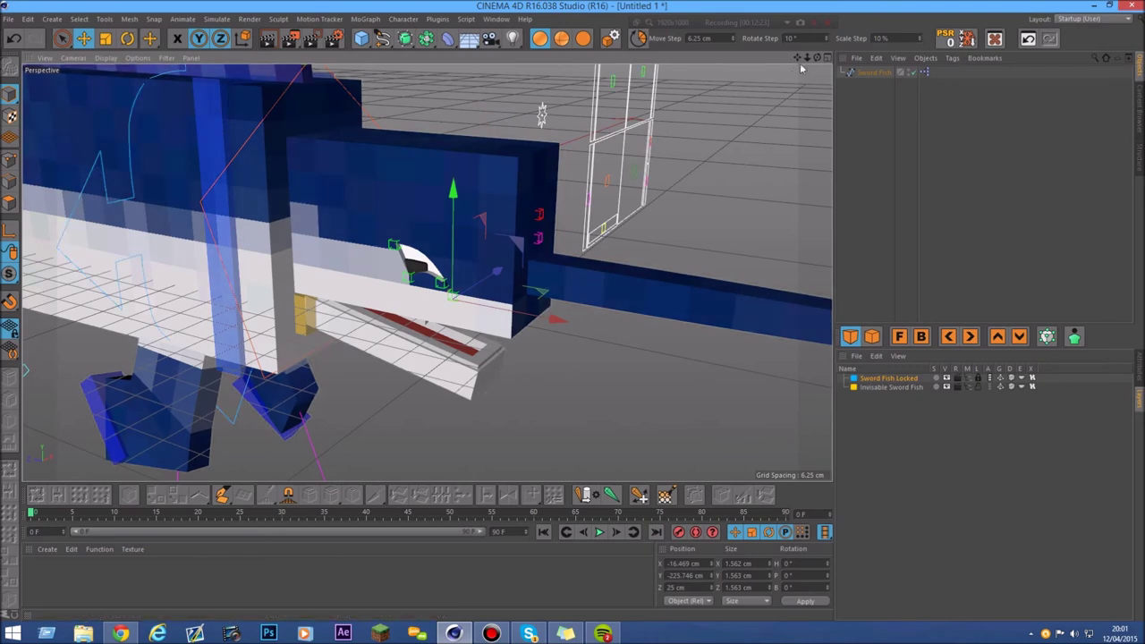
{"action": "left_click_drag", "start_coordinate": [807, 58], "coordinate": [432, 259]}
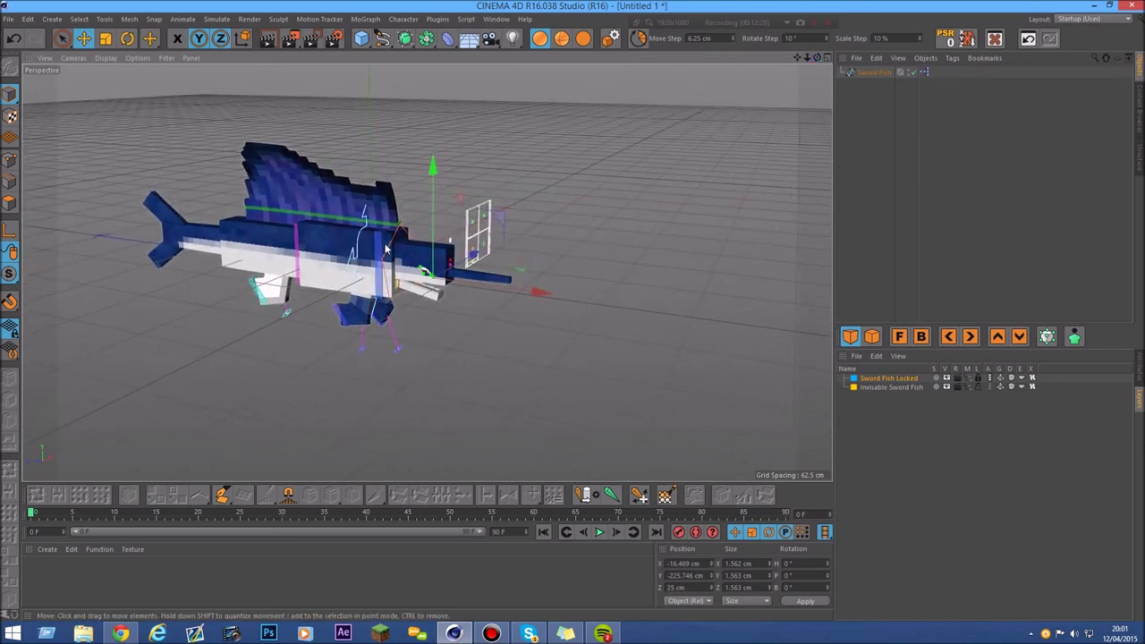
- Bend the body by rotating the blue front, magenta middle and red tail controllers, and roll the green dorsal fin controller to about 82.2° bank
{"action": "scroll", "coordinate": [349, 277], "scroll_direction": "up", "scroll_amount": 1}
{"action": "left_click_drag", "start_coordinate": [388, 280], "coordinate": [305, 251]}
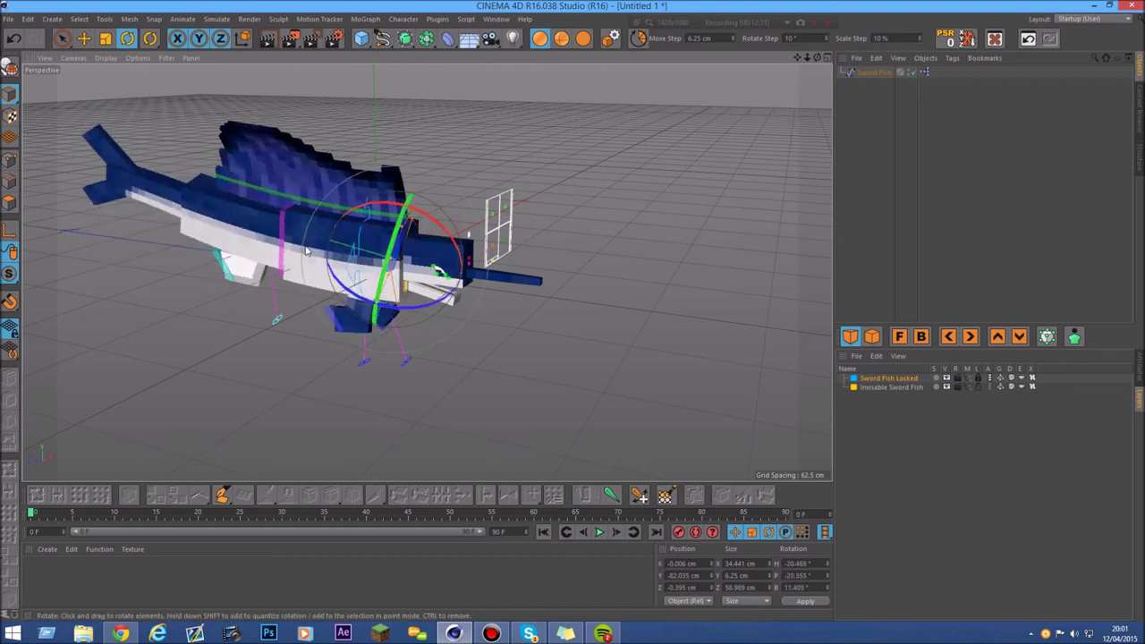
{"action": "left_click_drag", "start_coordinate": [376, 234], "coordinate": [328, 188]}
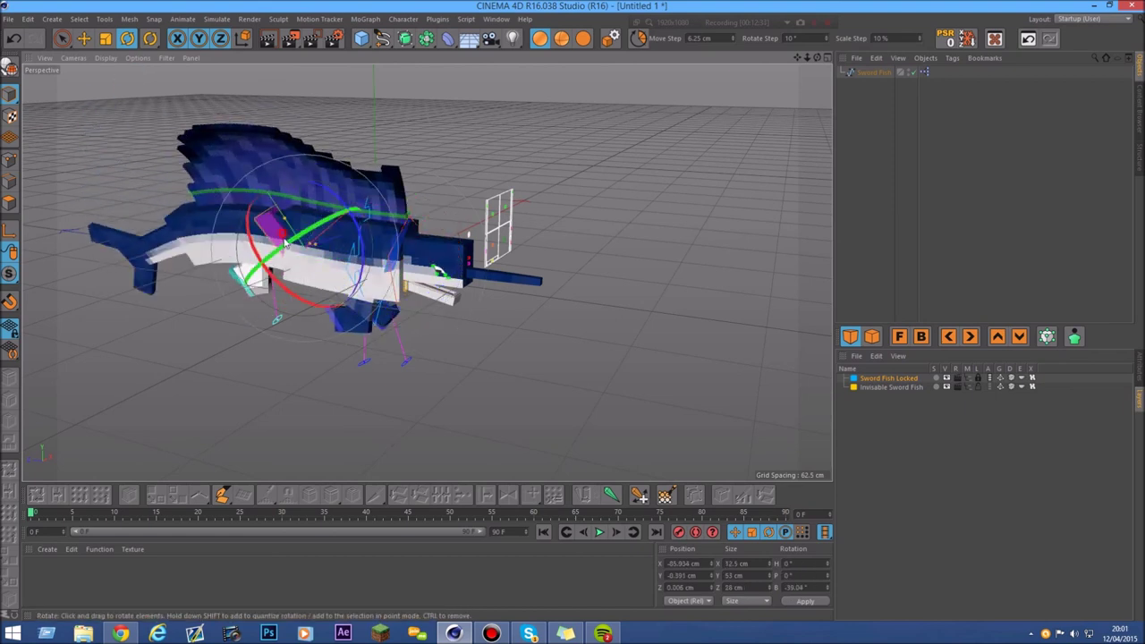
{"action": "left_click_drag", "start_coordinate": [352, 247], "coordinate": [330, 184]}
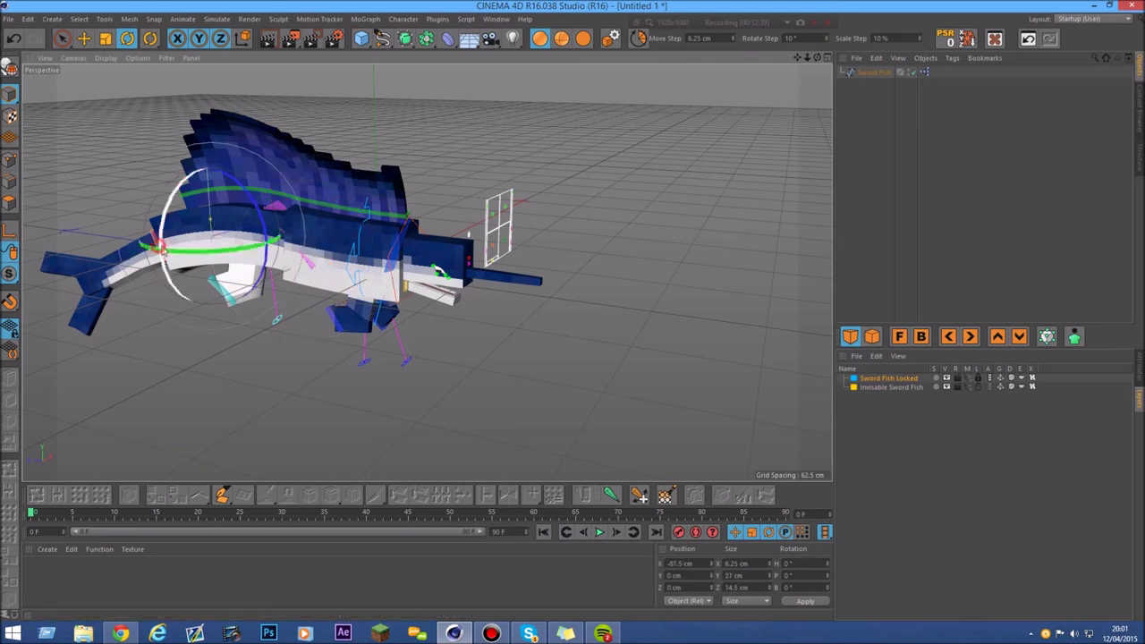
{"action": "left_click_drag", "start_coordinate": [264, 217], "coordinate": [252, 301]}
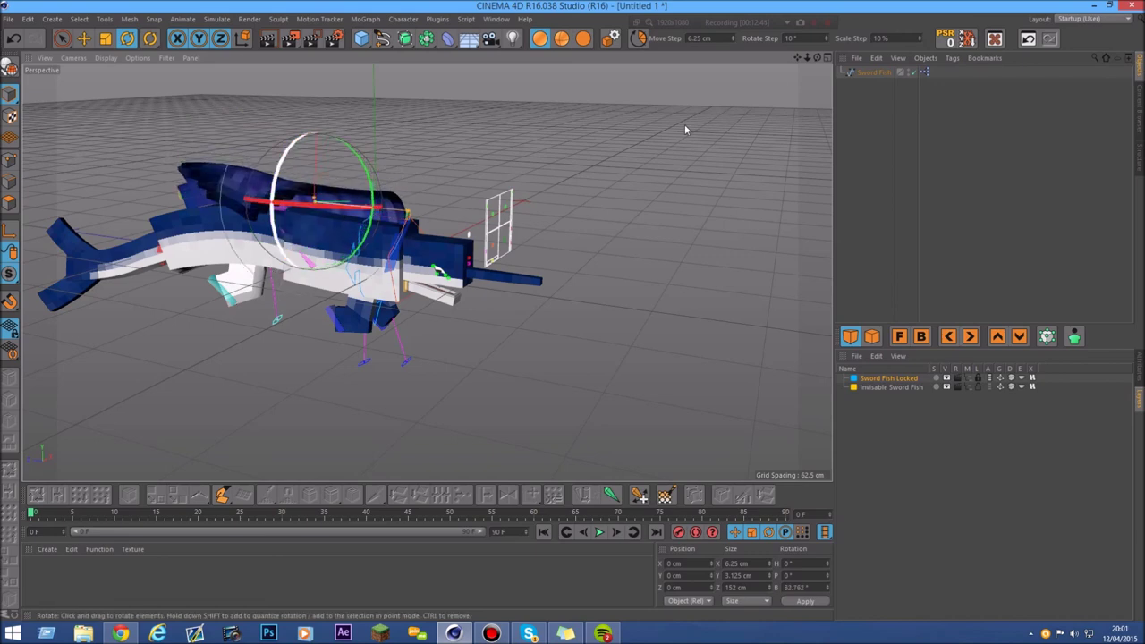
- Rotate the blue front body controller to about -46.1° heading, -17.9° pitch and 1.1° bank
{"action": "left_click_drag", "start_coordinate": [818, 59], "coordinate": [782, 29]}
{"action": "scroll", "coordinate": [398, 260], "scroll_direction": "up", "scroll_amount": 4}
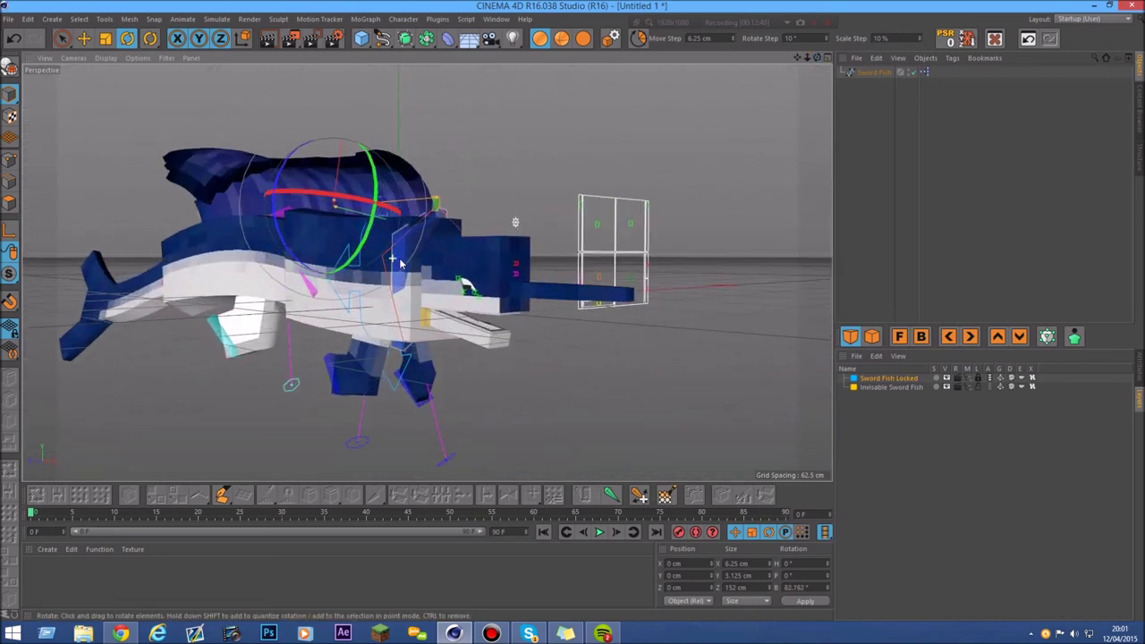
{"action": "left_click_drag", "start_coordinate": [483, 240], "coordinate": [448, 287]}
{"action": "left_click_drag", "start_coordinate": [797, 59], "coordinate": [742, 67]}
{"action": "scroll", "coordinate": [518, 273], "scroll_direction": "up", "scroll_amount": 1}
{"action": "left_click", "coordinate": [646, 199]}
{"action": "mouse_move", "coordinate": [489, 289]}
{"action": "left_mouse_down", "text": "alt"}
{"action": "mouse_move", "coordinate": [412, 344]}
{"action": "mouse_move", "coordinate": [492, 279]}
{"action": "mouse_move", "coordinate": [489, 289]}
{"action": "left_mouse_up", "text": "alt"}
{"action": "left_click", "coordinate": [504, 272]}
{"action": "scroll", "coordinate": [501, 255], "scroll_direction": "up", "scroll_amount": 3}
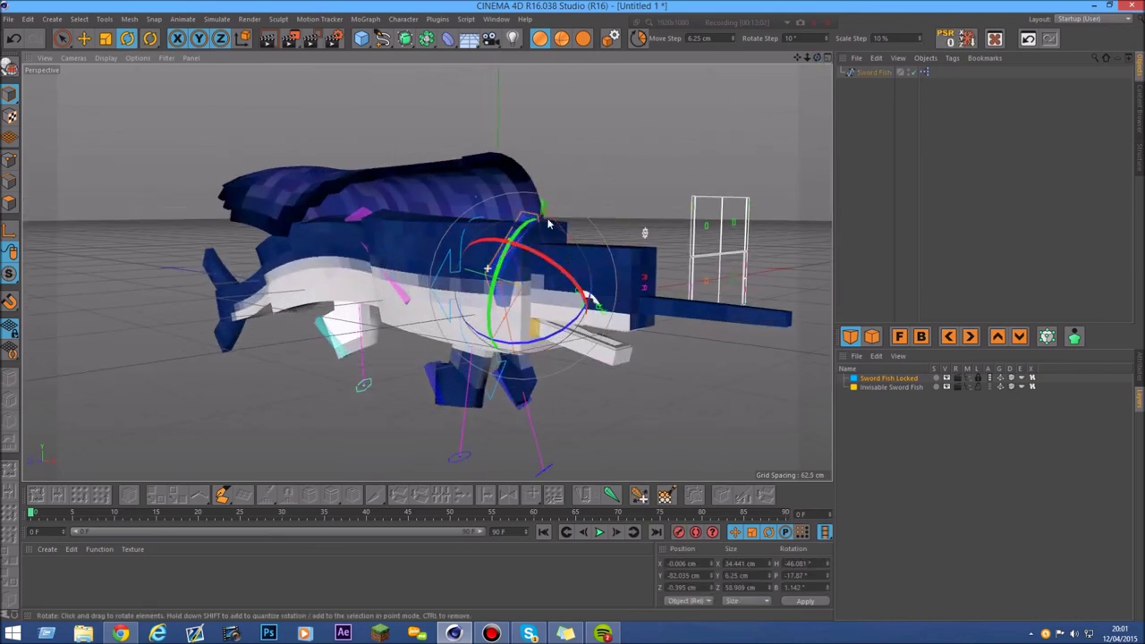
- Reselect the blue front body controller and turn it to about -14.4° heading, -2.5° pitch and -6.5° bank
{"action": "left_click_drag", "start_coordinate": [808, 57], "coordinate": [770, 64]}
{"action": "left_click", "coordinate": [716, 193]}
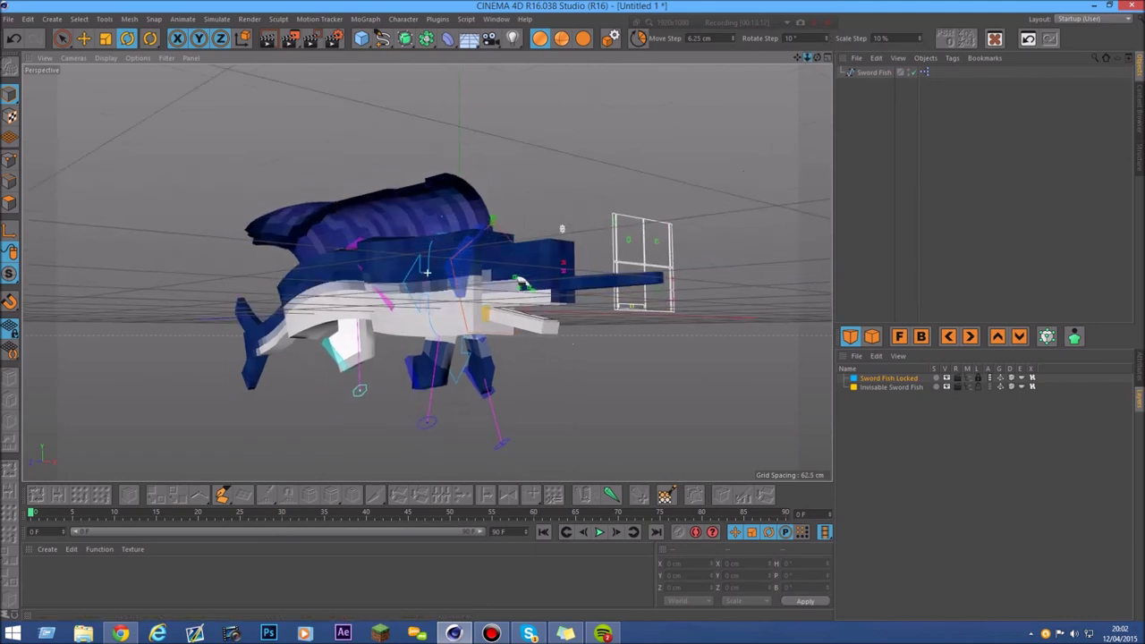
{"action": "left_click_drag", "start_coordinate": [527, 193], "coordinate": [483, 284], "text": "alt"}
{"action": "left_click", "coordinate": [472, 285]}
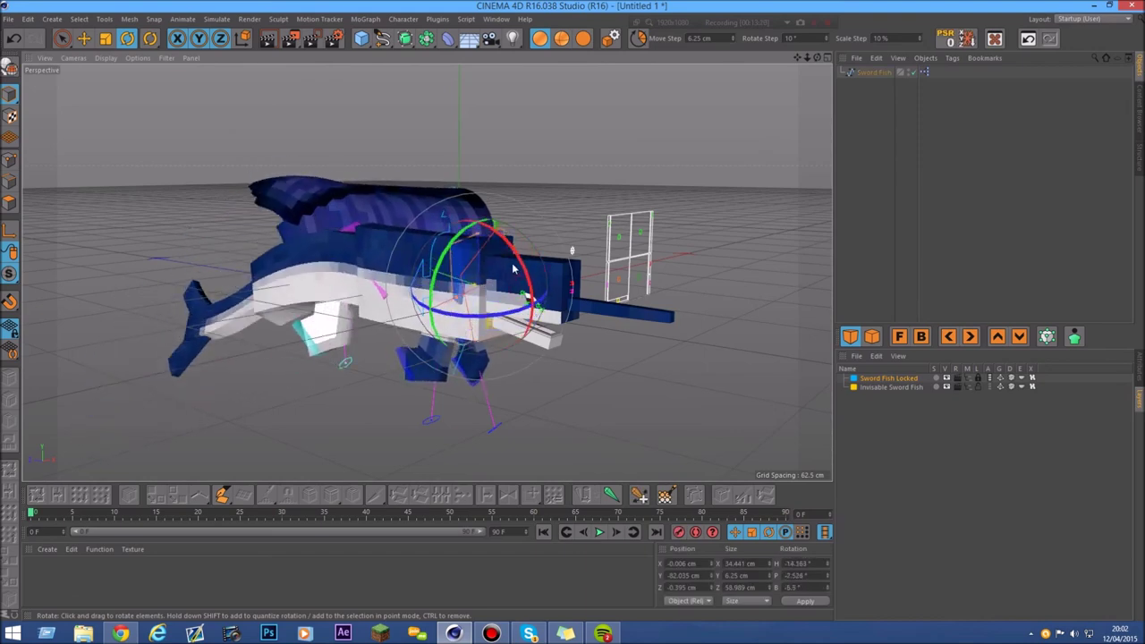